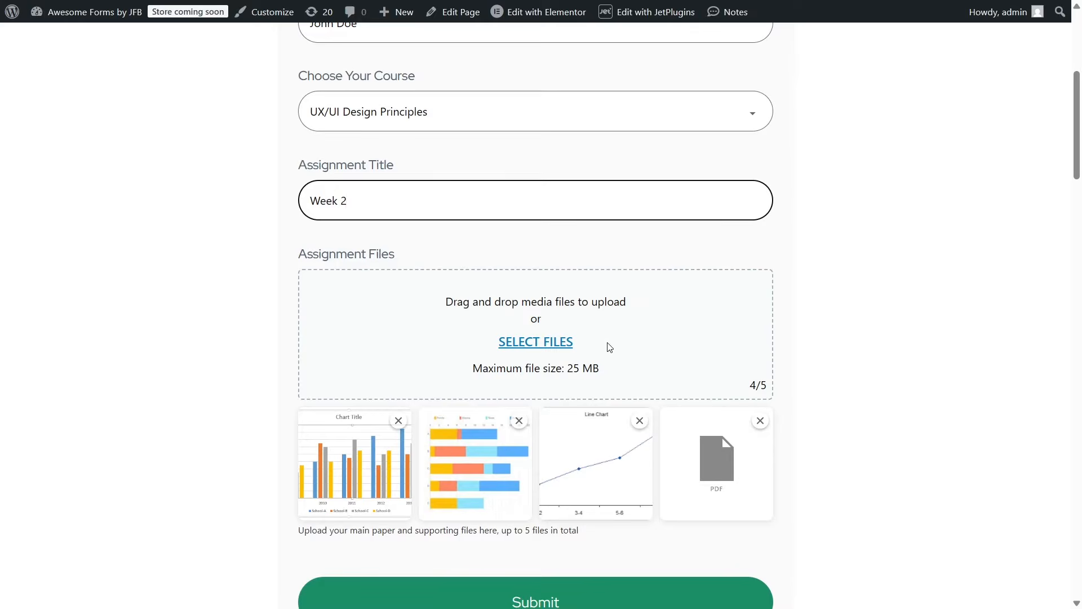
- Open the second Assignment entry in the JetFormBuilder form records and examine its submitted values and actions log
scroll(752, 384, "down", 3)
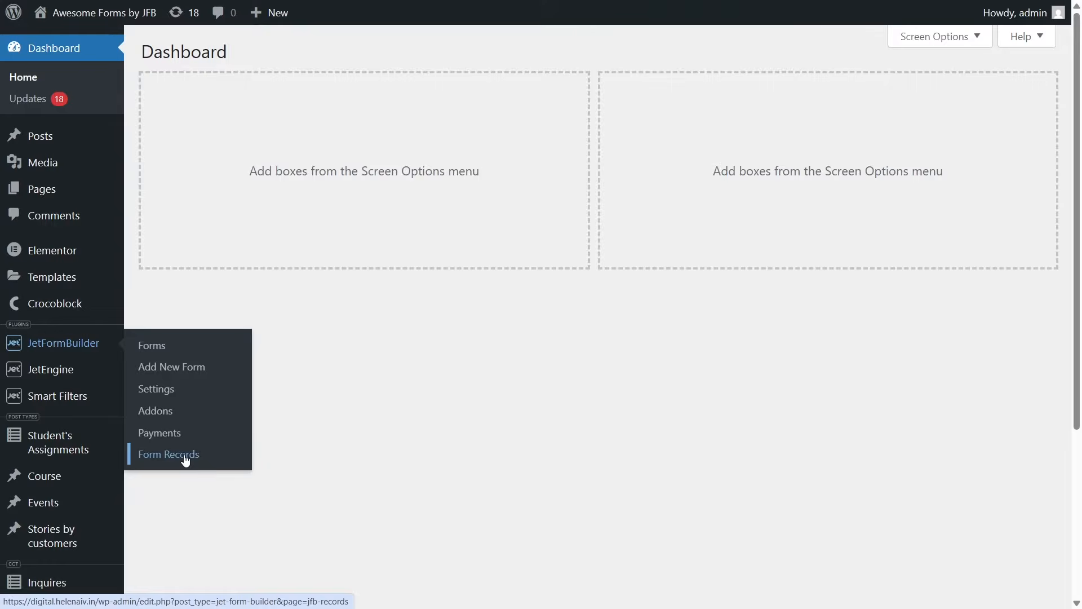
left_click(185, 456)
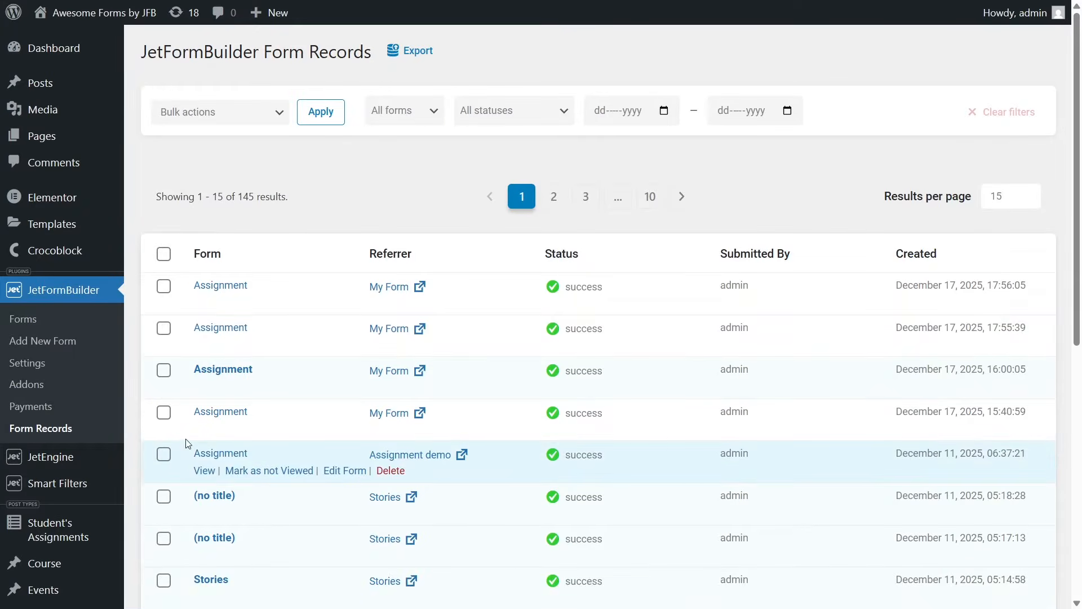
left_click(215, 332)
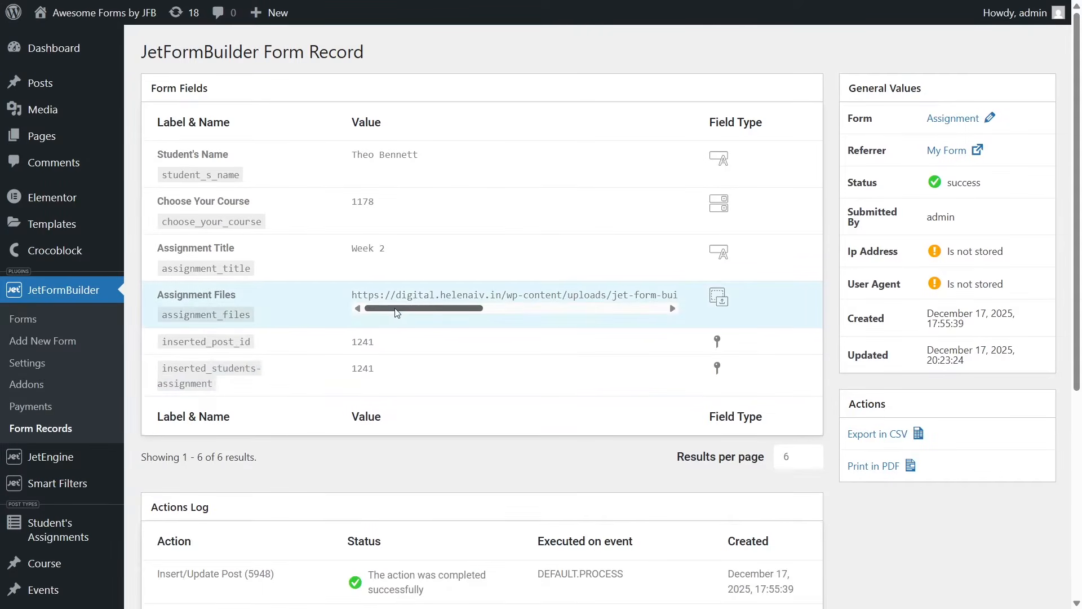
left_click_drag(398, 313, 574, 314)
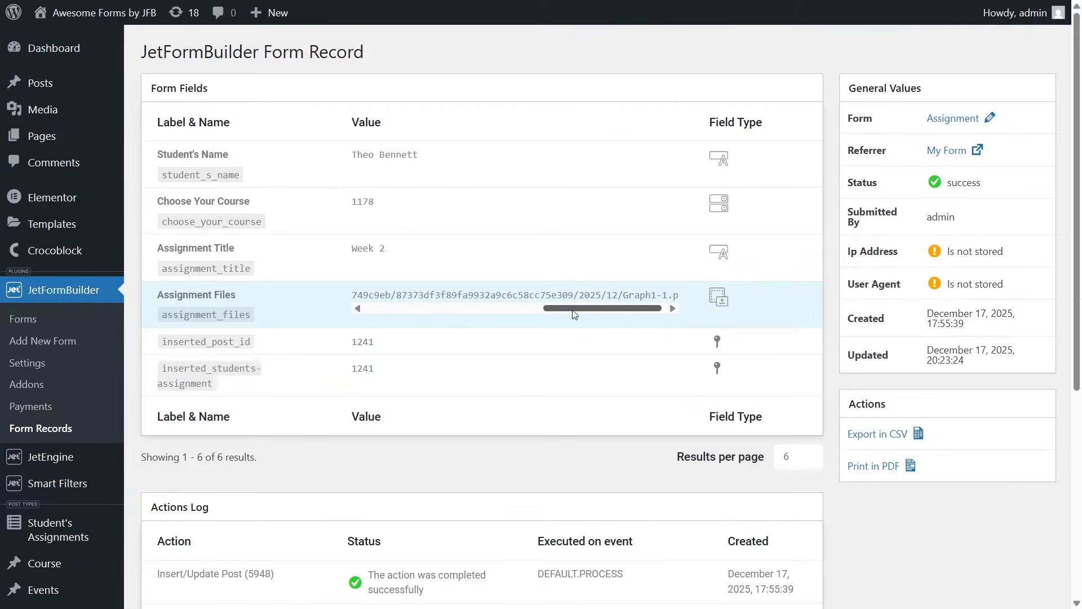
scroll(574, 314, "down", 4)
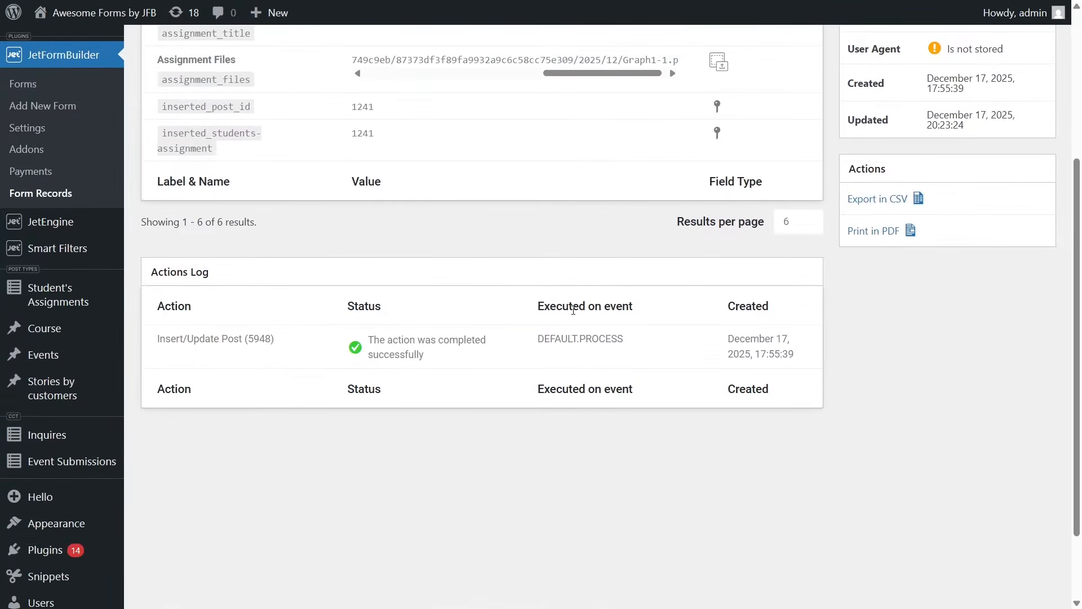
- Open the post Student's Assignments #1242 from the Student's Assignments list and review its contents
mouse_move(101, 284)
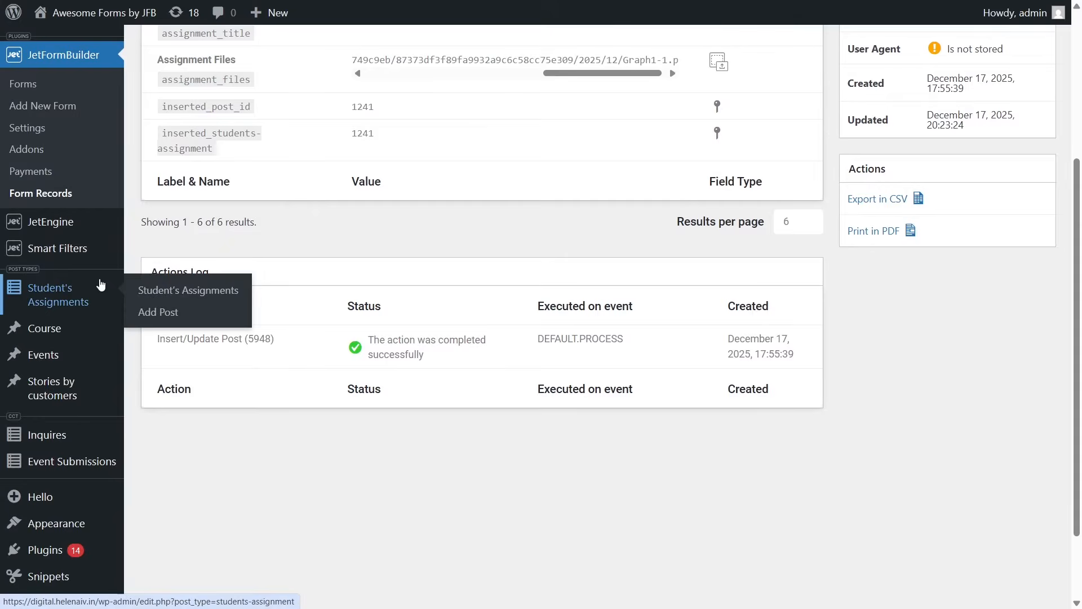
left_click(172, 288)
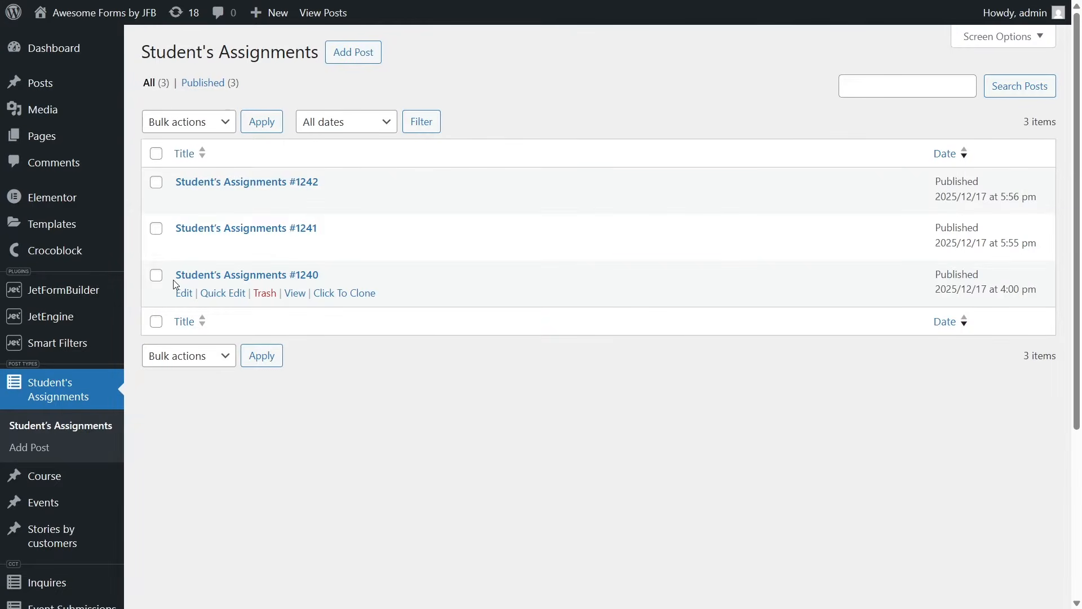
left_click(268, 184)
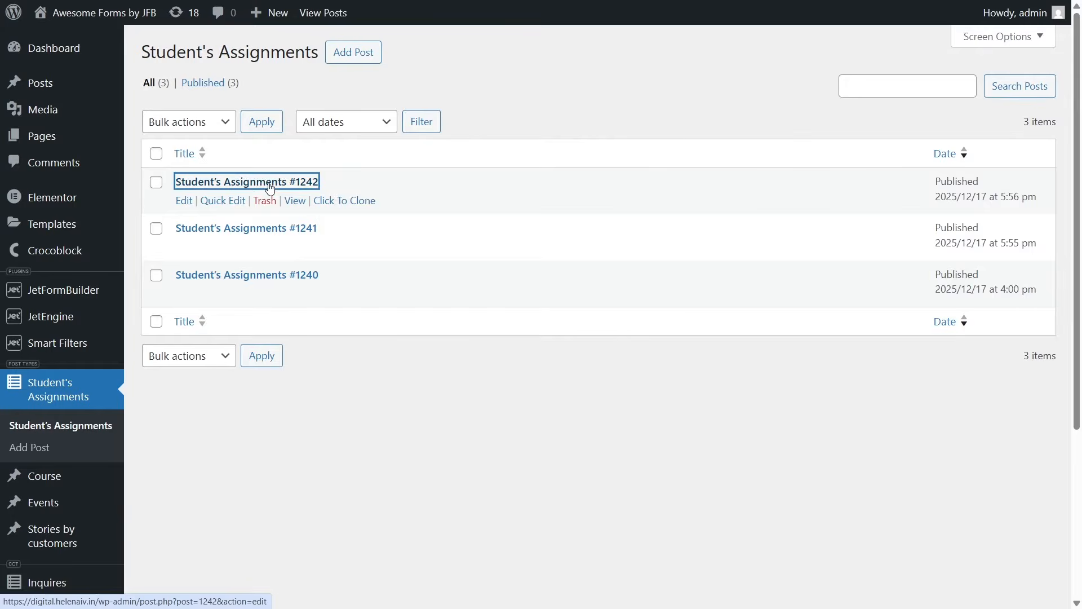
scroll(423, 346, "down", 3)
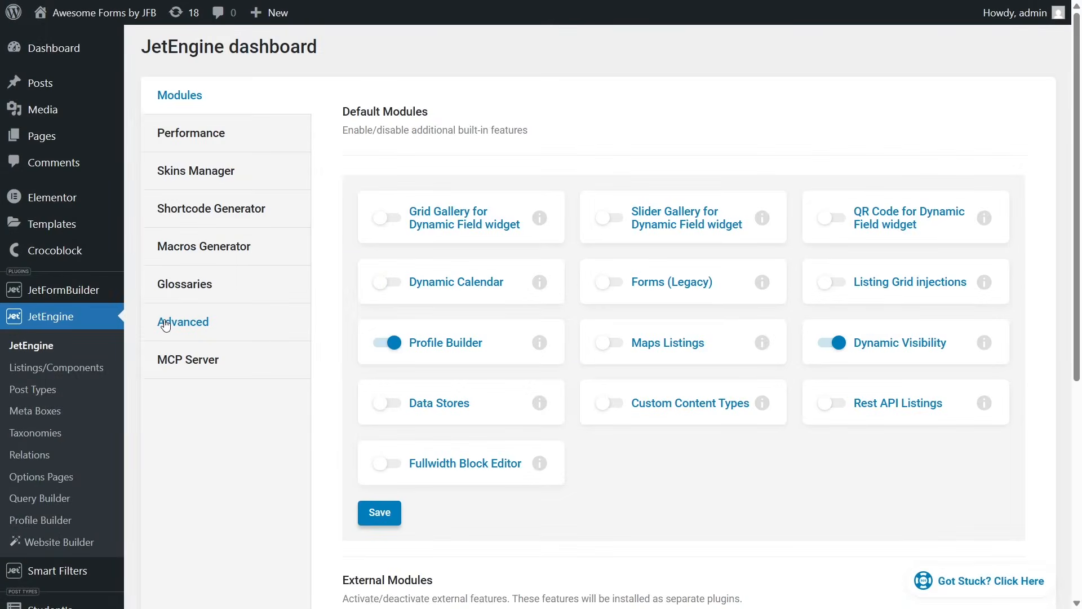
- Enable the Custom Content Types module in the JetEngine dashboard and save the module settings
left_click(606, 404)
left_click(394, 514)
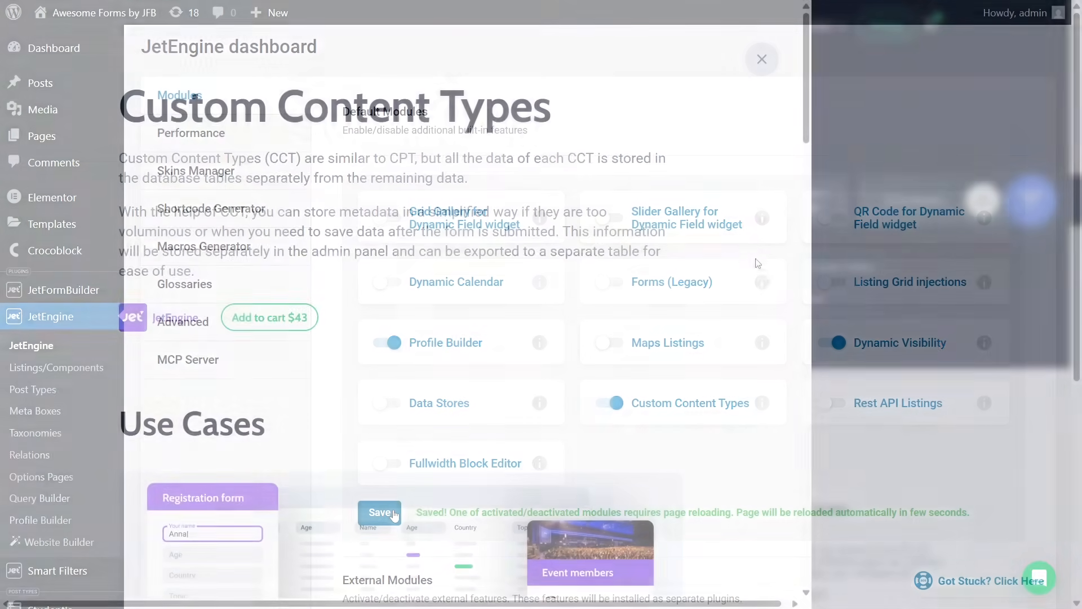
- Read through the Crocoblock pages on Custom Content Types and Custom Post Types, including their use cases
scroll(754, 252, "down", 2)
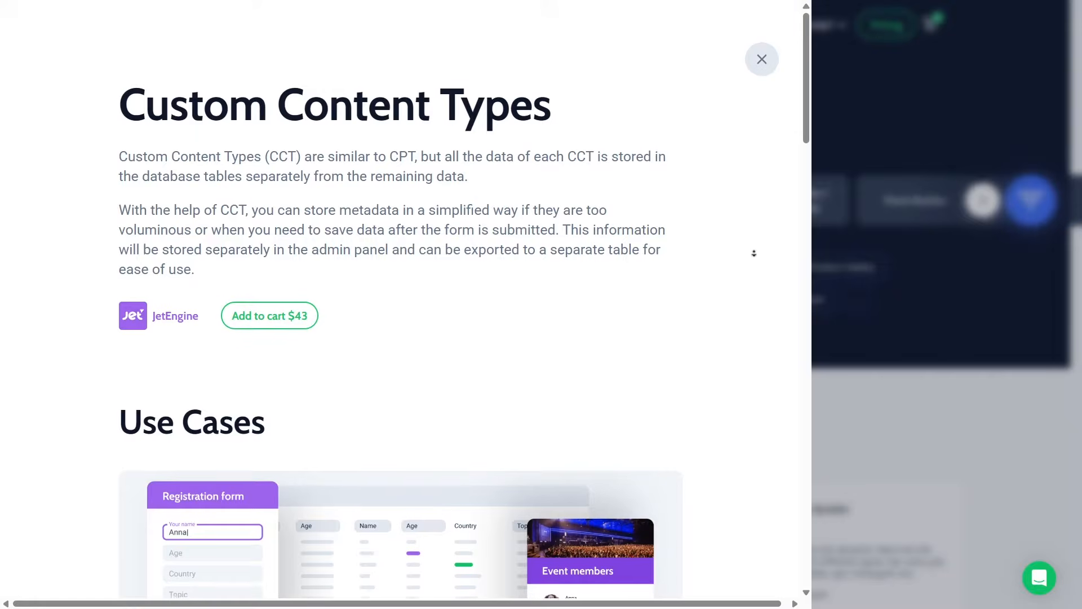
scroll(754, 279, "down", 9)
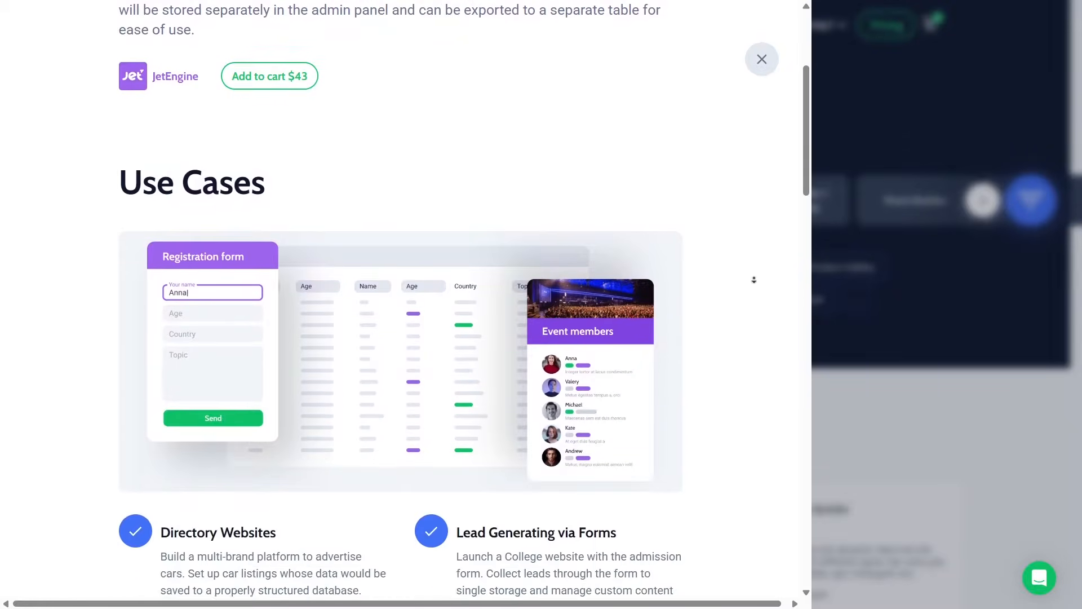
scroll(754, 280, "down", 3)
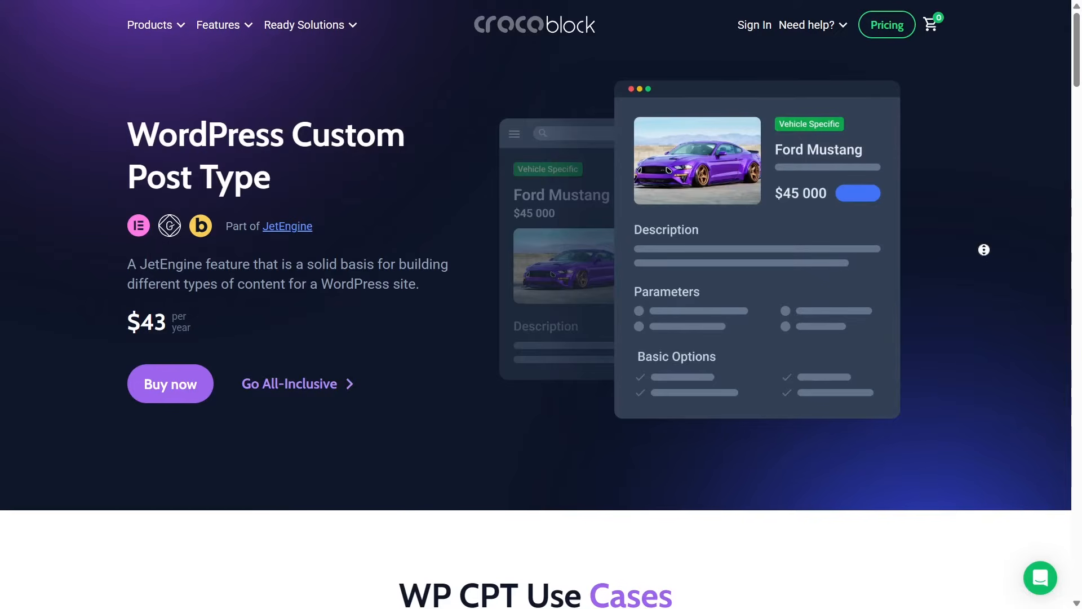
scroll(984, 250, "down", 5)
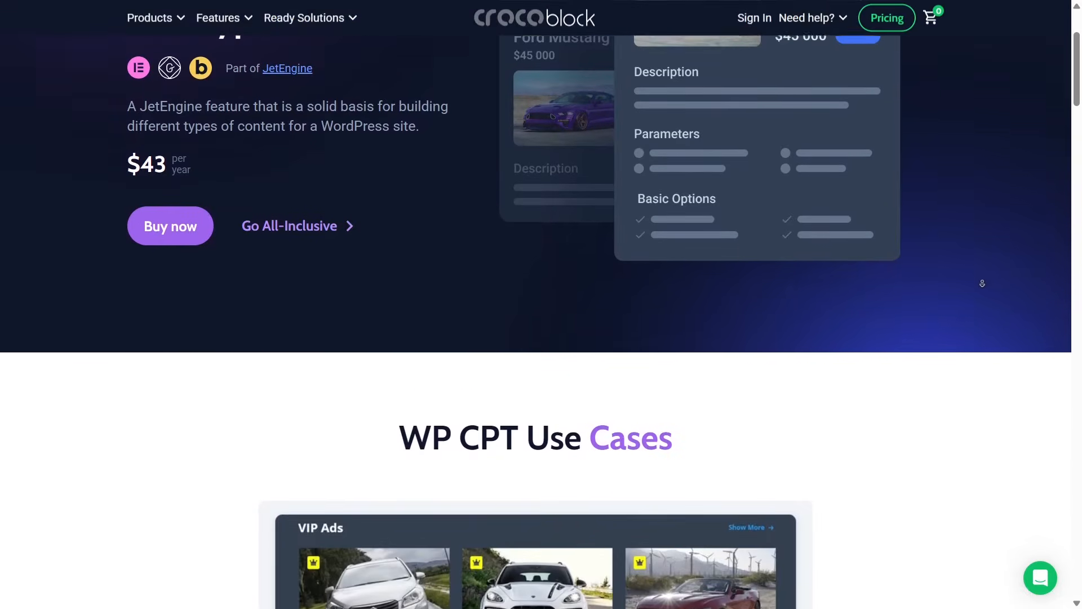
scroll(982, 283, "down", 10)
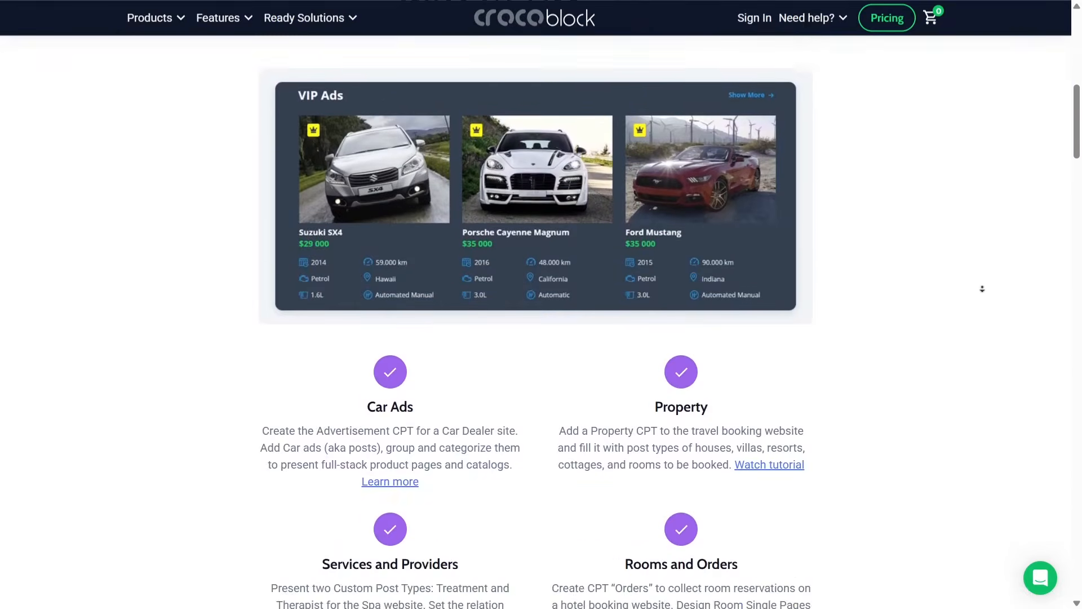
scroll(984, 290, "down", 16)
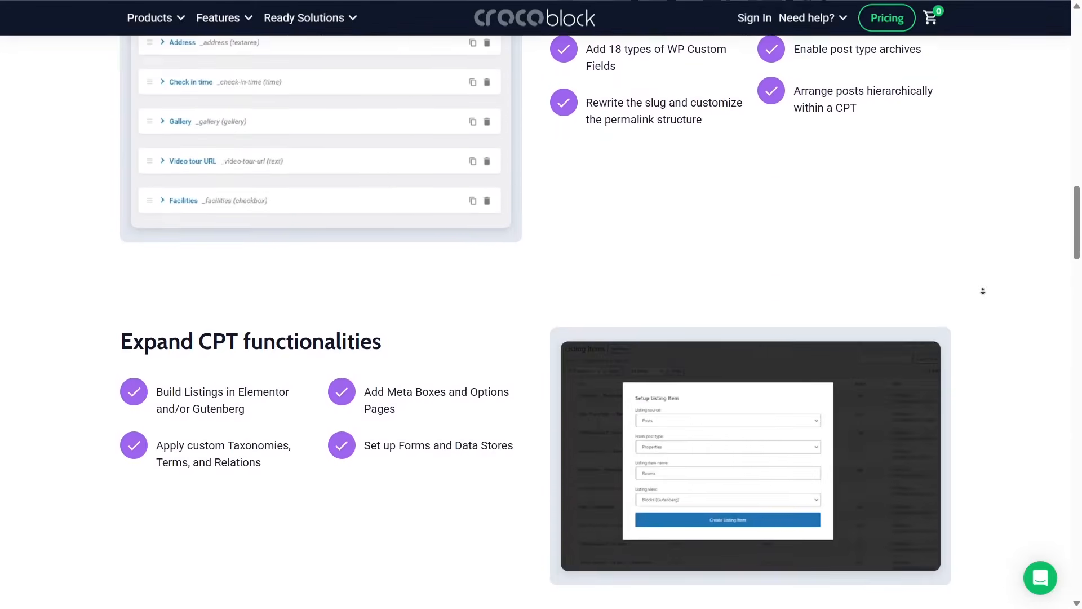
scroll(983, 295, "down", 5)
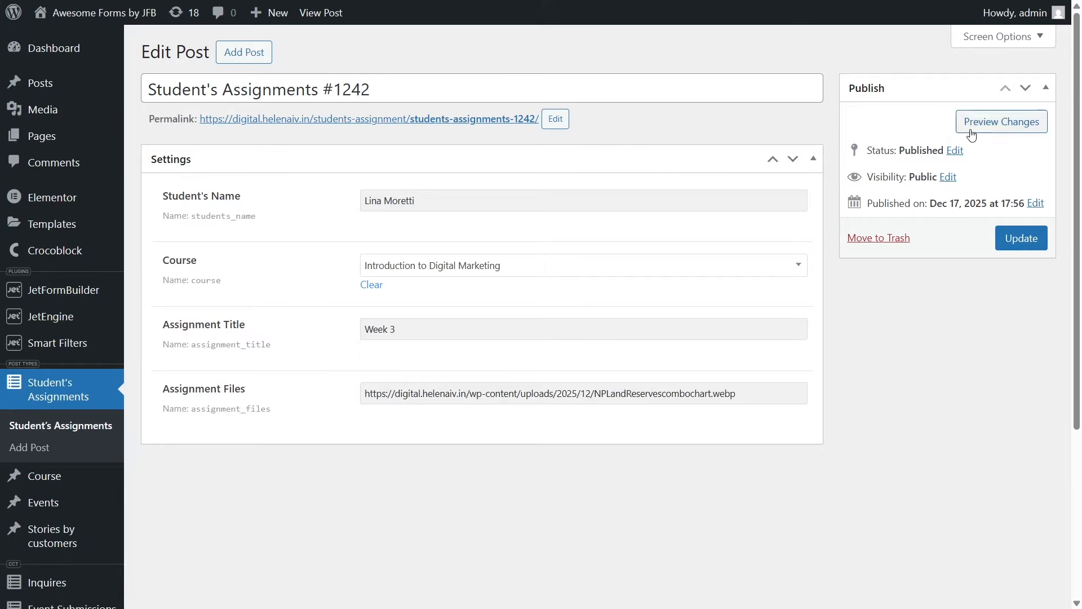
left_click(1002, 121)
left_click_drag(1079, 37, 1079, 279)
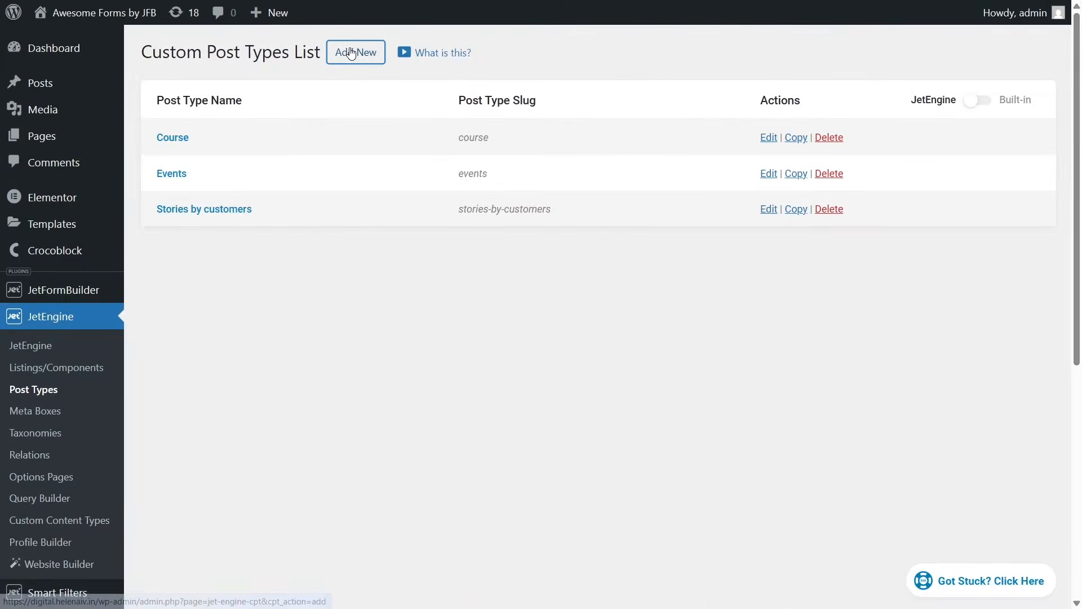
- Start a new JetEngine post type and name it Student's Assignments
left_click(355, 49)
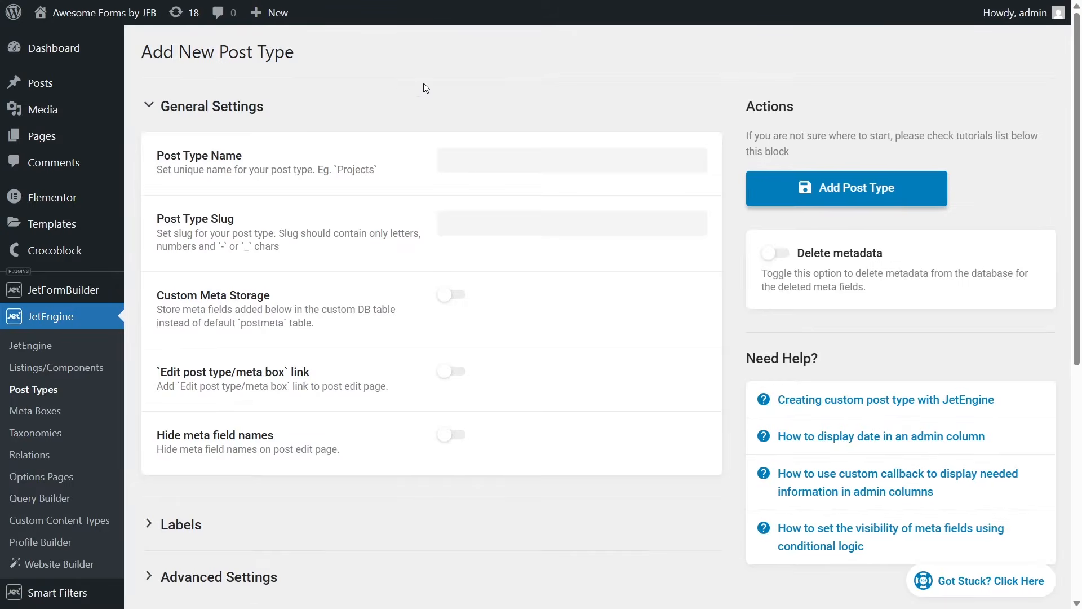
left_click(485, 155)
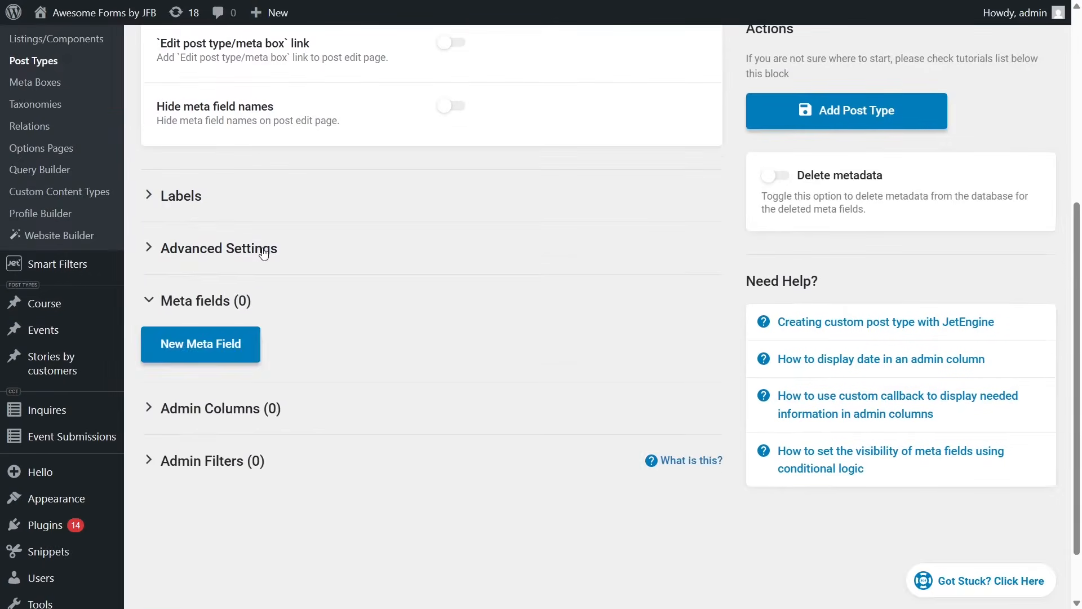
- Set the post type's menu icon to dashicons-welcome-learn-more in the advanced settings
left_click(264, 250)
scroll(621, 287, "down", 12)
scroll(621, 287, "down", 5)
left_click(501, 428)
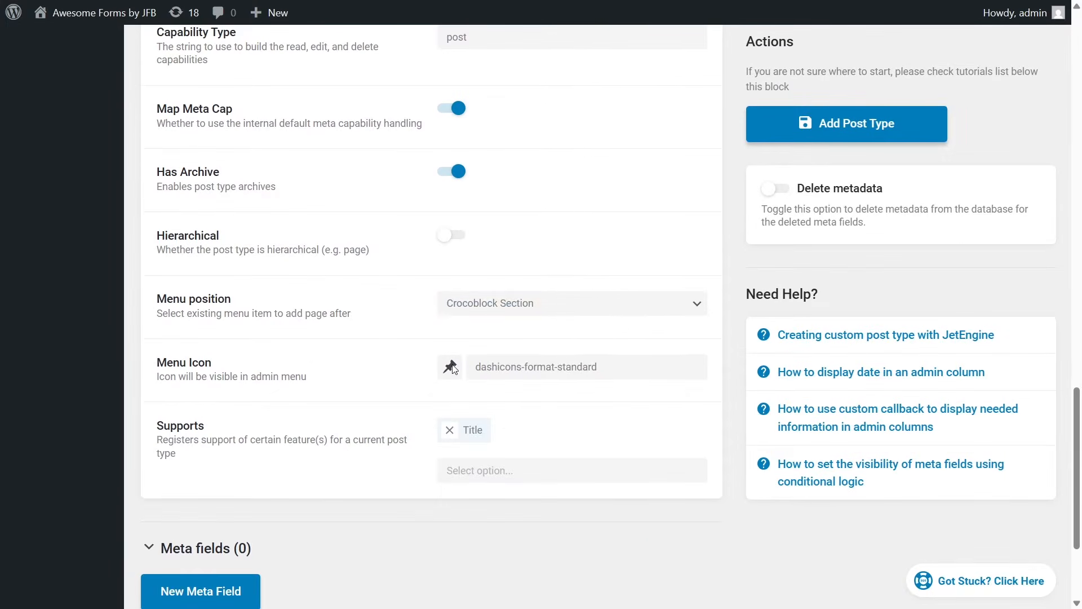
left_click(450, 367)
scroll(533, 480, "down", 2)
left_click(509, 476)
scroll(515, 476, "down", 3)
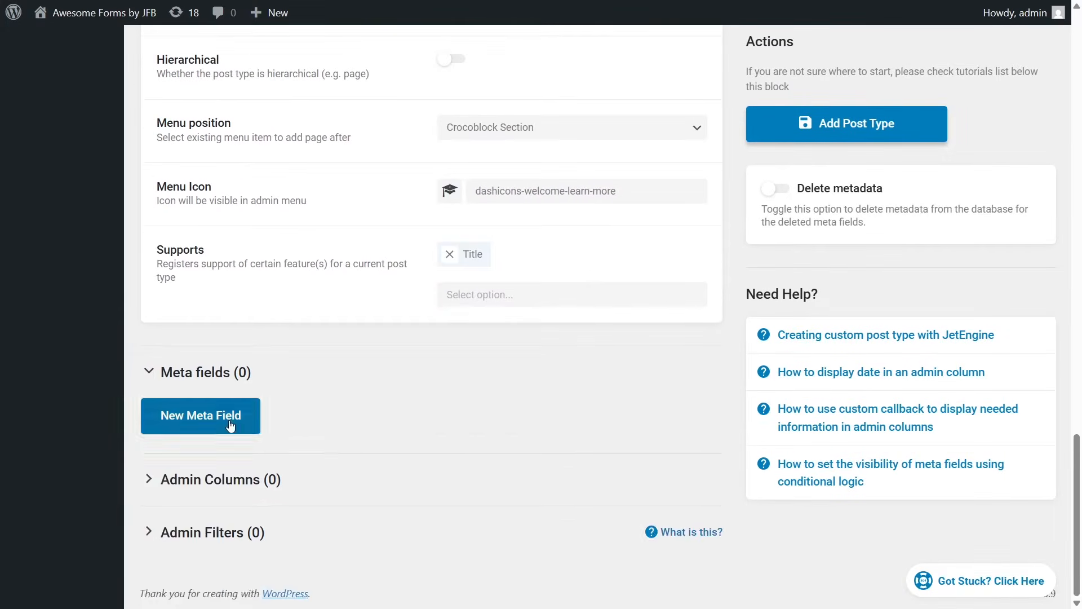
- Add a text meta field labelled Student's Name with the name/ID students_name, and collapse it
left_click(230, 422)
scroll(471, 356, "down", 4)
left_click(509, 181)
type("Student's Name")
left_click(541, 250)
key("Left")
key("Left")
key("Left")
key("Left")
key("Left")
key("Left")
key("BackSpace")
left_click(182, 138)
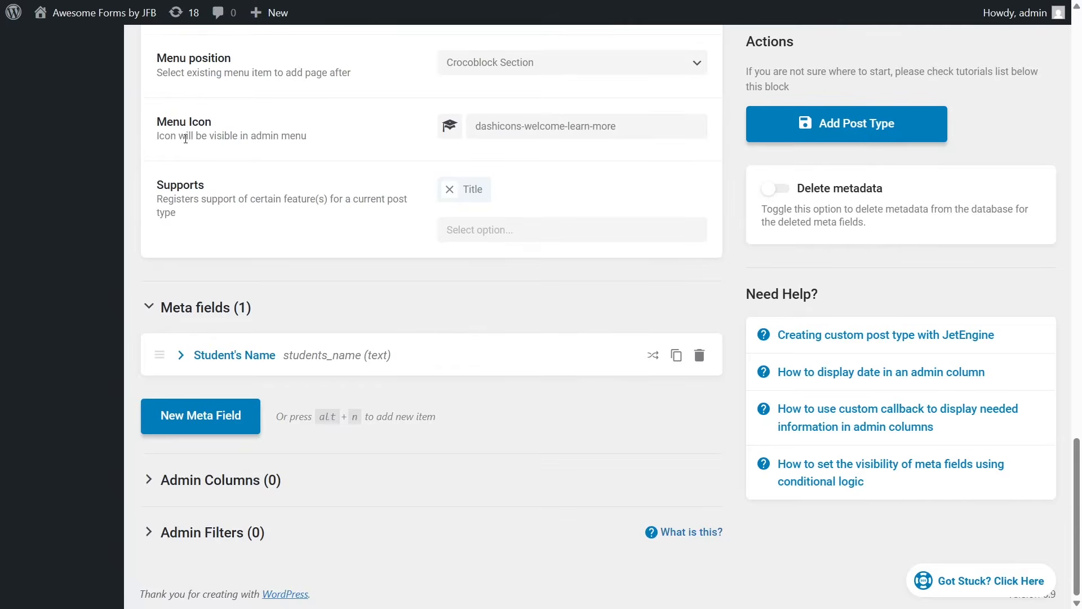
- Add a second meta field labelled Course
left_click(189, 411)
left_click(488, 470)
scroll(488, 472, "down", 3)
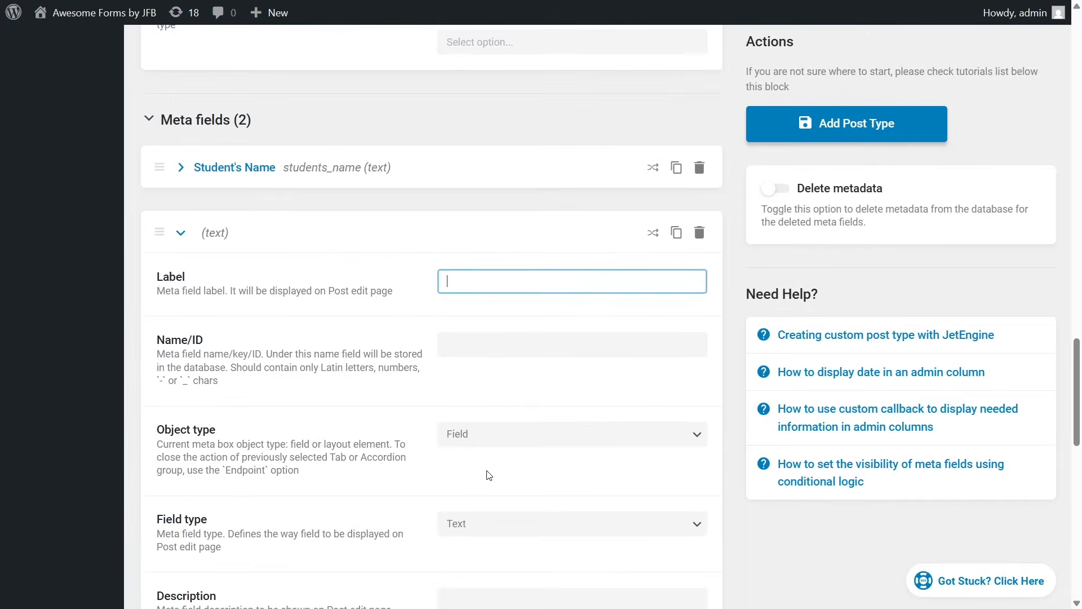
type("Course")
- Set the Course field's type to Posts, choose its source post type by searching for "co", and collapse the field
left_click(491, 527)
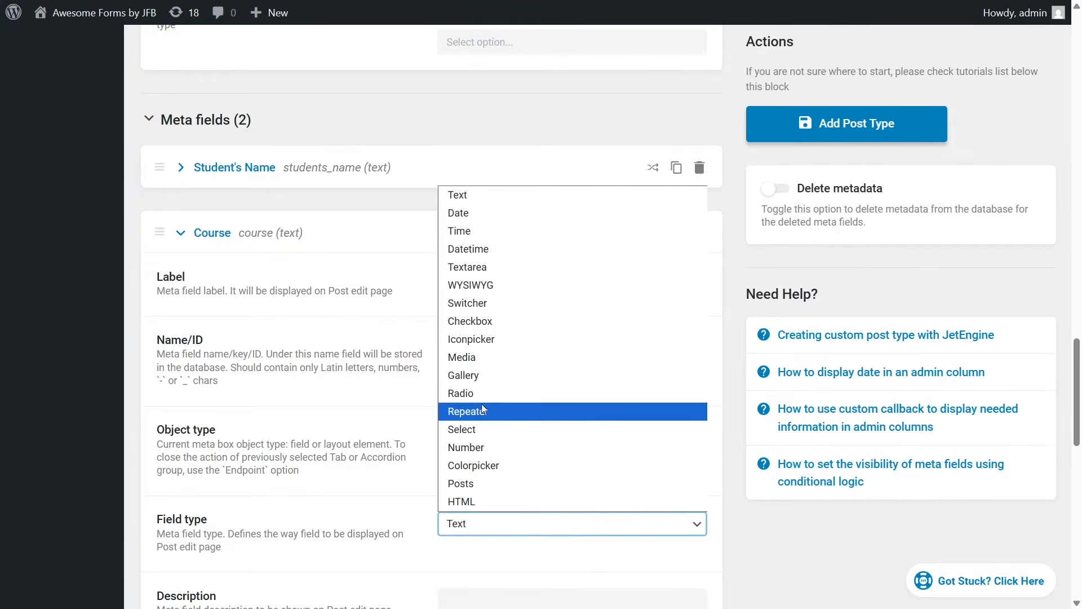
left_click(485, 483)
scroll(495, 277, "down", 4)
left_click(496, 276)
type("co")
left_click(481, 354)
scroll(481, 354, "up", 5)
left_click(212, 280)
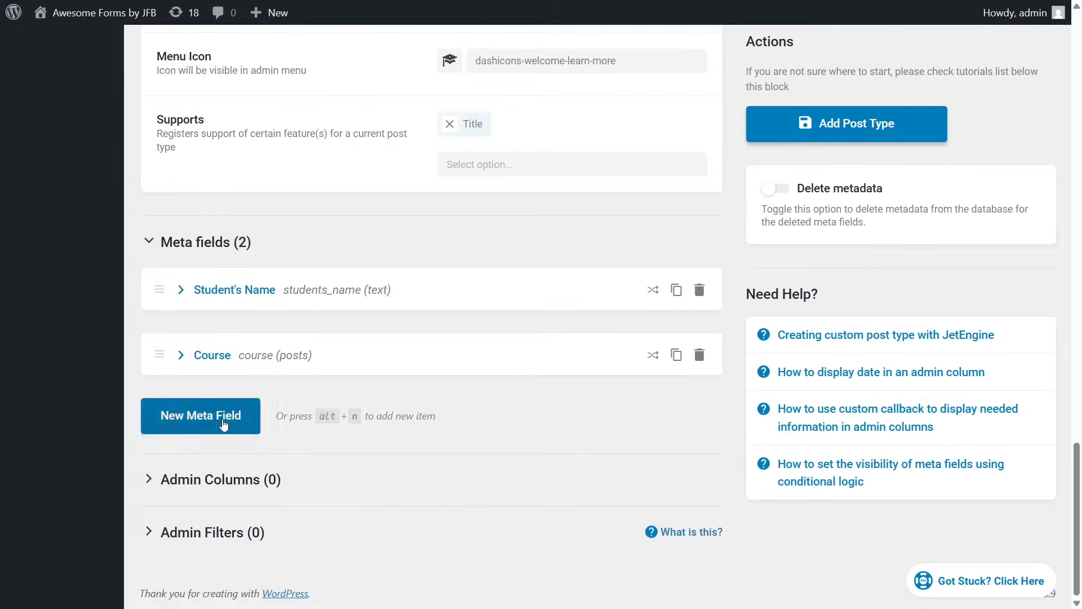
- Add a third meta field of type Text labelled Assignment Title
left_click(220, 417)
scroll(510, 261, "down", 4)
left_click(506, 236)
type("Assignment Title")
scroll(505, 242, "down", 15)
- Add a meta field labelled Assignment Files, keep its field type as Text, and save the new post type
left_click(189, 416)
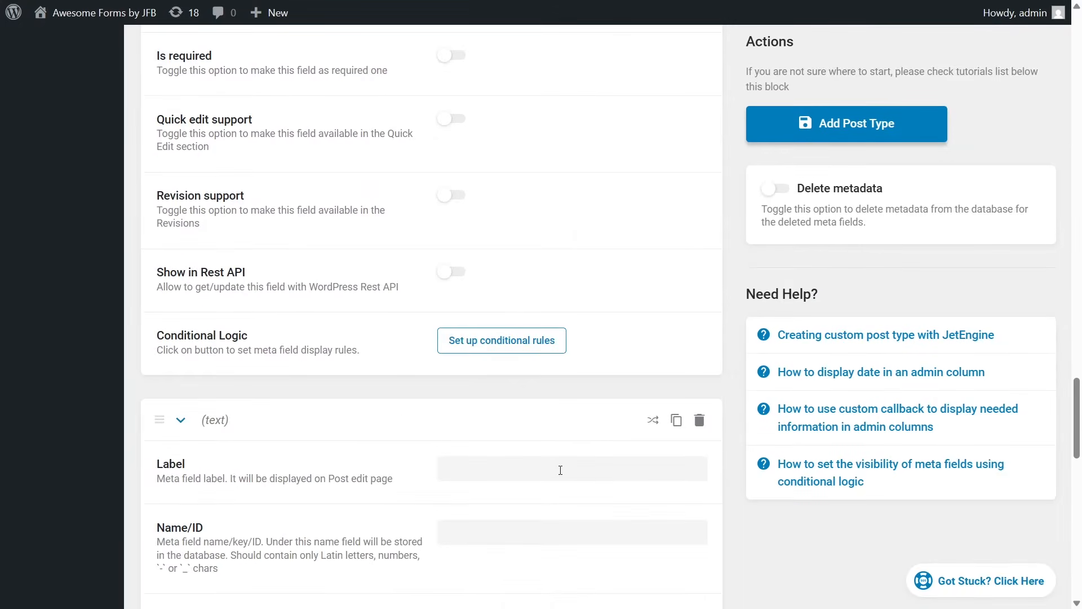
left_click(560, 471)
scroll(561, 470, "down", 5)
type("Assignment Files")
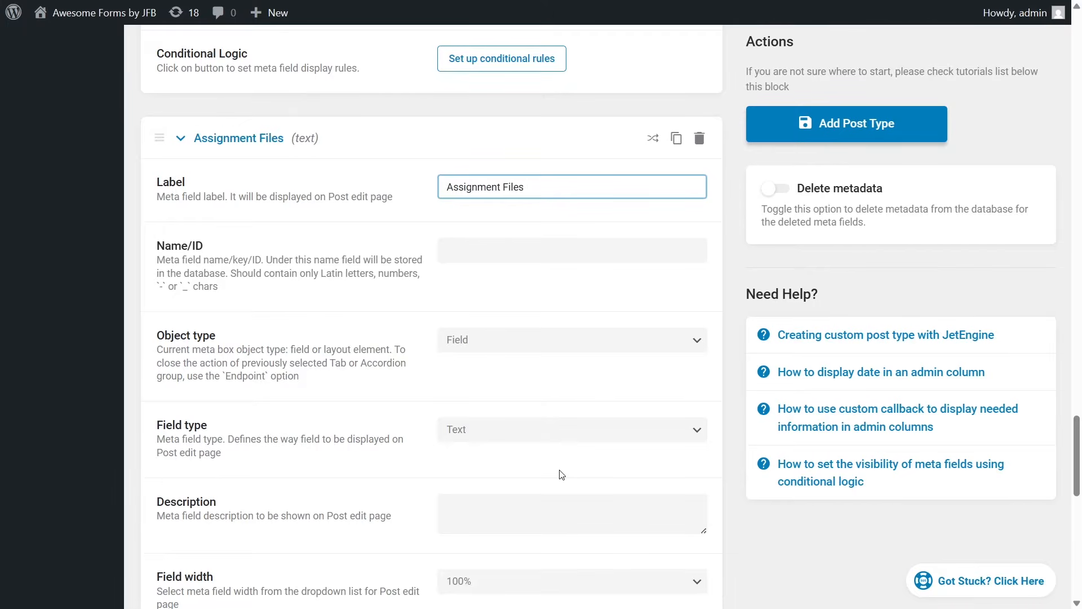
left_click(558, 438)
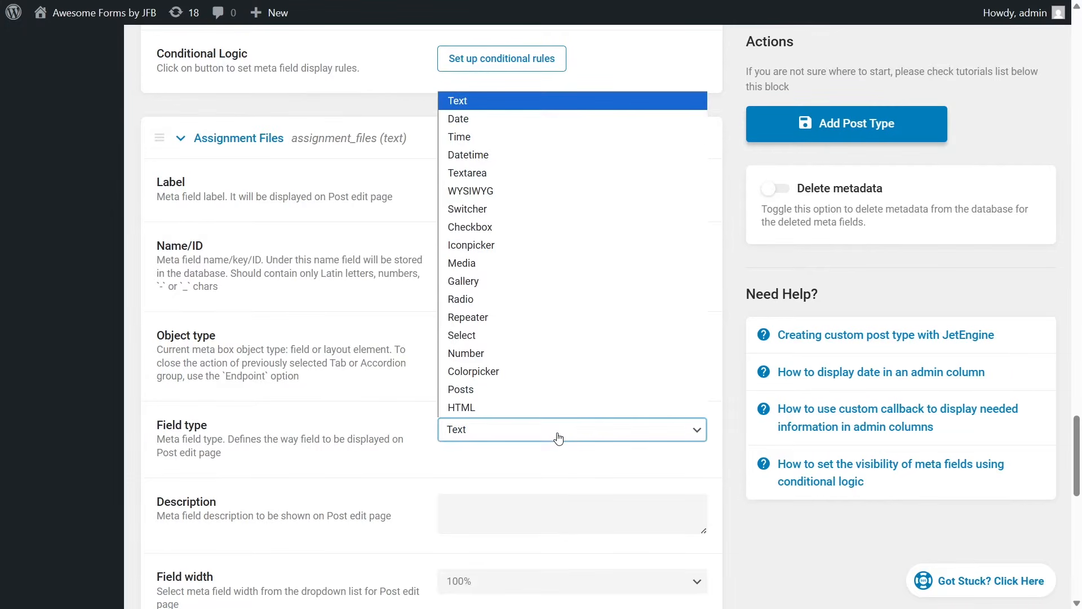
left_click(558, 438)
scroll(558, 438, "down", 5)
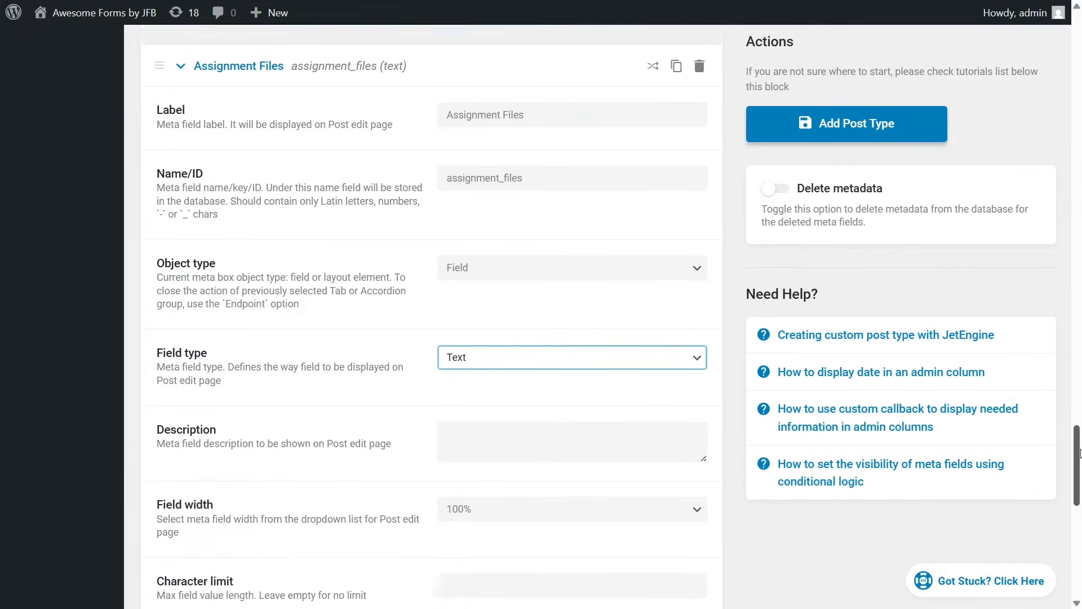
left_click(856, 123)
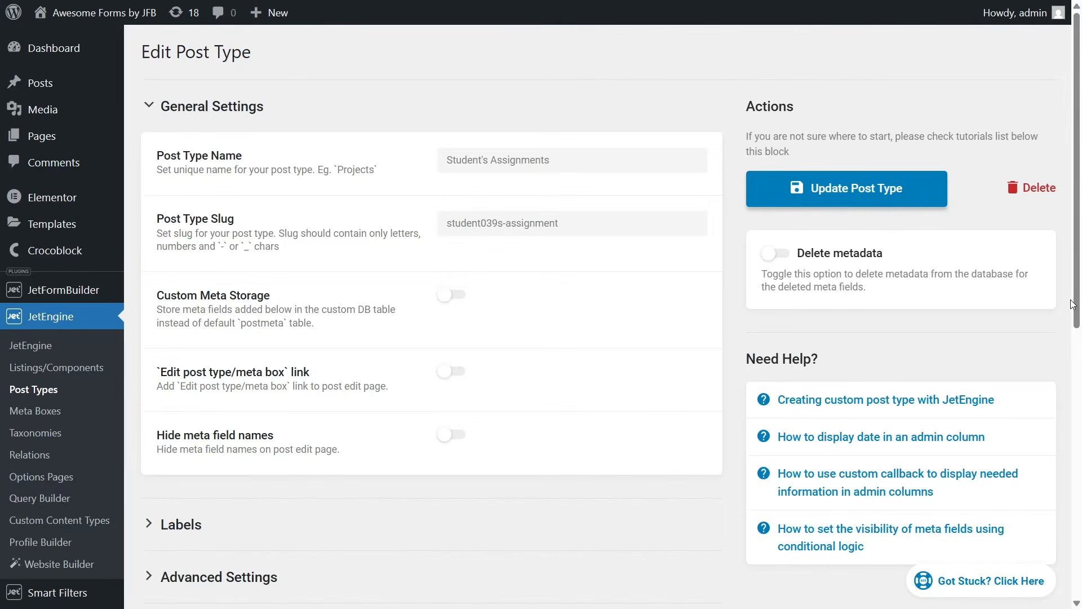
- Expand the Assignment Files meta field and check its available field types, keeping Text selected
left_click_drag(1079, 251, 1081, 495)
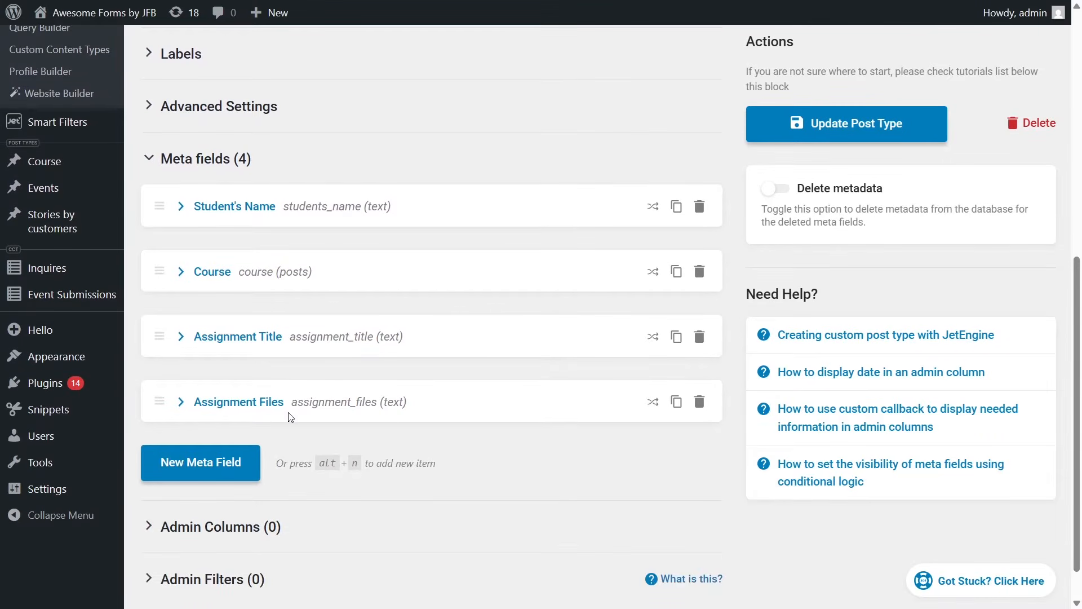
left_click(258, 405)
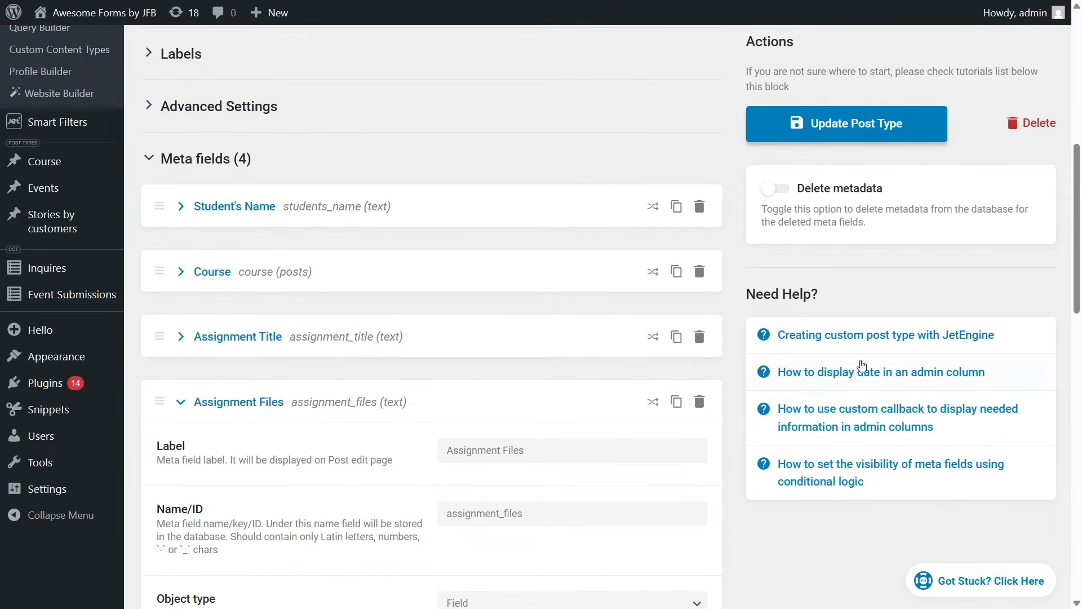
left_click_drag(1080, 248, 1081, 325)
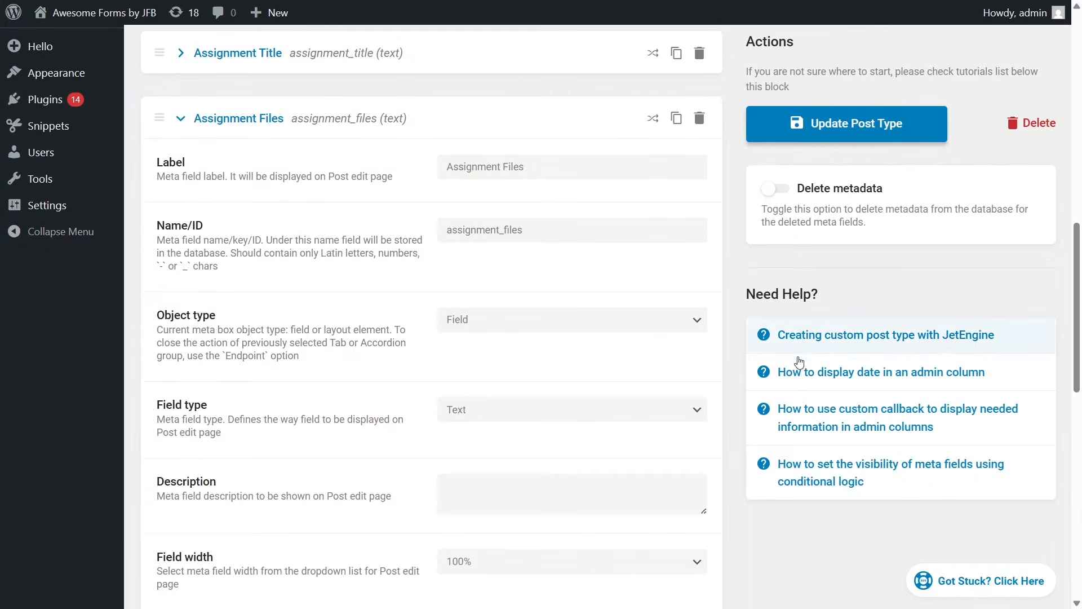
left_click(612, 417)
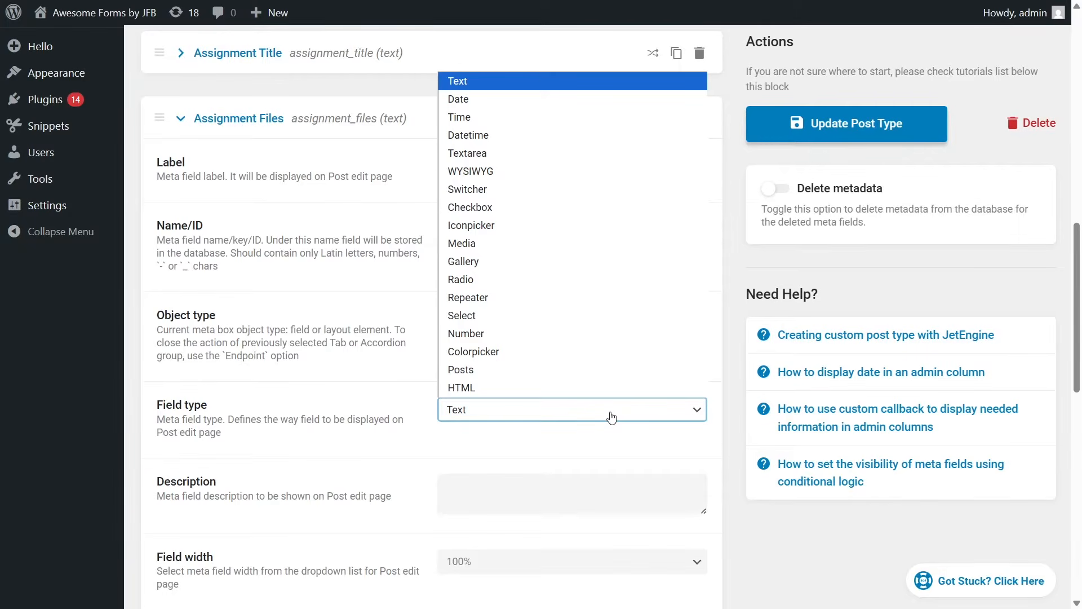
left_click(558, 89)
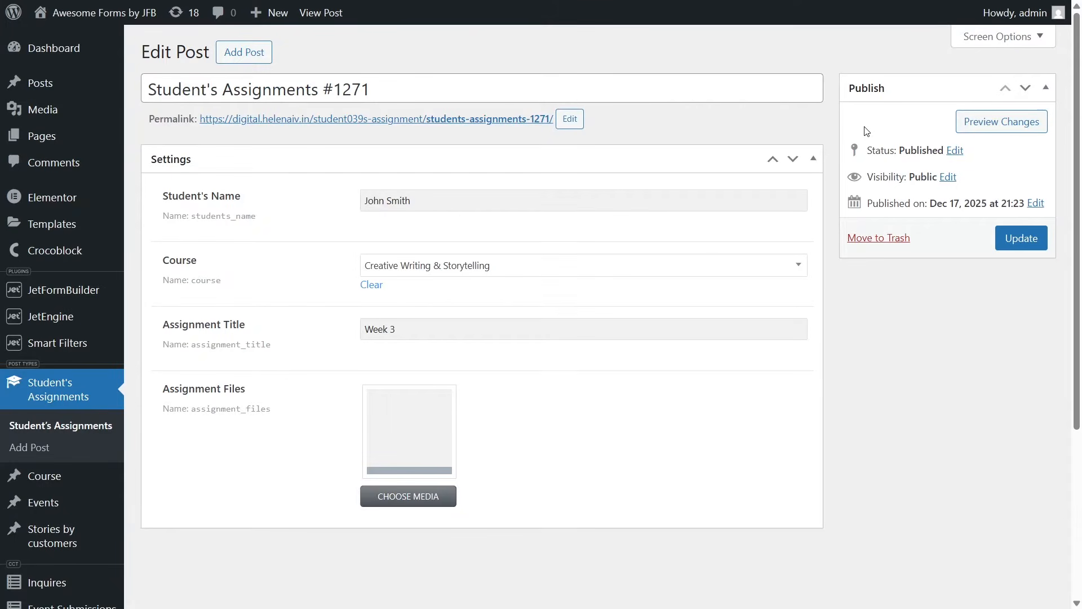
- Return from the sample assignment post to the post type editor, set the Assignment Files field type to Text, and update the post type
mouse_move(418, 449)
key("ctrl+Tab")
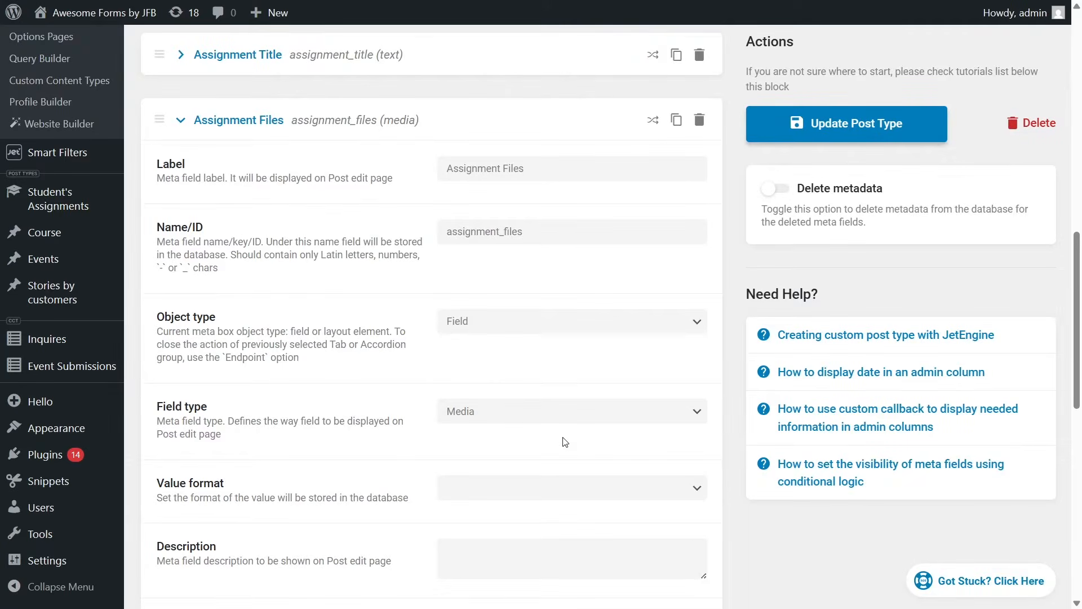
left_click(560, 414)
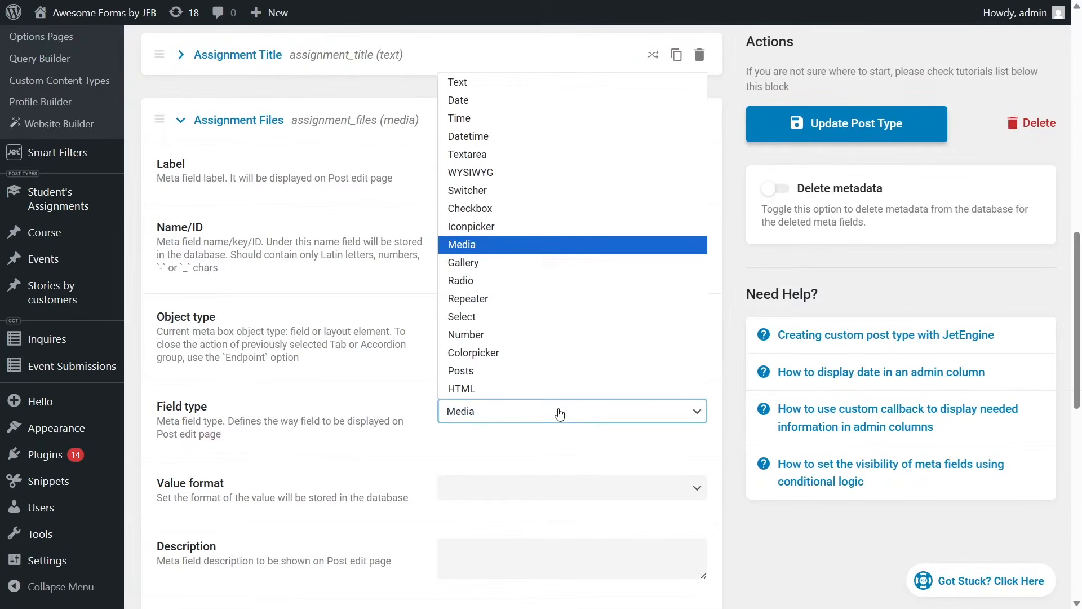
left_click(529, 86)
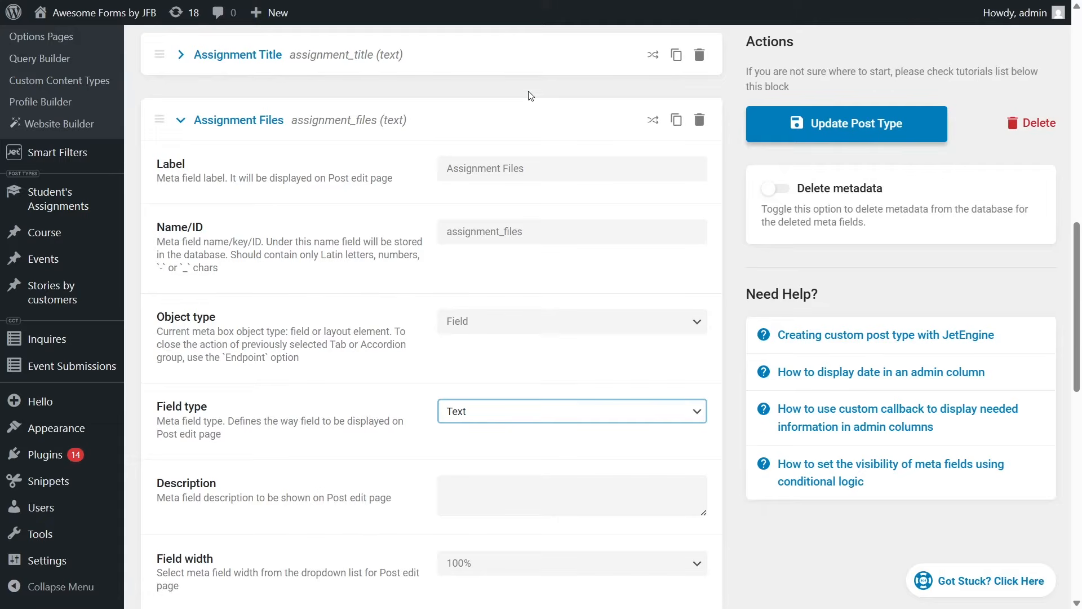
left_click(821, 120)
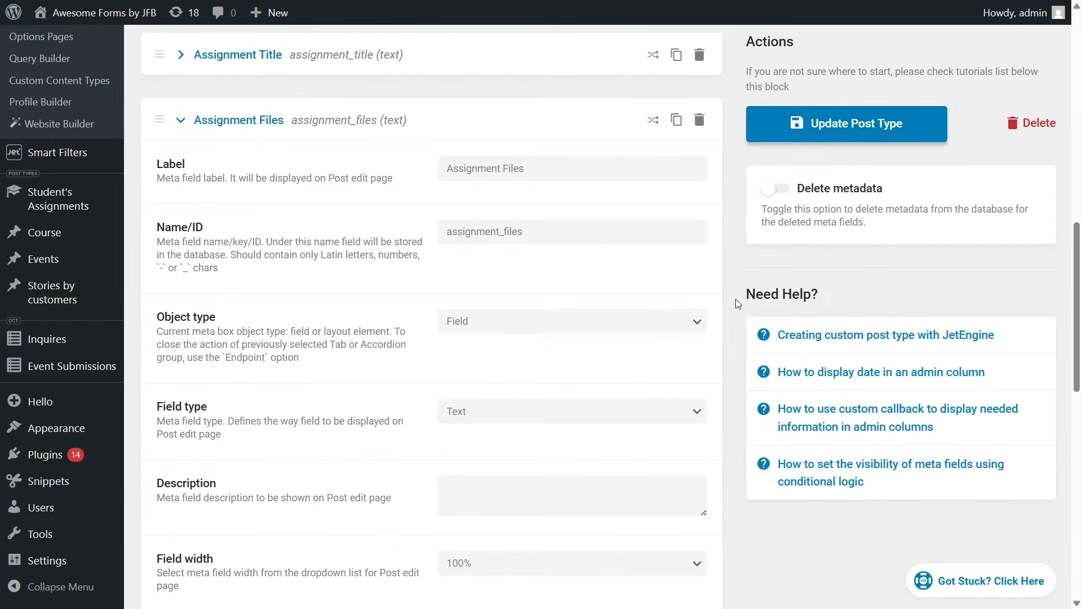
- Collapse the Assignment Files field and expand the Course field to check its field type and searched post types
left_click(651, 409)
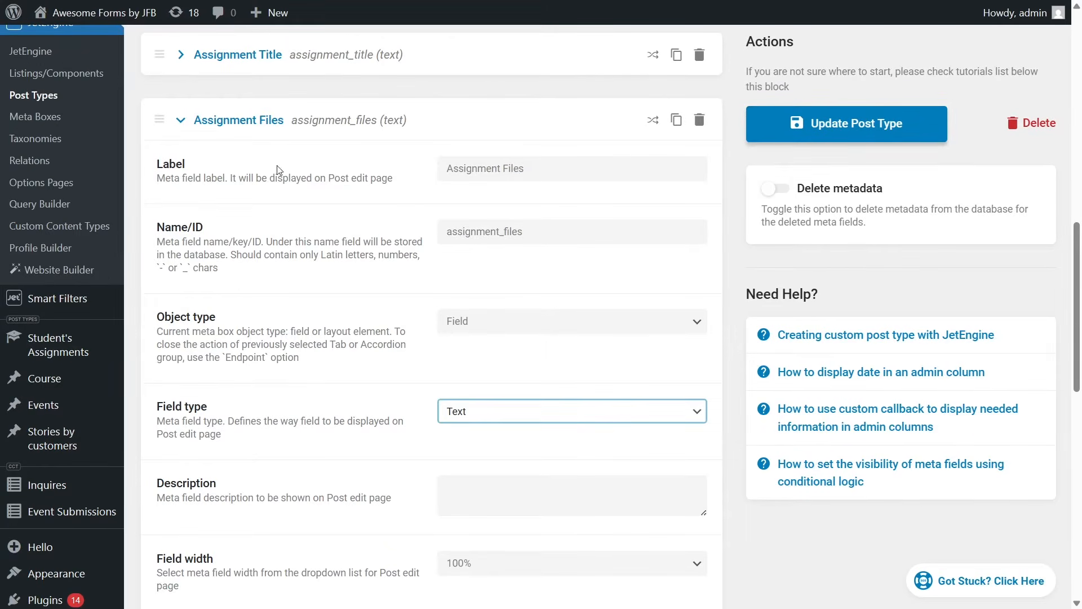
left_click(219, 131)
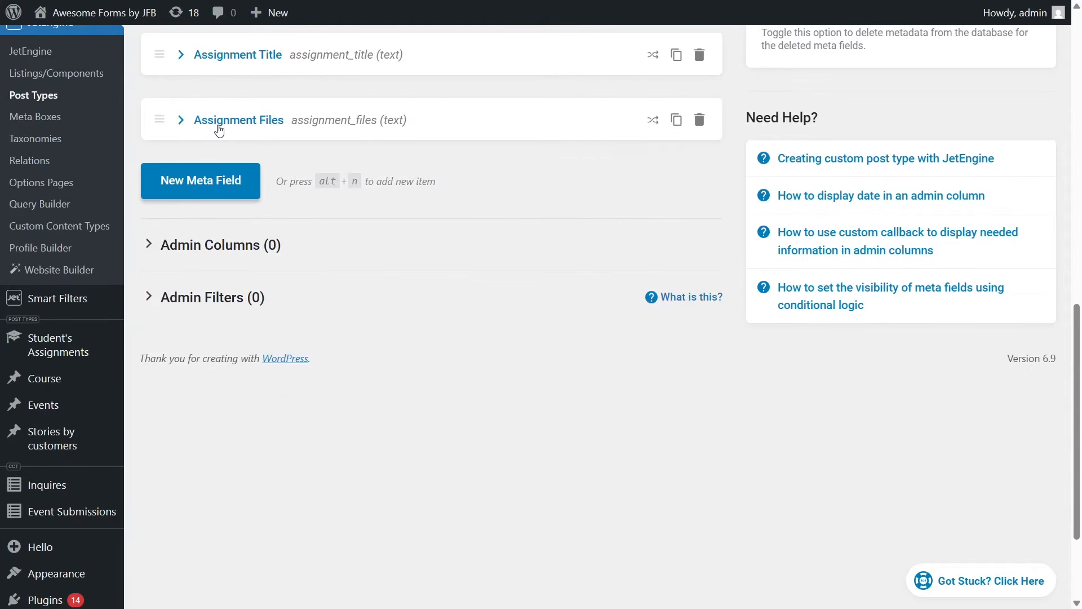
scroll(220, 130, "up", 10)
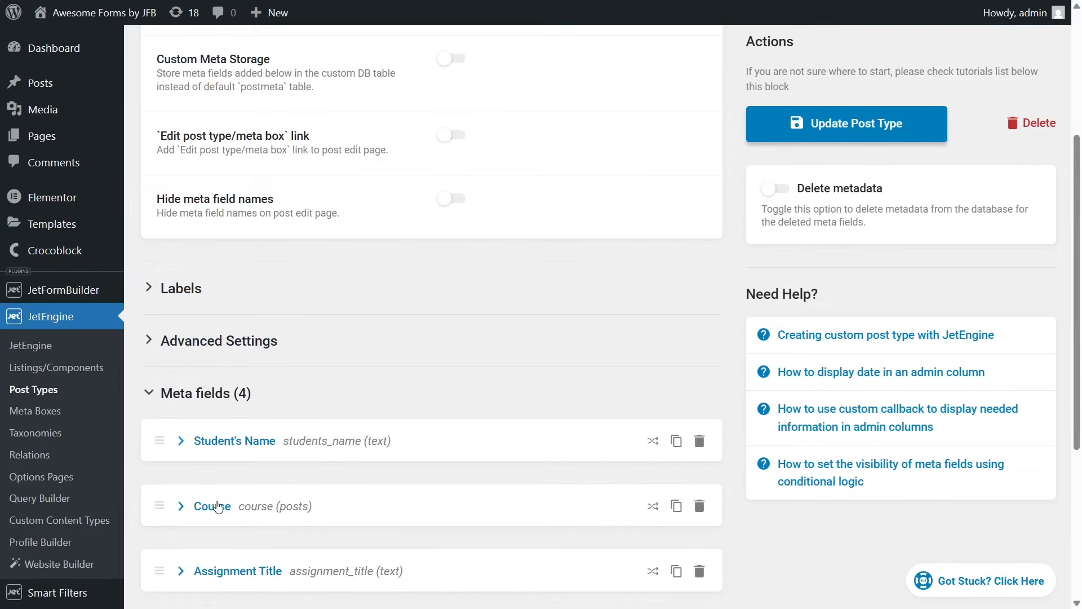
left_click(218, 505)
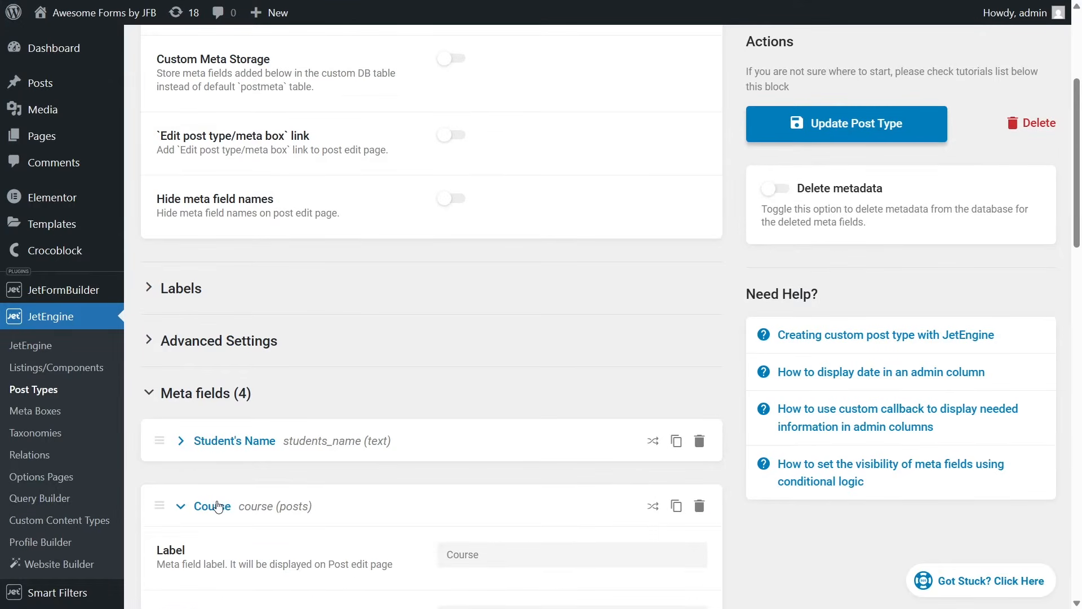
scroll(218, 505, "down", 7)
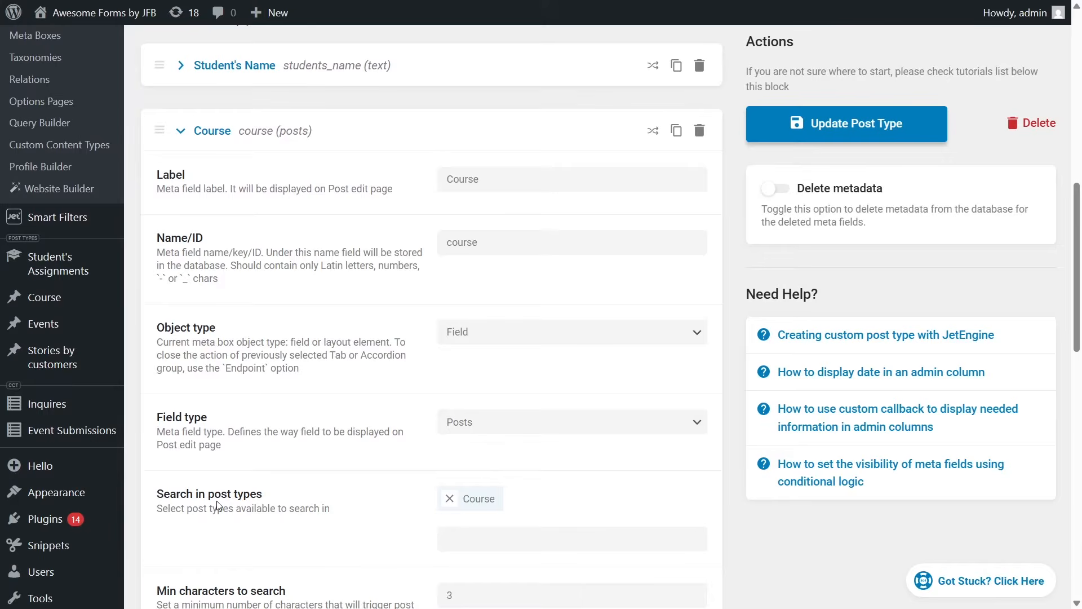
left_click(509, 430)
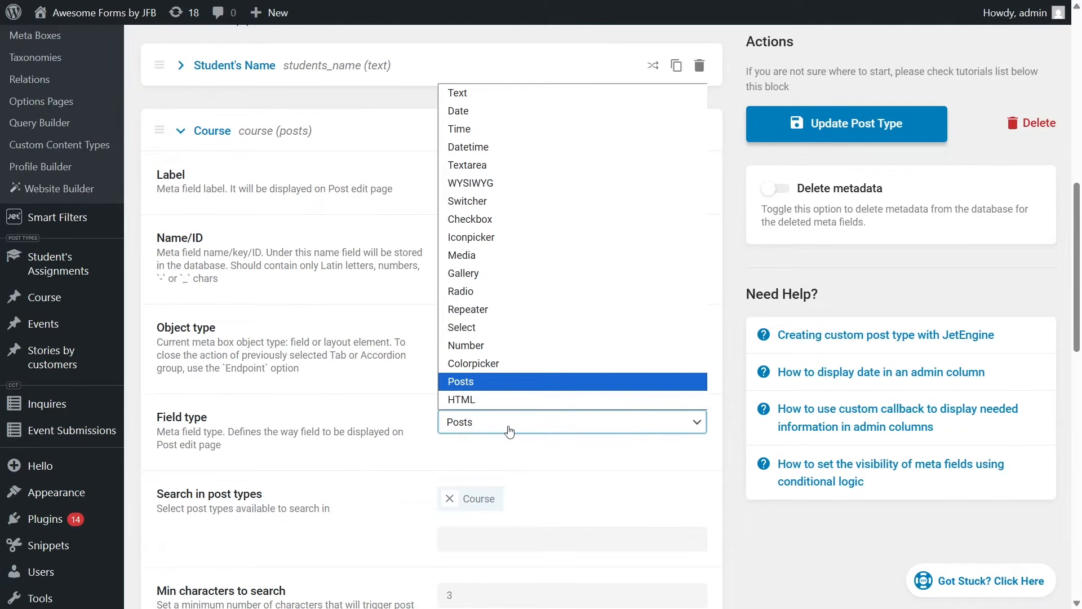
left_click(509, 430)
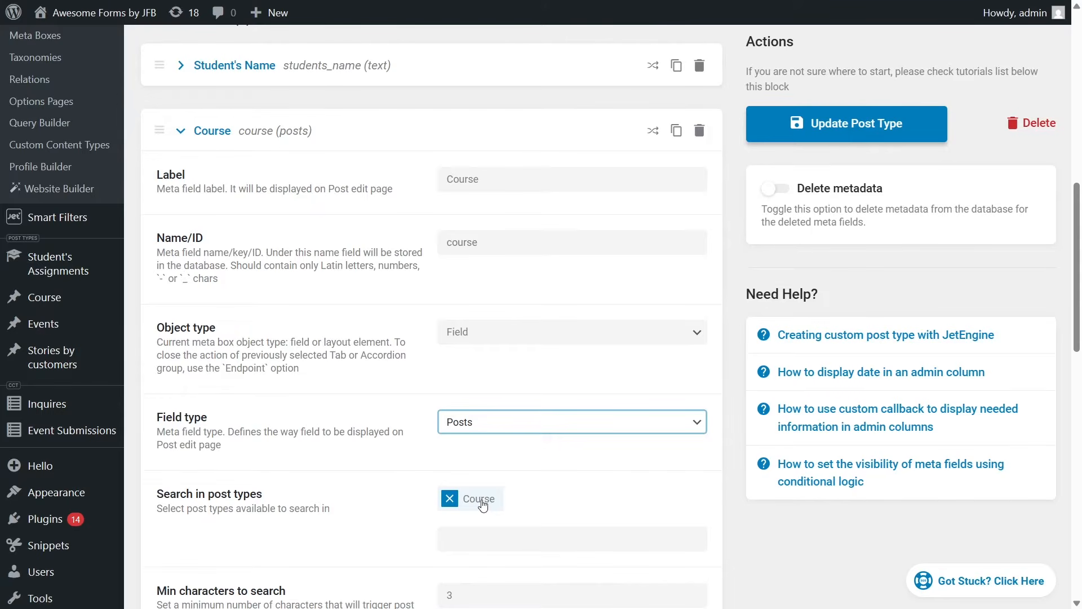
- Open the new Assignments form in JetFormBuilder and insert a Text Field above the Submit button
mouse_move(68, 303)
left_click(221, 133)
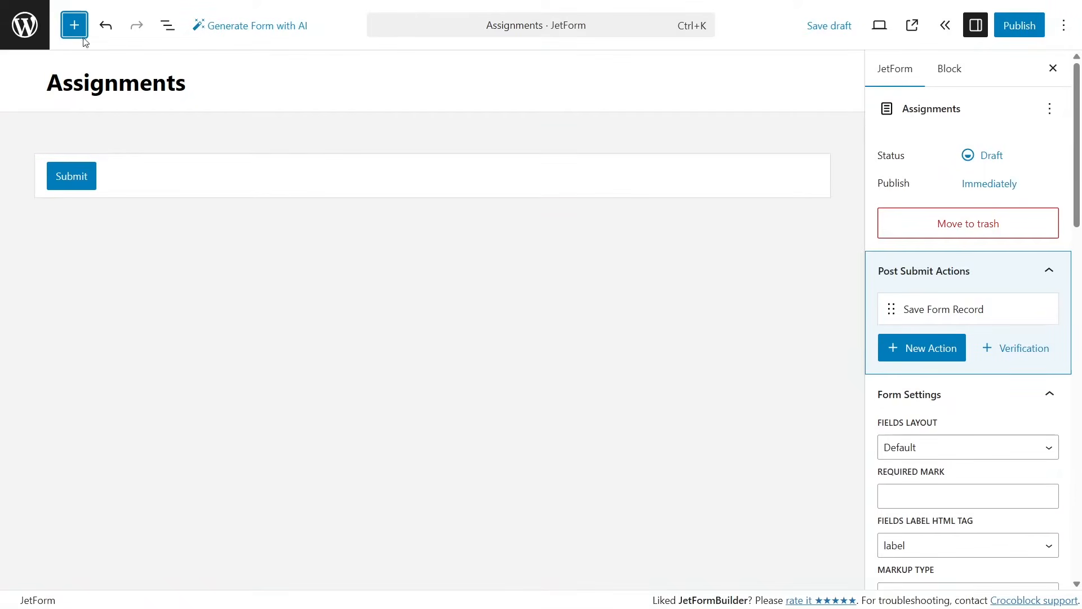
left_click(74, 25)
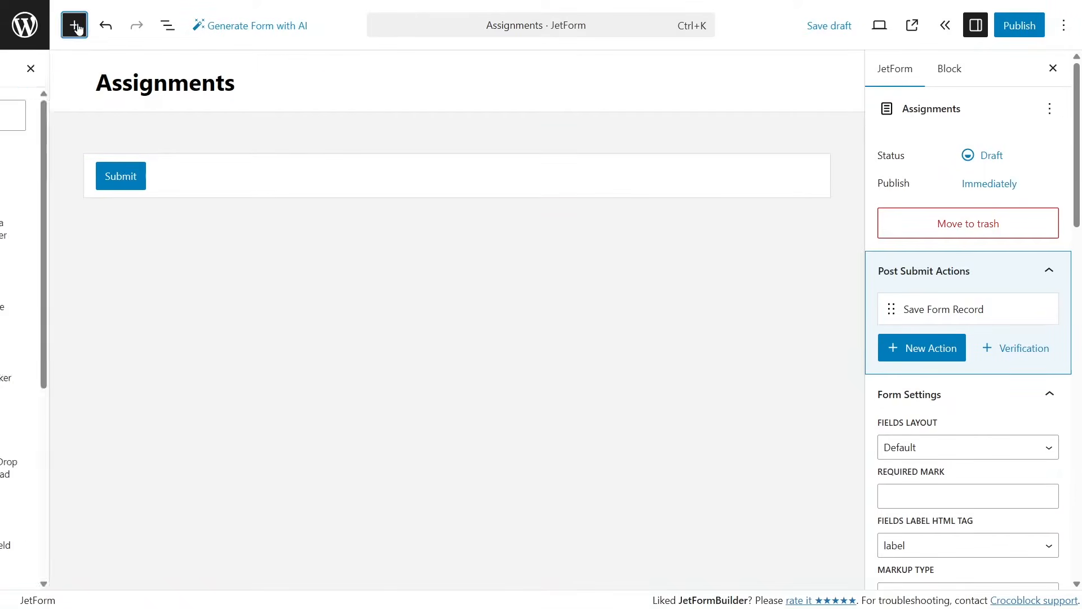
left_click(77, 116)
type("tex")
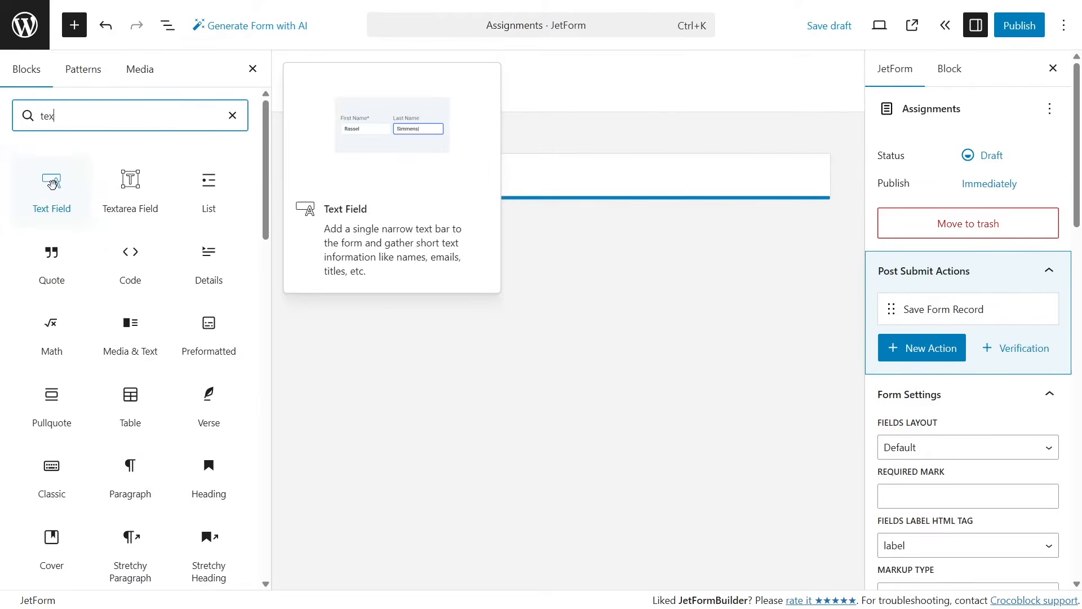
left_click_drag(52, 186, 403, 129)
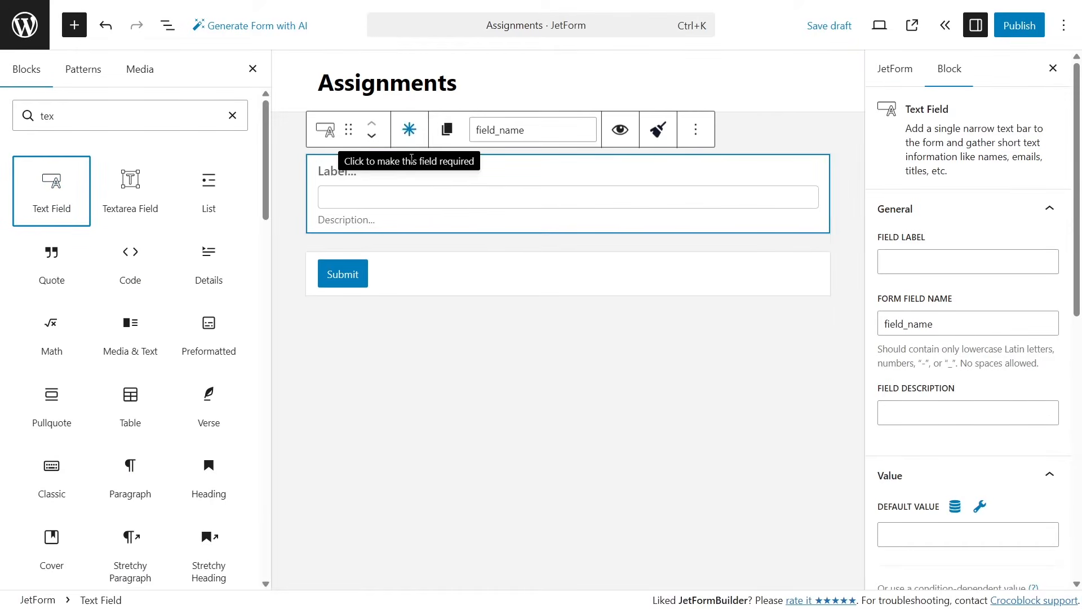
- Label the text field Student's Name and generate its form field name from the label
left_click(895, 270)
type("S")
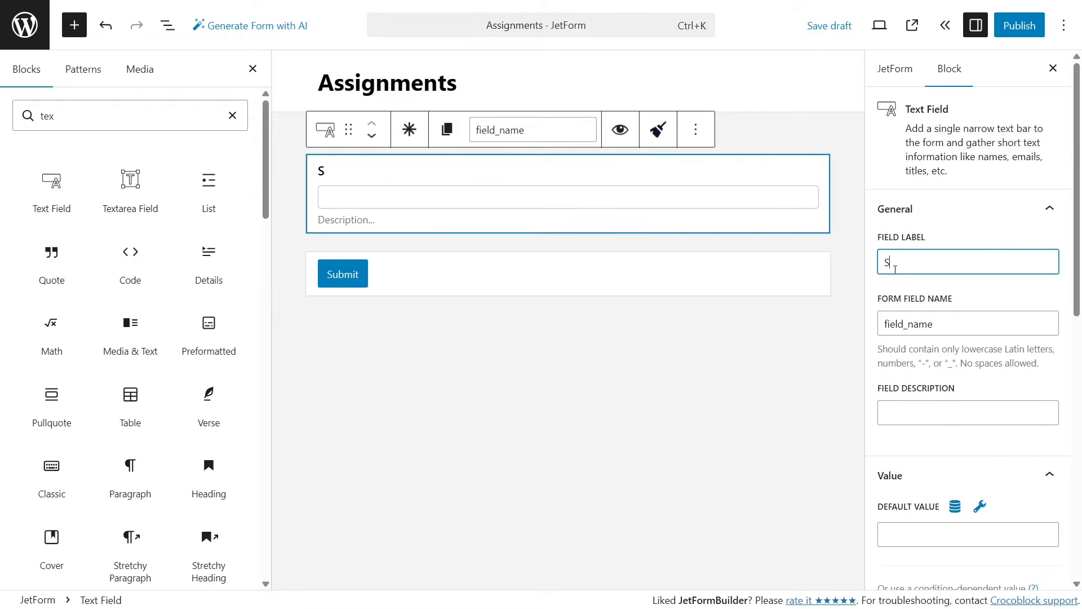
type("tudent's Name")
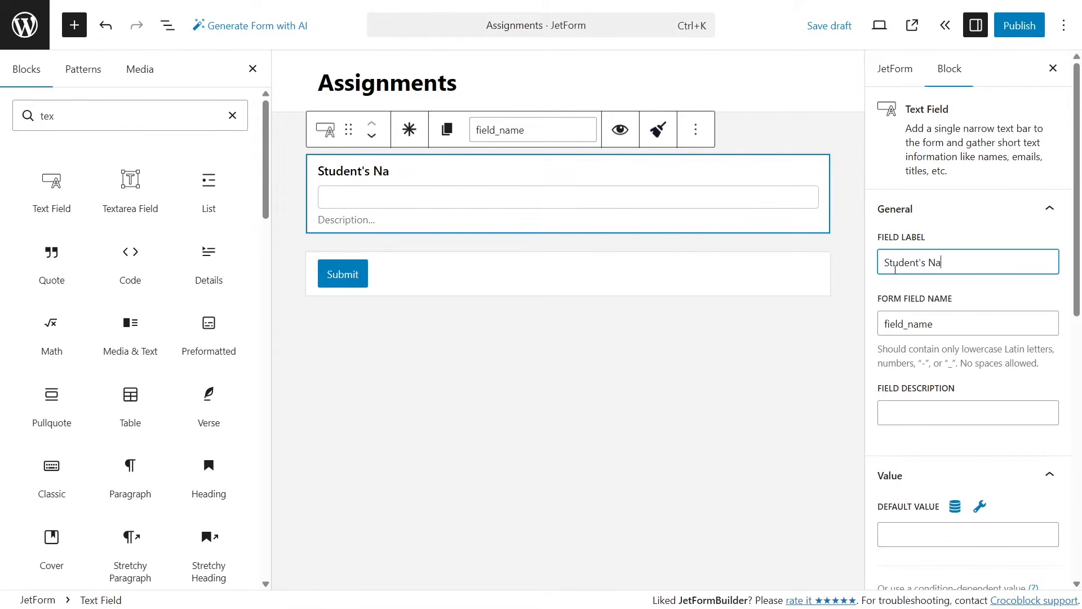
left_click(956, 323)
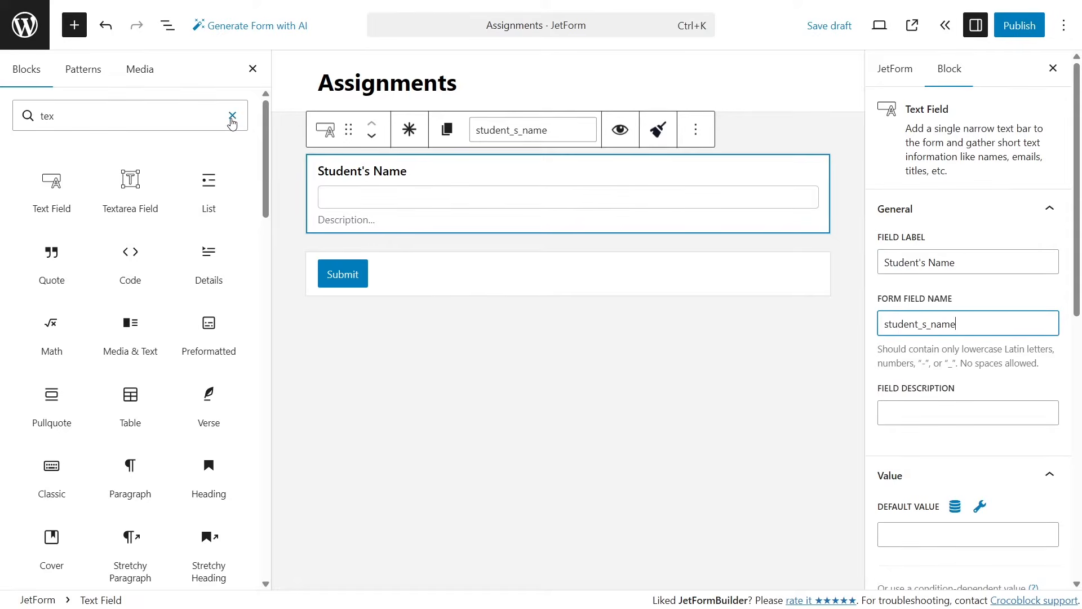
- Search the blocks for "sele" and insert a Select Field between the Student's Name field and the Submit button
left_click(187, 112)
double_click(186, 113)
type("sele")
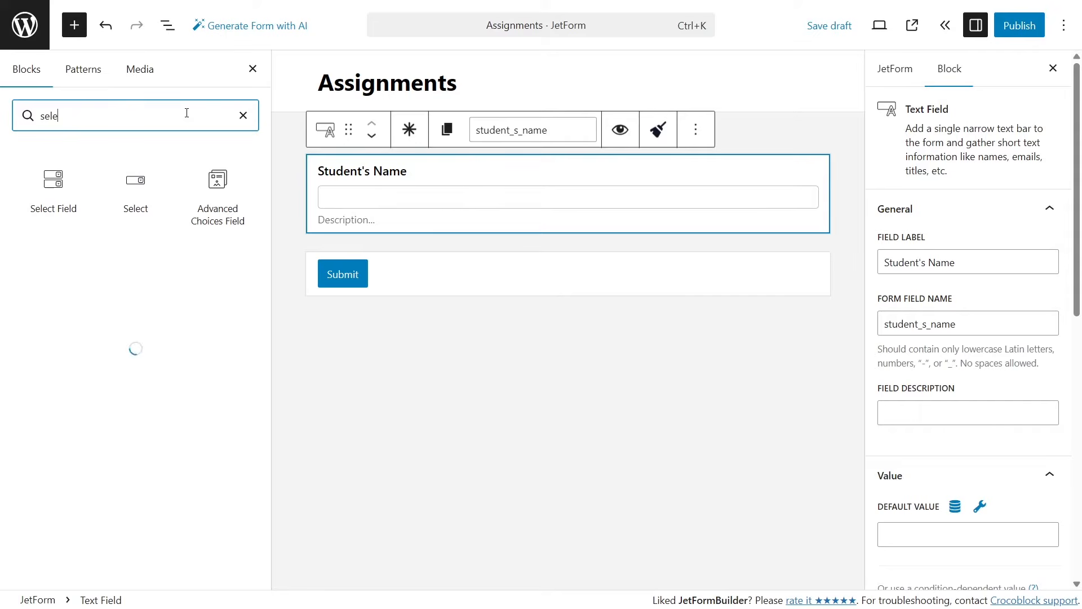
left_click_drag(54, 181, 415, 238)
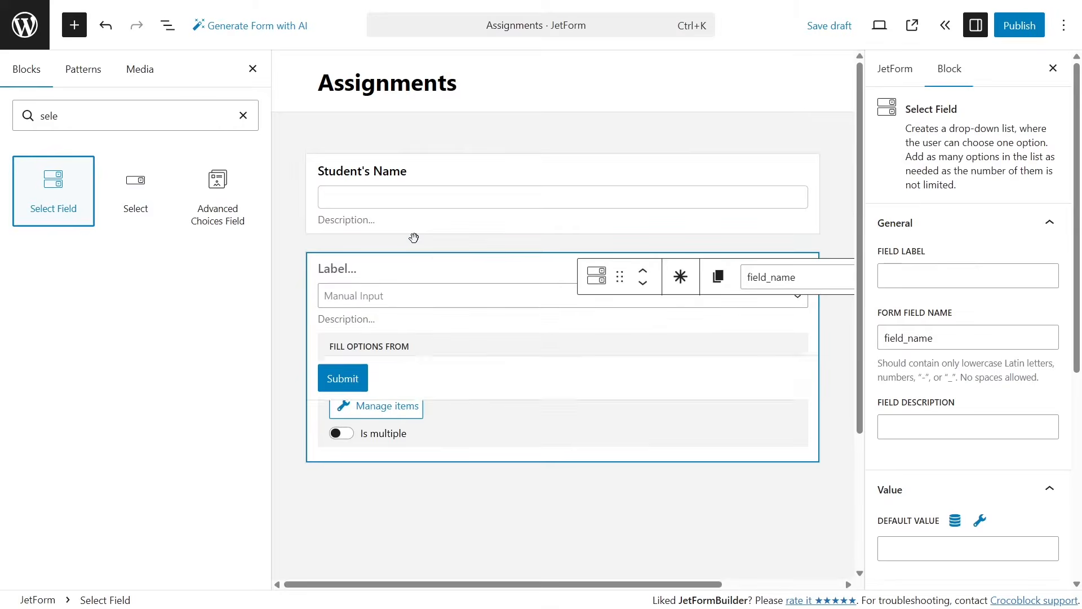
- Fill the select field's options from Posts, using the Course post type
left_click(411, 381)
left_click(412, 414)
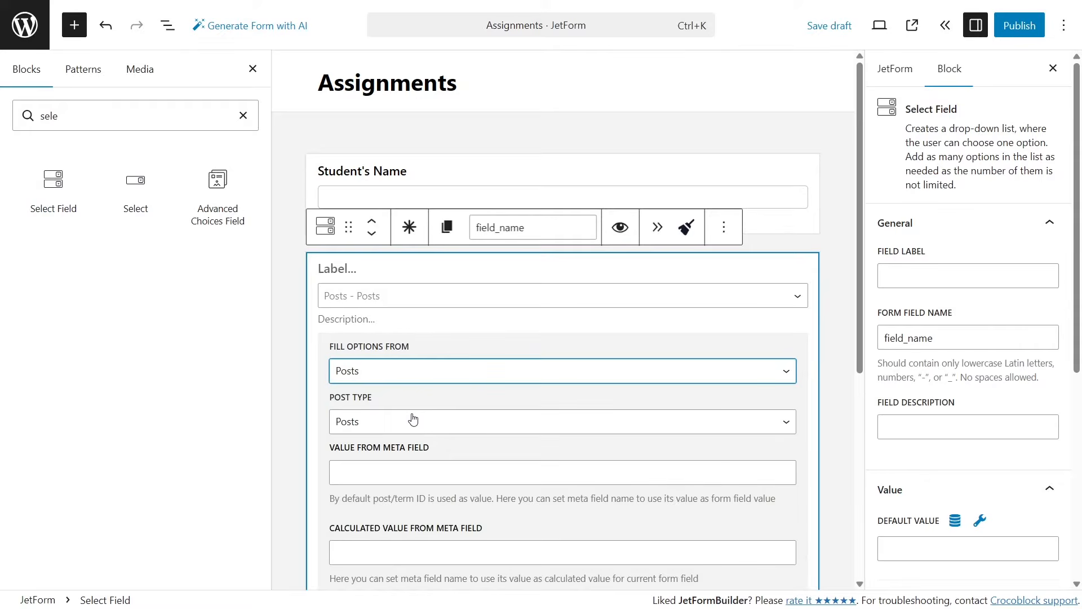
left_click(413, 420)
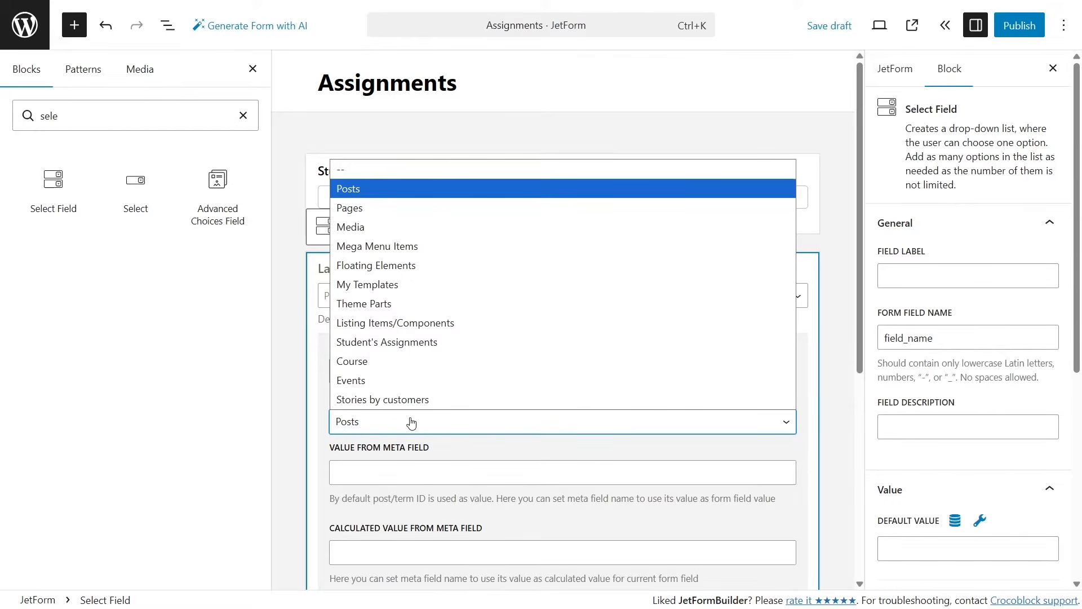
left_click(409, 367)
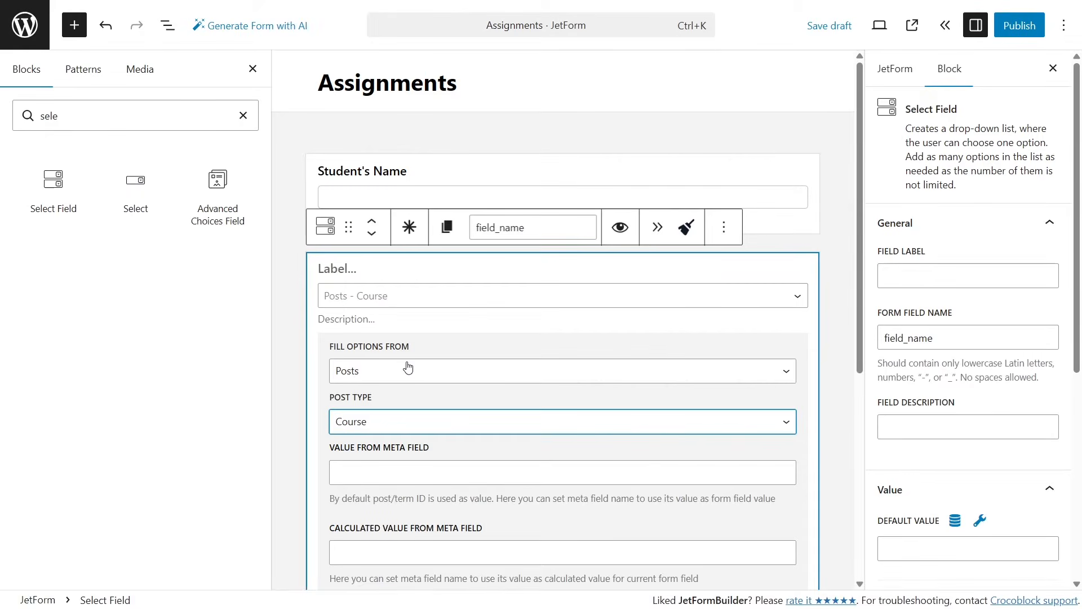
- Label the select field Choose Your Course and generate its form field name from the label
left_click(924, 280)
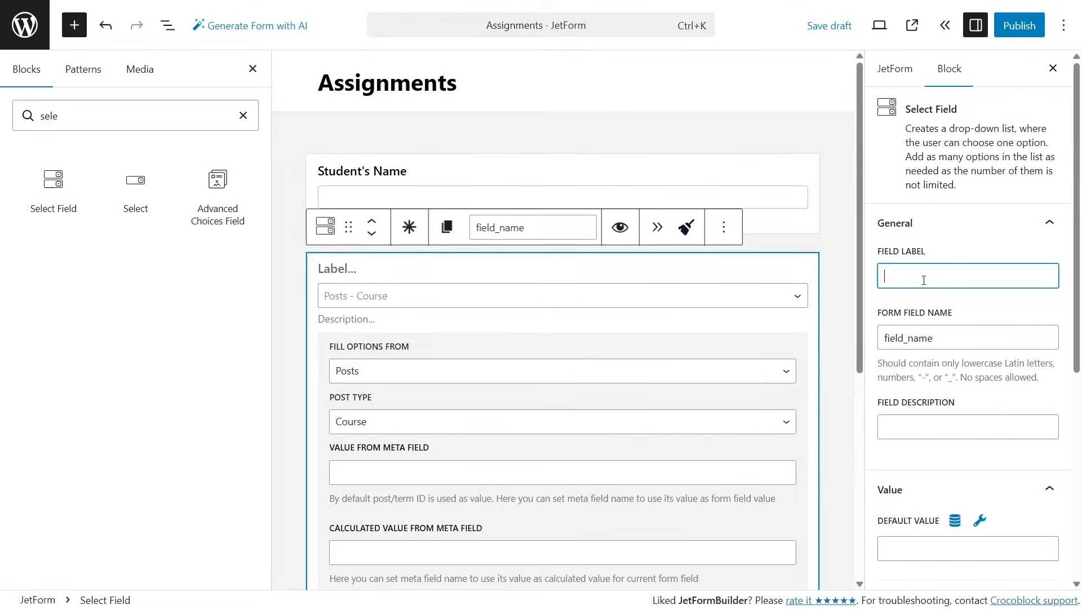
type("Choose You")
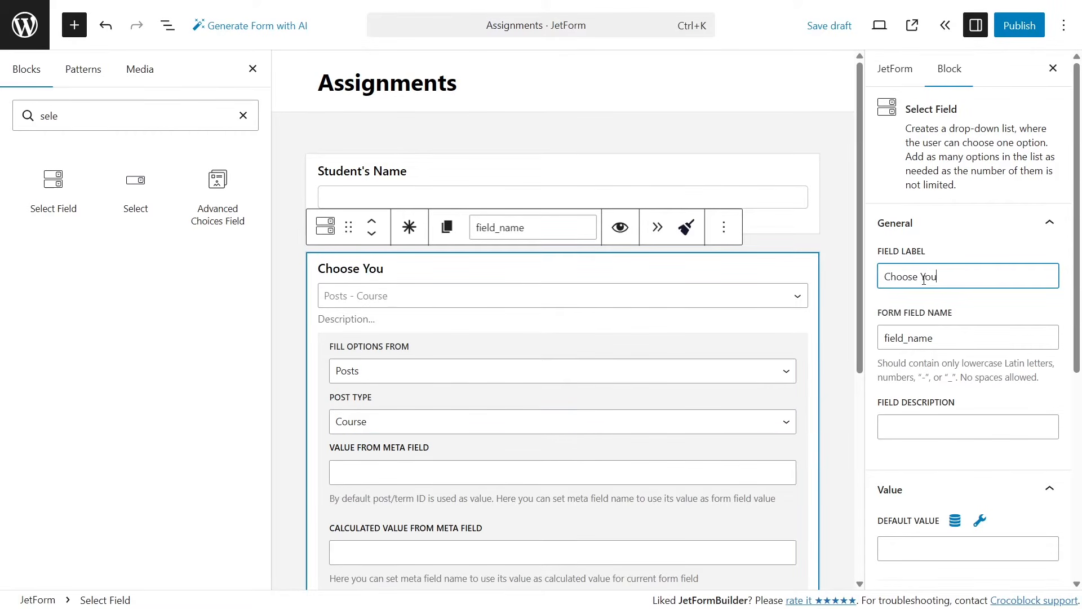
type("r Course")
left_click(971, 338)
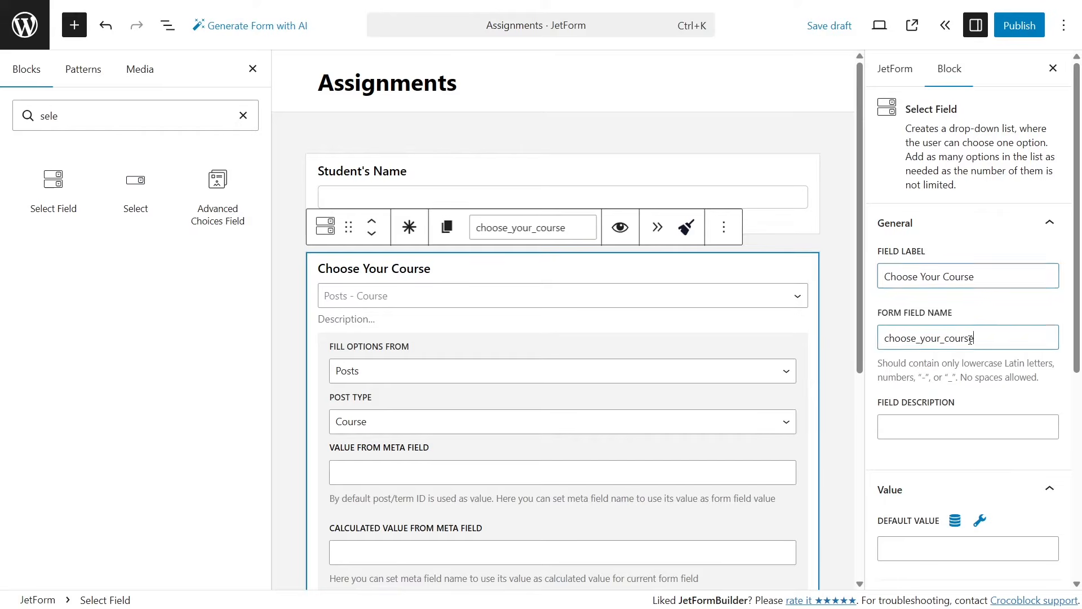
- Copy the select field's label into its placeholder so it reads Choose Your Course
scroll(971, 342, "down", 1)
left_click_drag(988, 226, 875, 239)
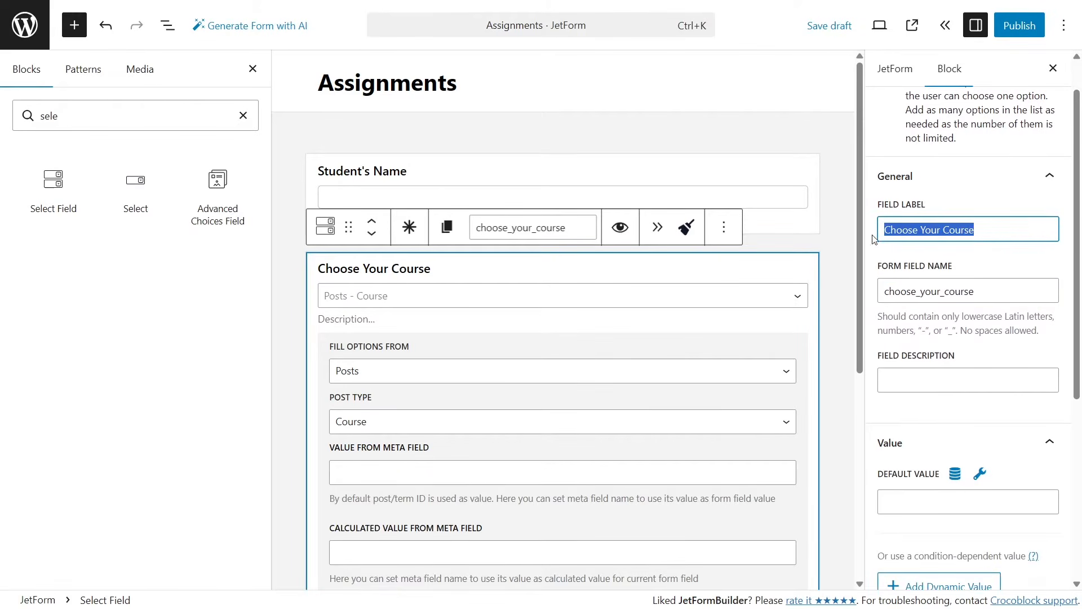
left_click_drag(1077, 282, 1081, 450)
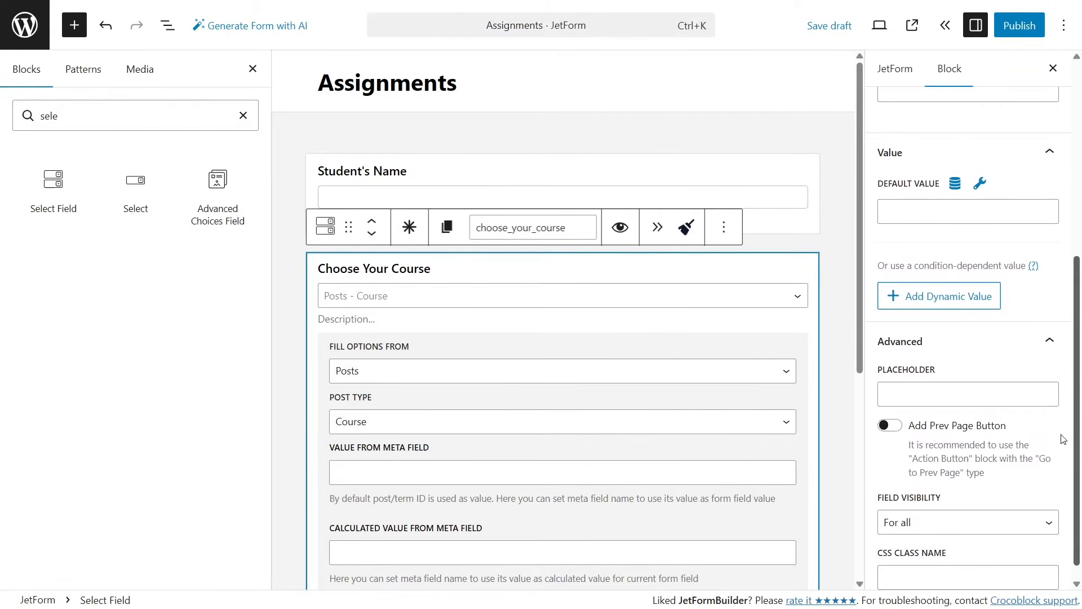
left_click(957, 394)
type("Choose Your Course")
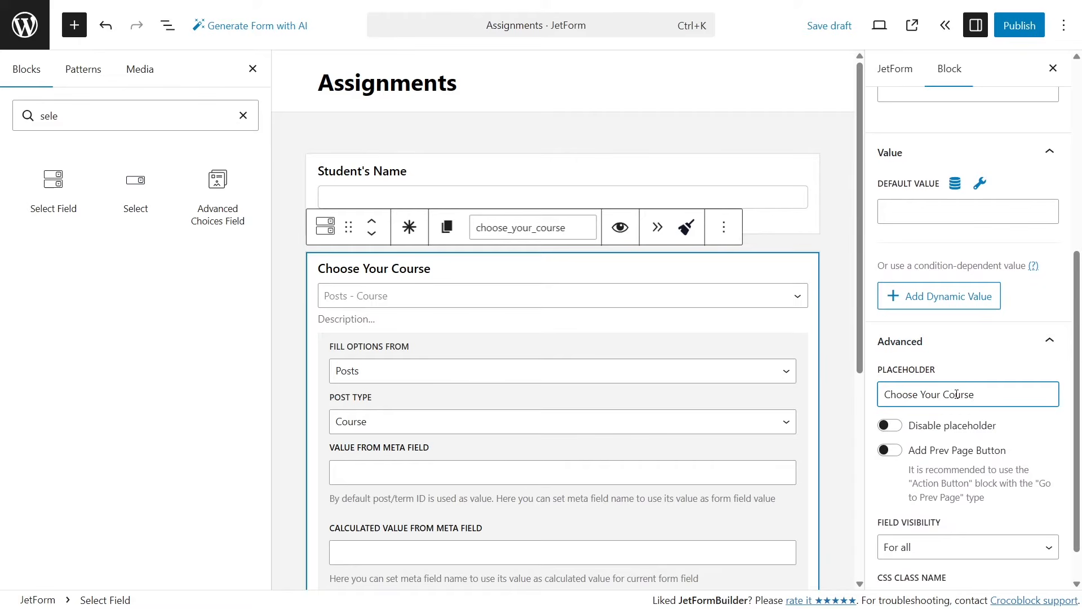
left_click(781, 265)
- Search the blocks for "text" and insert a Text Field between the Choose Your Course field and the Submit button
scroll(781, 265, "down", 5)
left_click(243, 115)
type("te")
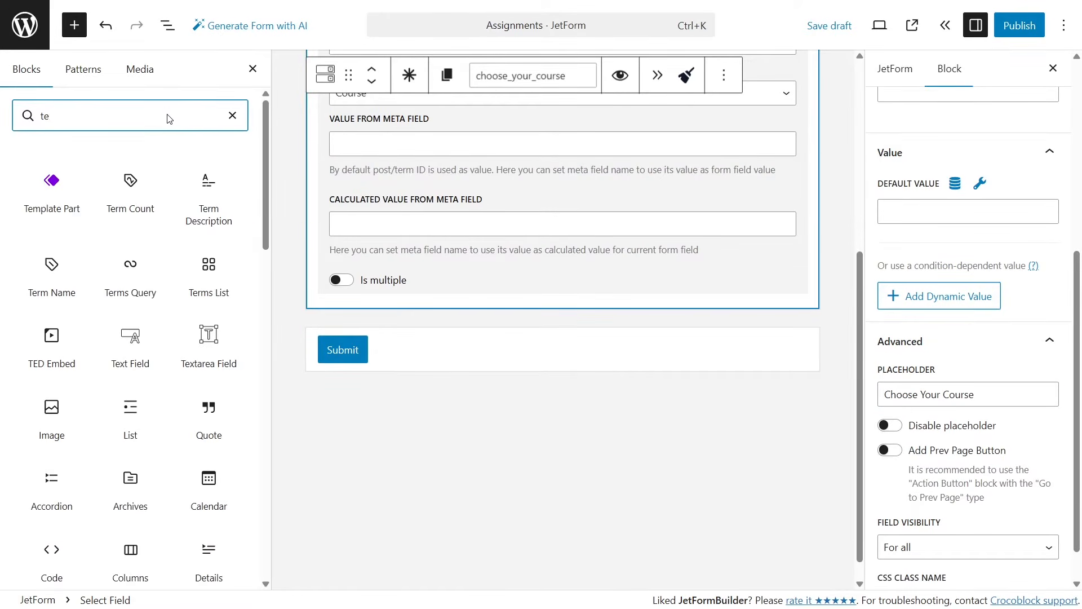
type("xt")
left_click_drag(51, 189, 391, 316)
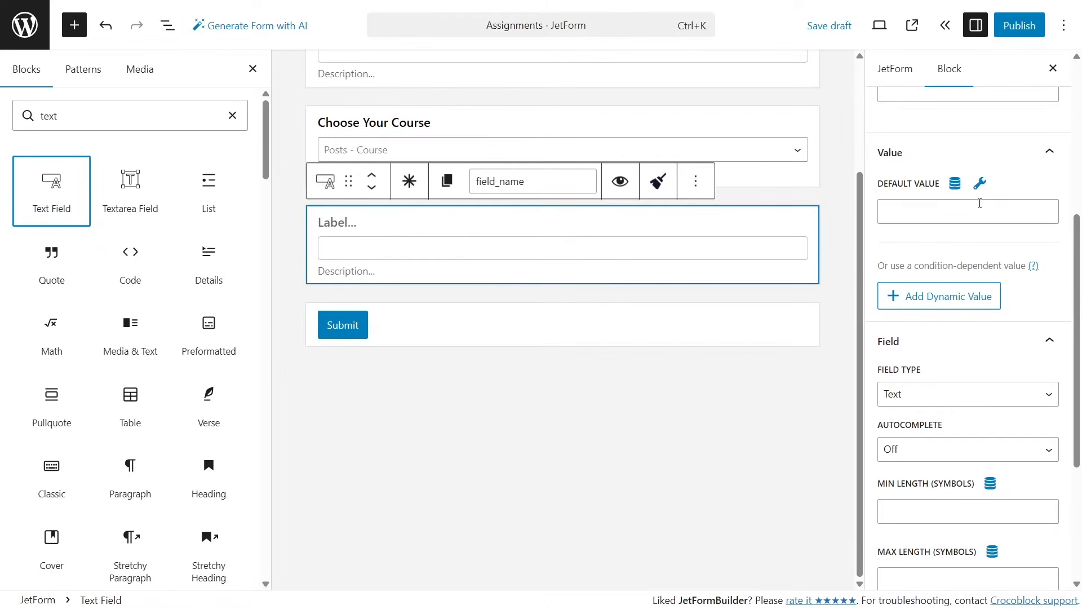
- Label the new text field Assignment Title and generate its form field name from the label
scroll(968, 214, "up", 5)
left_click(967, 268)
type("A")
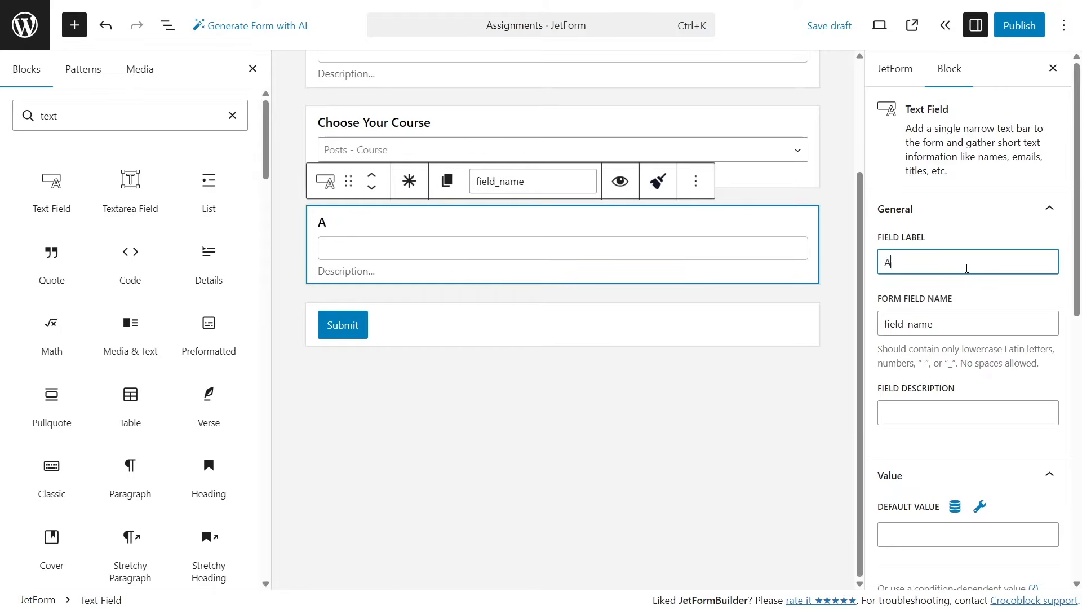
type("ssignment Title")
left_click(971, 322)
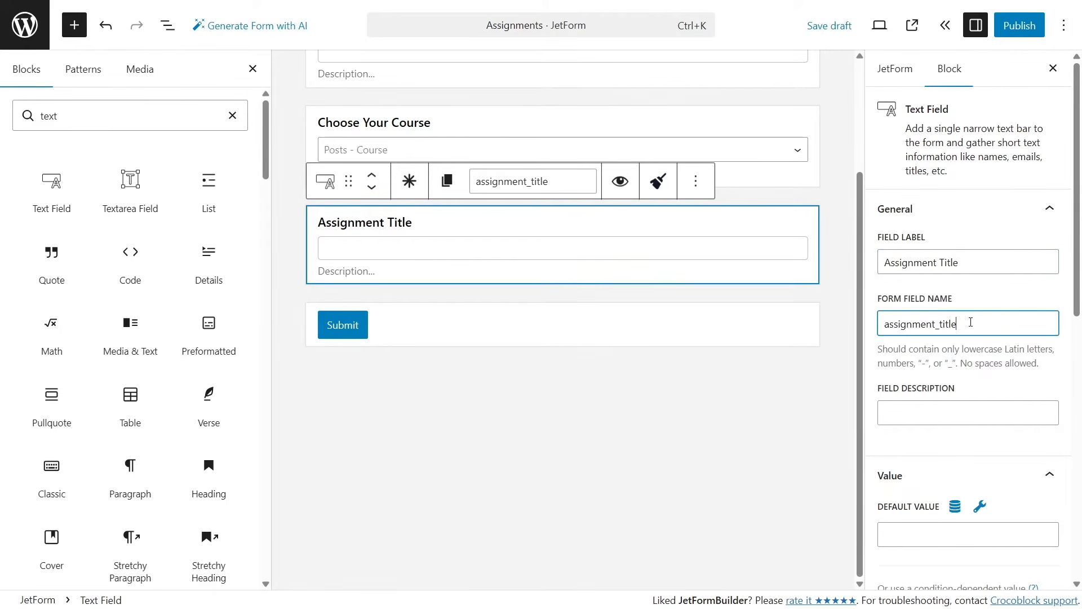
- Search the blocks for "media" and insert a Media Field between the Assignment Title field and the Submit button
left_click(232, 115)
type("media")
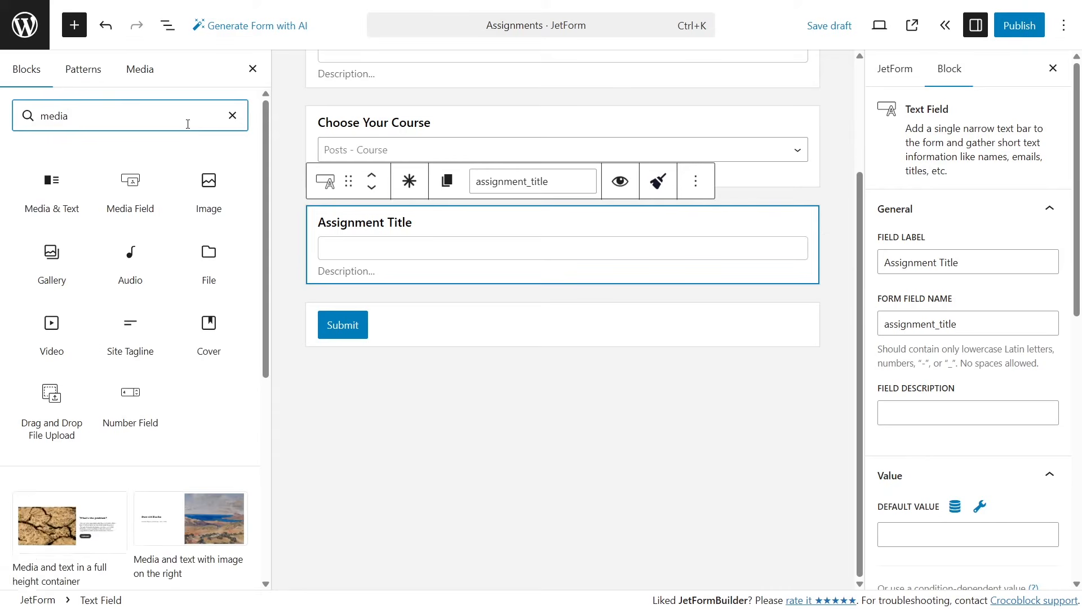
left_click_drag(130, 186, 423, 288)
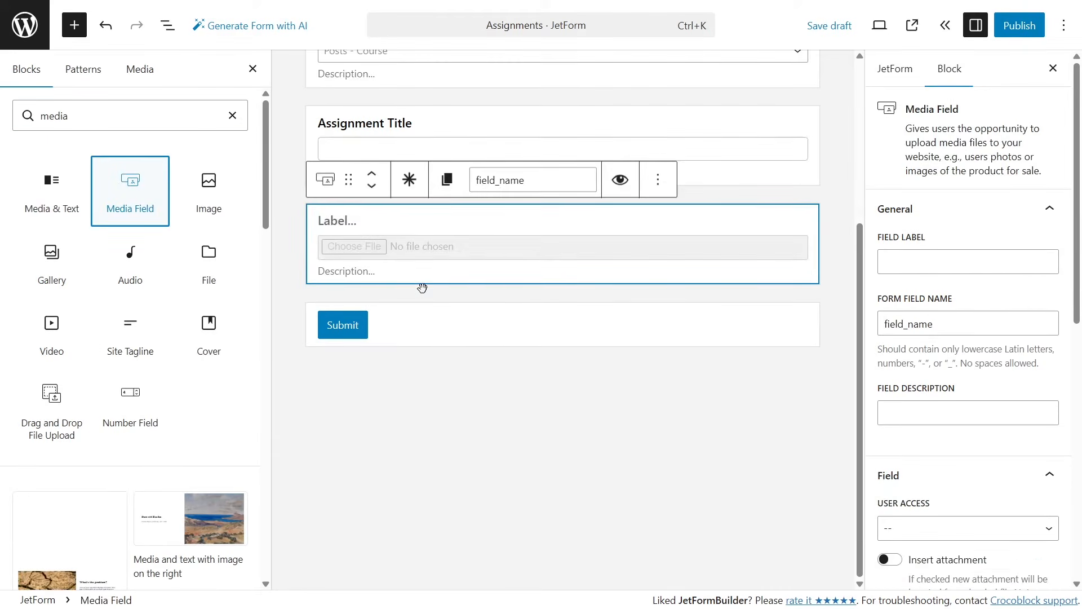
- Label the media field Assignment Files and generate its form field name from the label
left_click(944, 260)
type("Assignment Files")
left_click(959, 323)
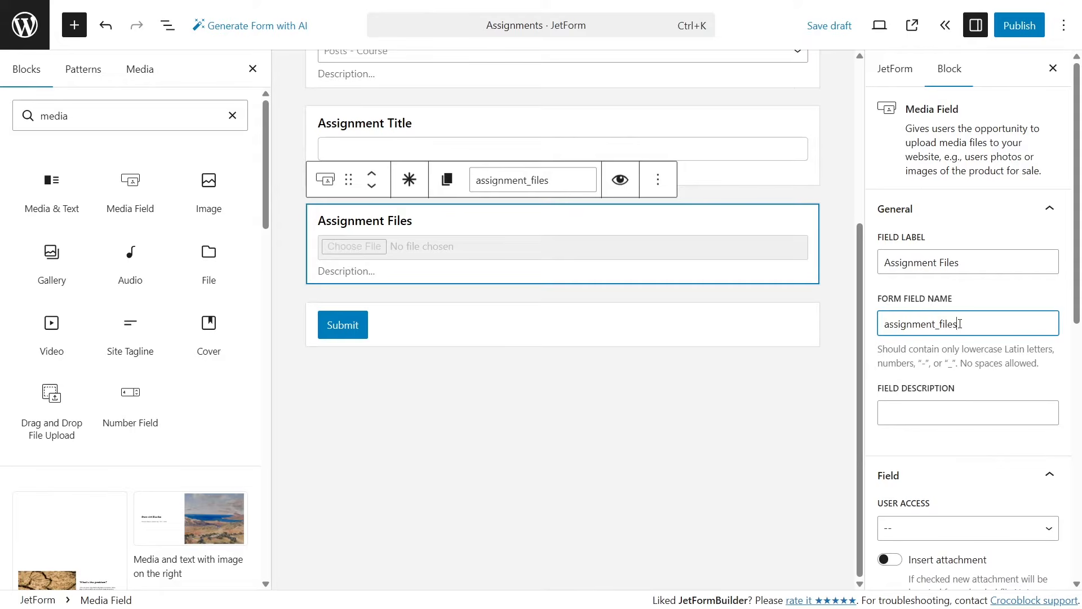
- Close the block inserter and describe the media field as "Upload your main paper and supporting files here, up to 5 files in total"
left_click(253, 69)
scroll(909, 300, "down", 2)
left_click(908, 301)
type("Upload your main paper and supporting files here, up to 5 files in total")
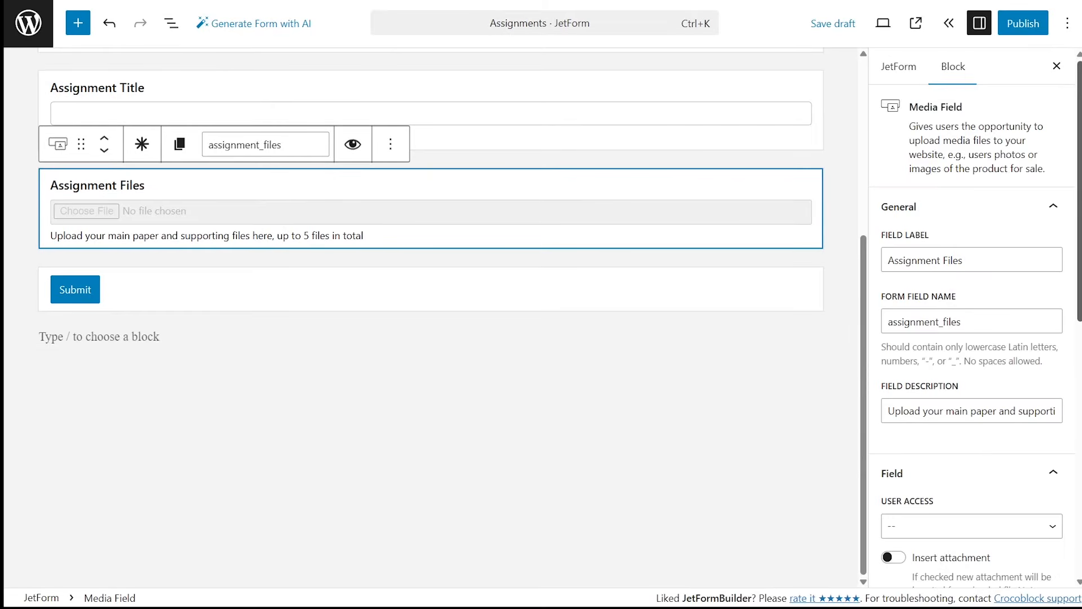
- Set the Assignment Files field's user access to Any user ( incl. Guest )
scroll(972, 338, "down", 5)
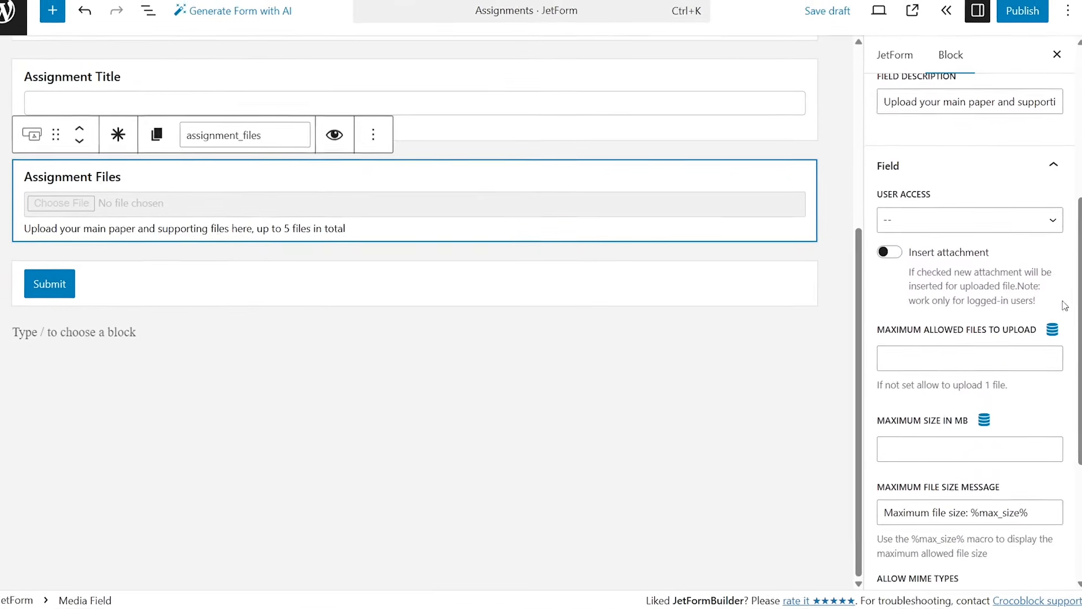
left_click(1008, 228)
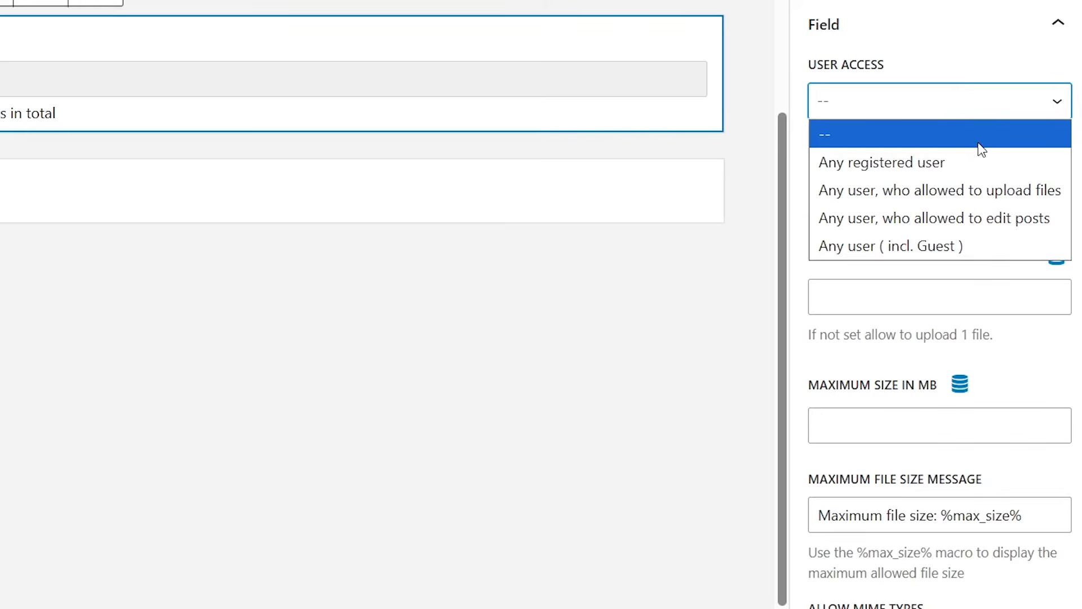
left_click(974, 240)
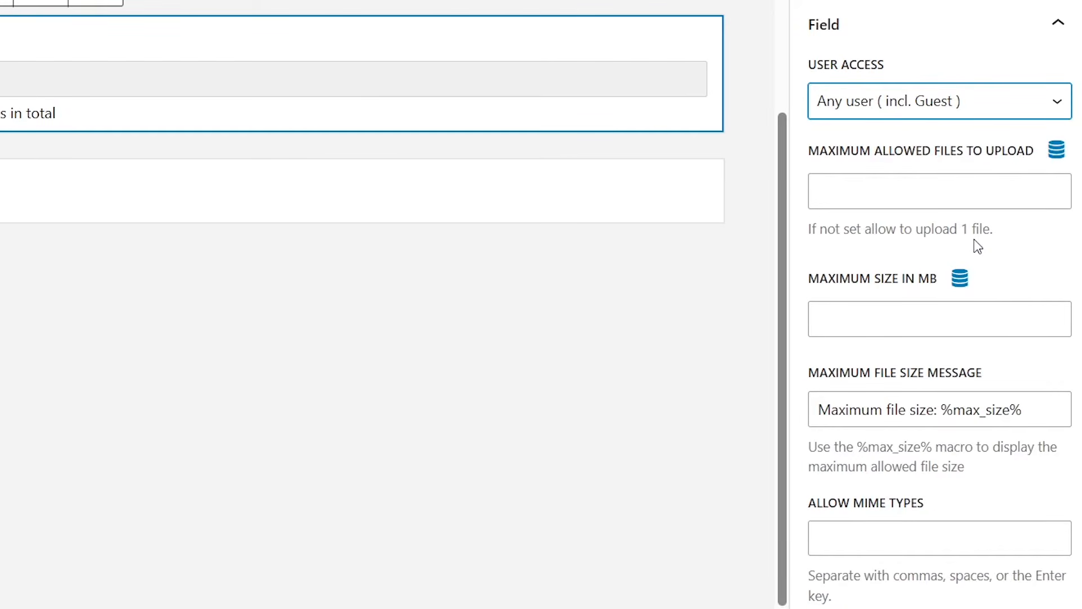
- Try Any registered user access with Insert attachment enabled, and review the field value formats and their JetEngine note
left_click(946, 106)
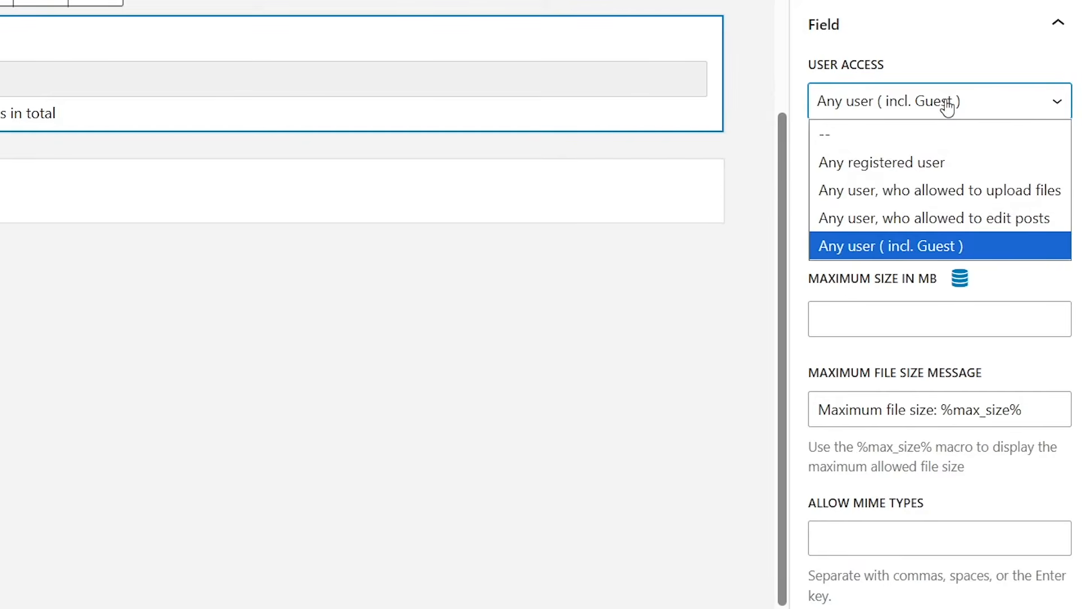
left_click(933, 162)
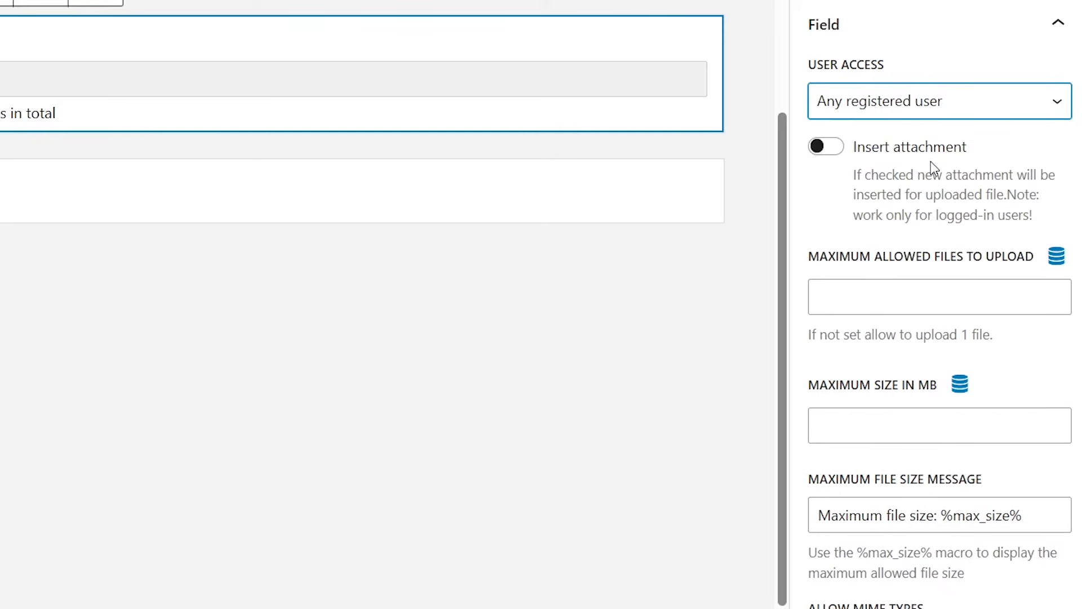
left_click(833, 150)
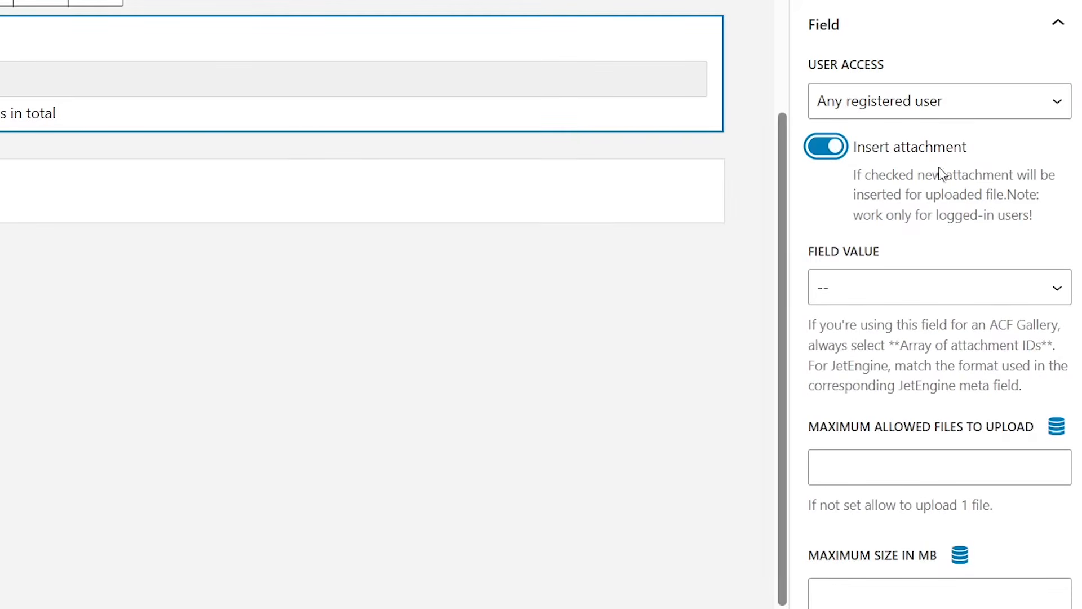
left_click(1050, 292)
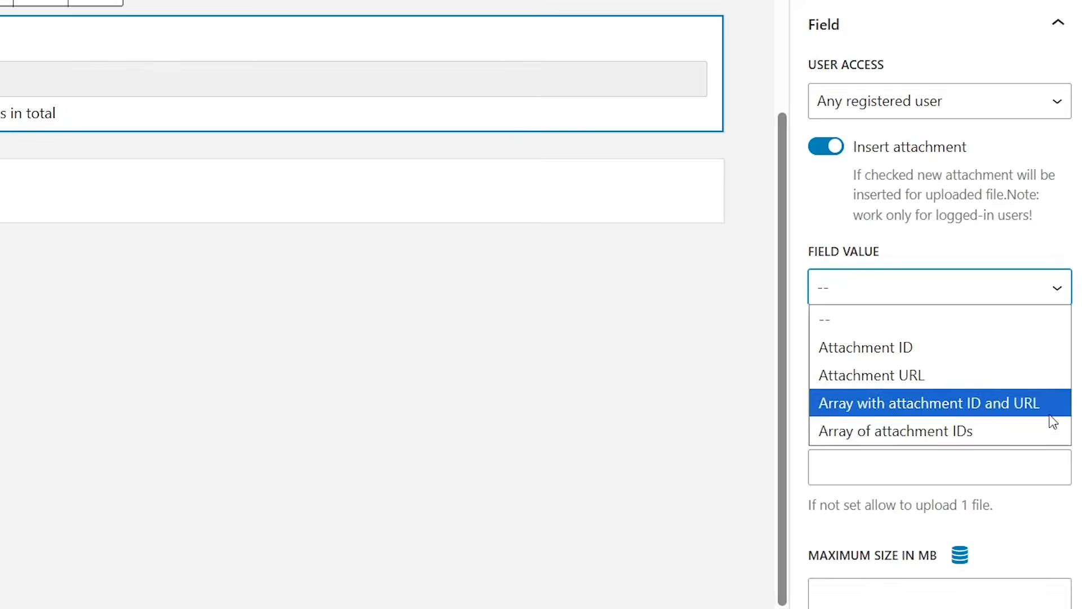
left_click(1041, 298)
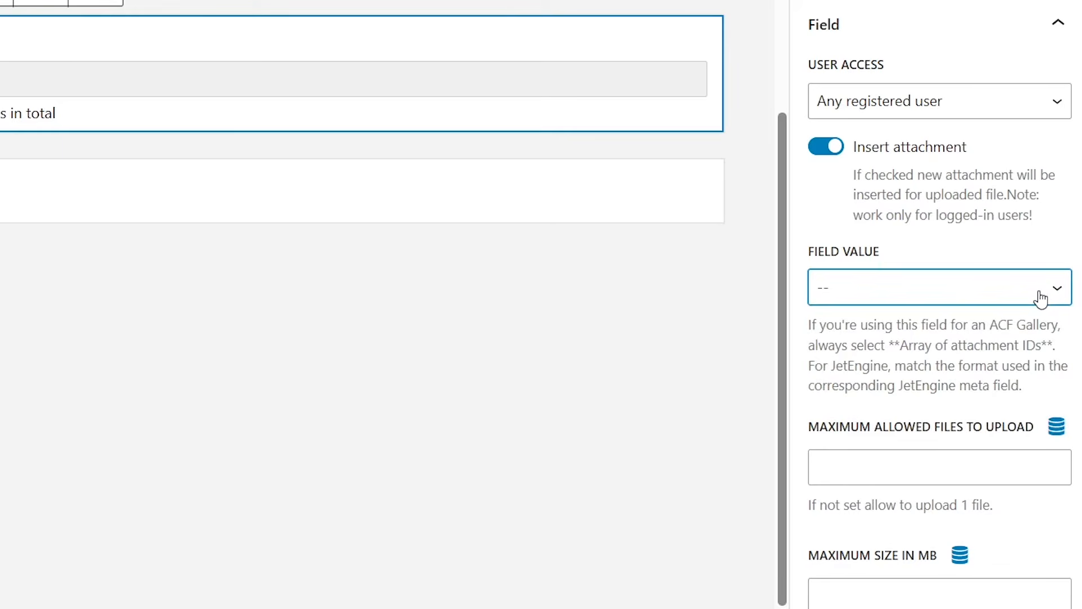
left_click_drag(1036, 388, 806, 327)
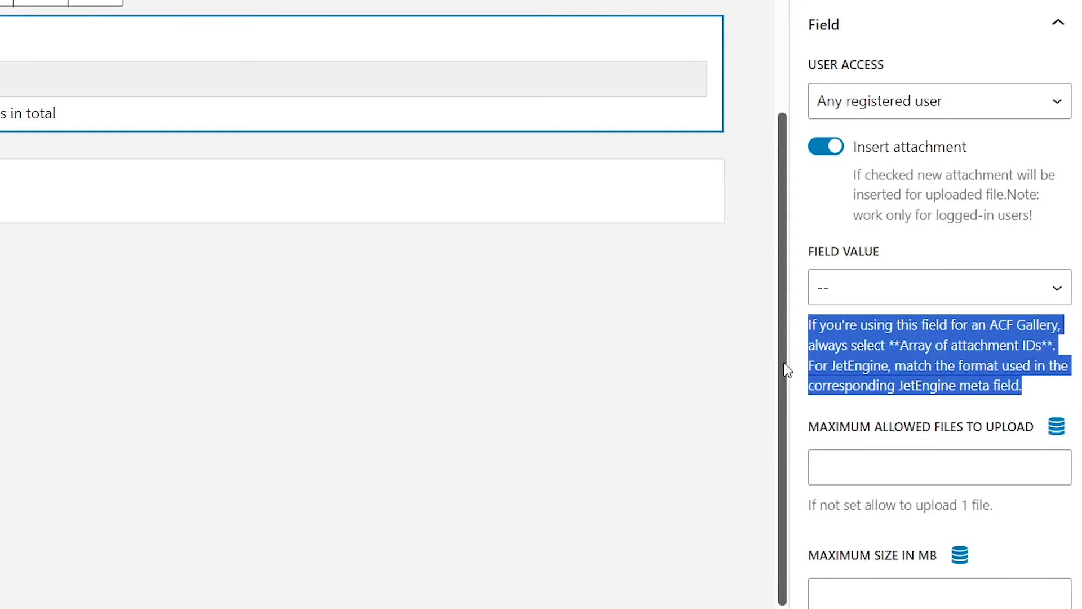
left_click(868, 292)
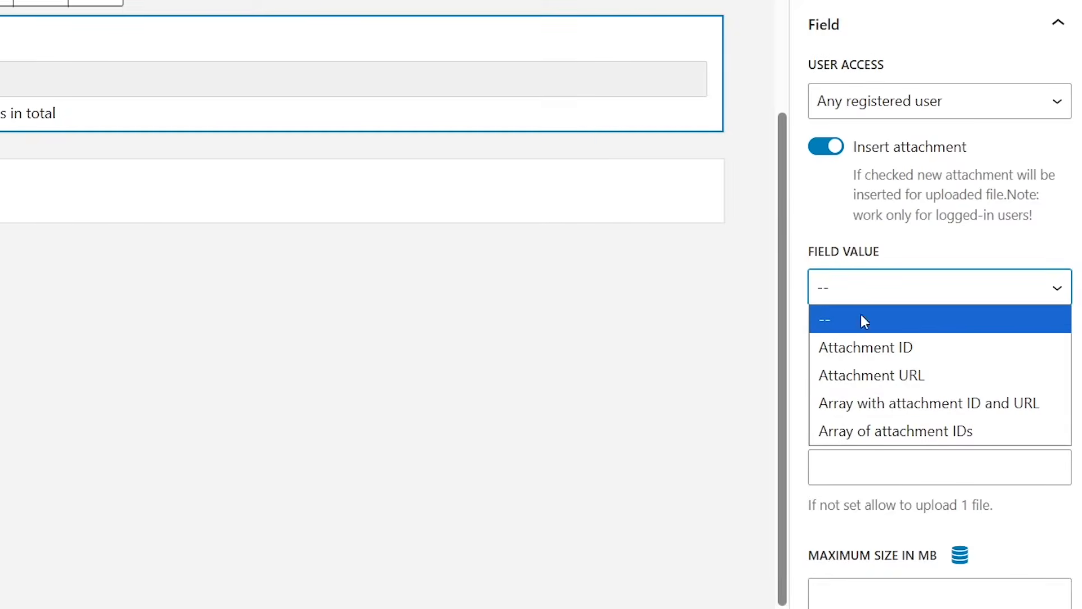
- Disable Insert attachment and return the media field's user access to Any user ( incl. Guest )
left_click(817, 150)
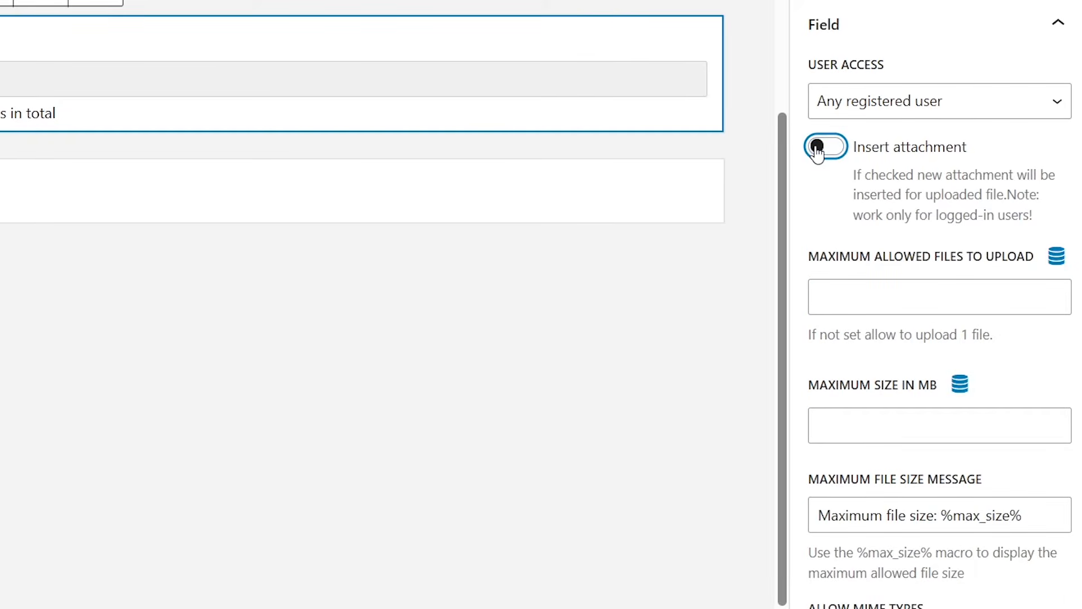
left_click(895, 107)
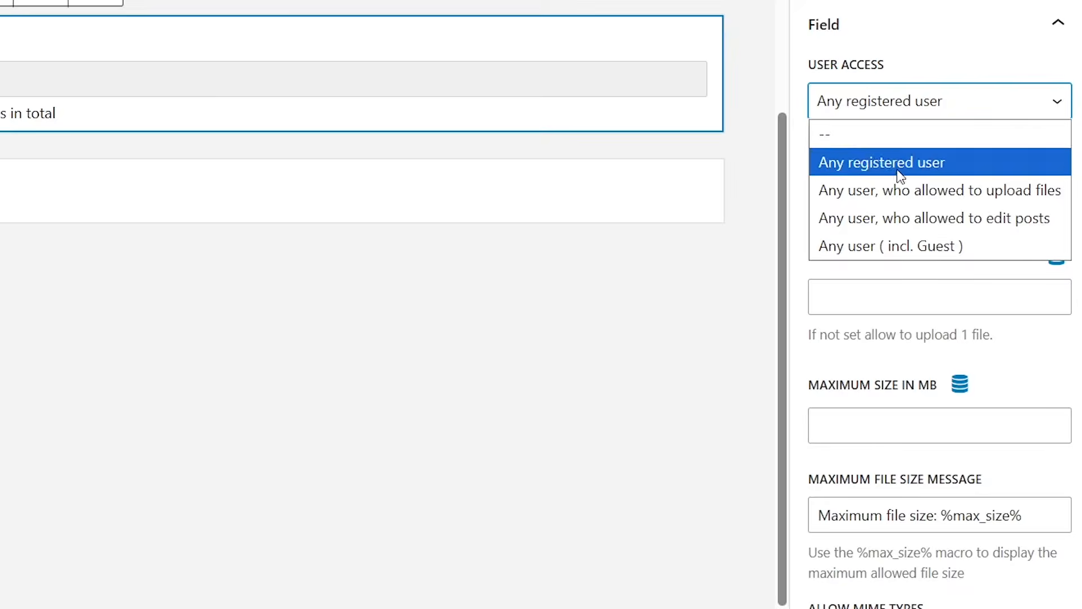
left_click(904, 246)
- Limit the Assignment Files field to 5 uploaded files and a maximum size of 50 MB
left_click(900, 186)
type("5")
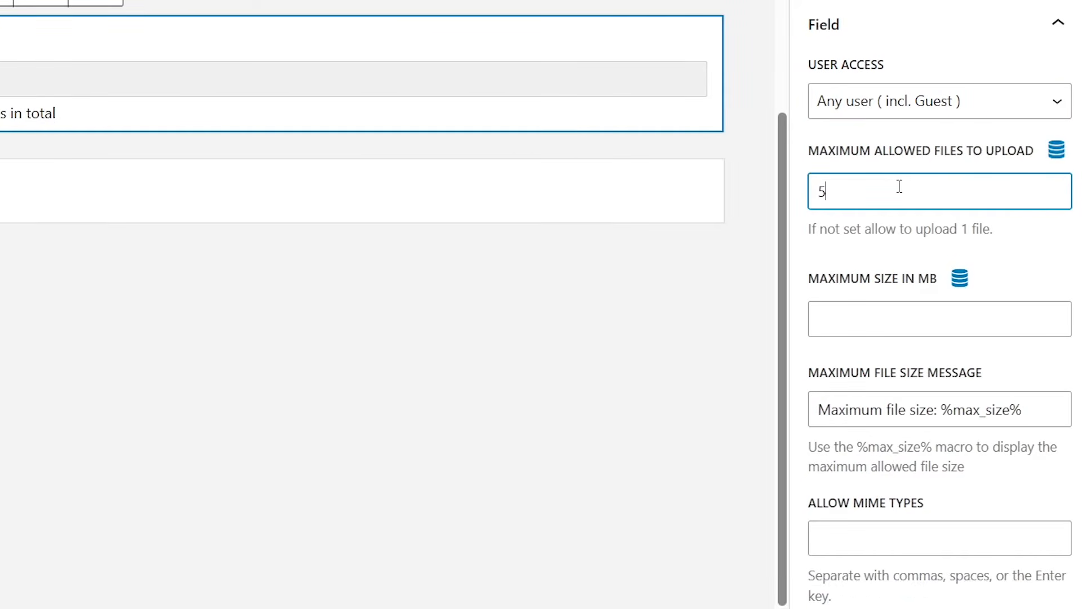
left_click_drag(1001, 229, 803, 223)
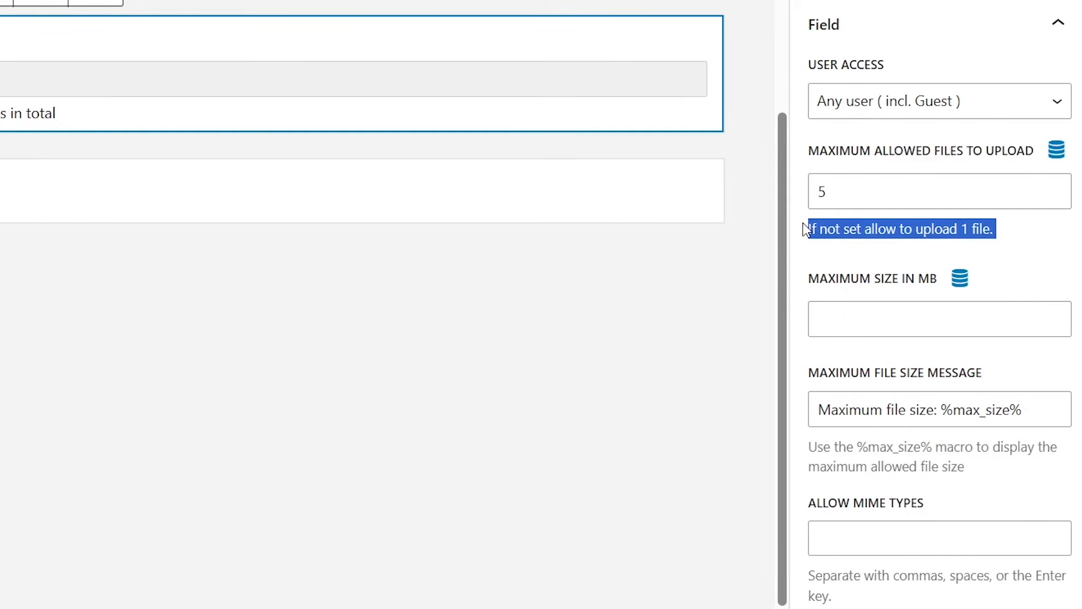
left_click(1047, 242)
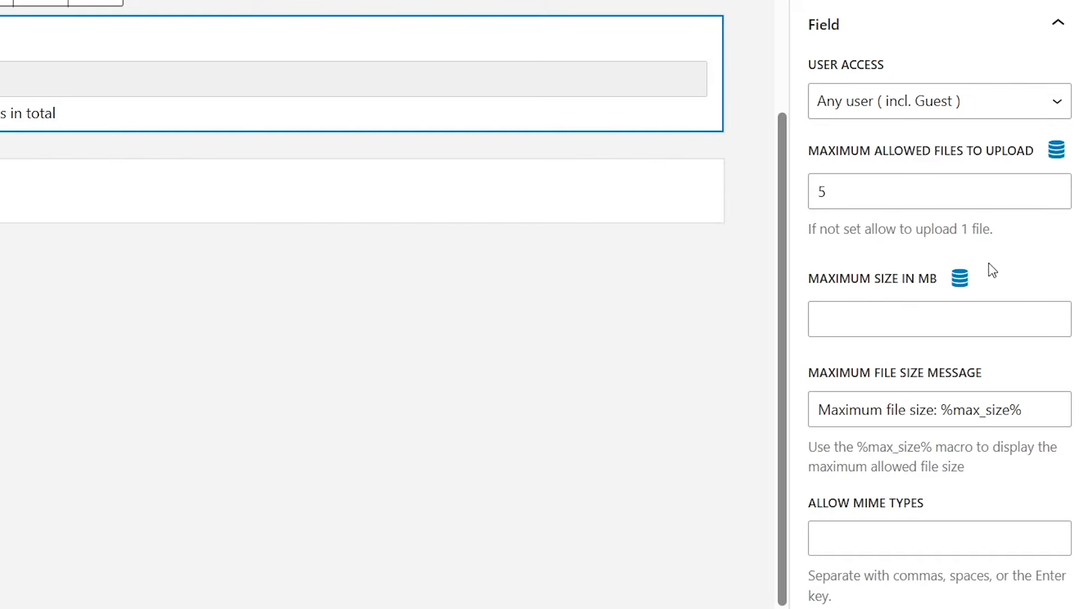
left_click(983, 315)
type("50")
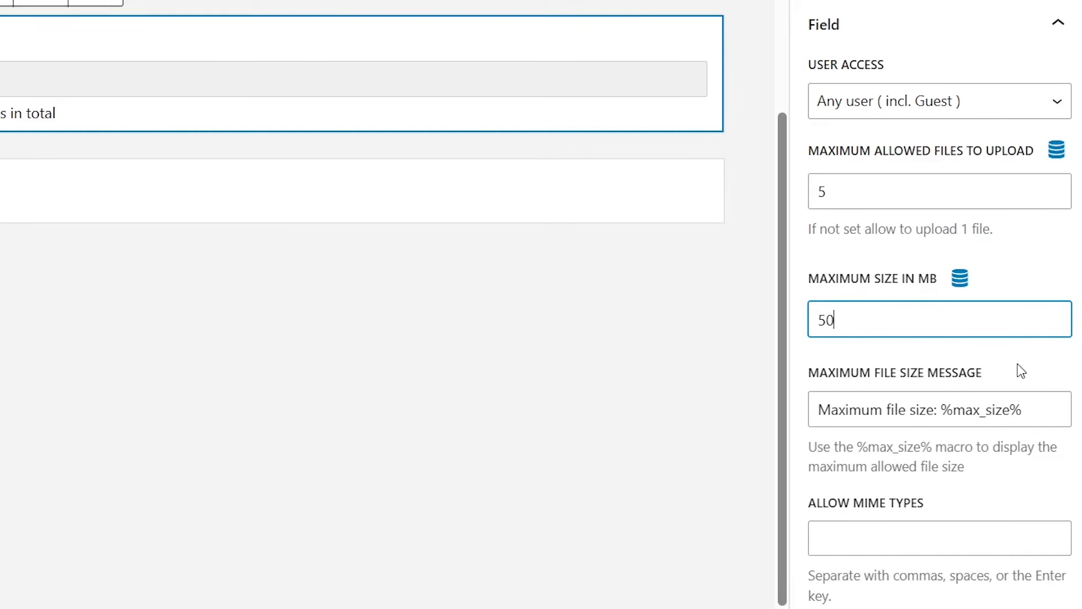
left_click_drag(1052, 411, 825, 422)
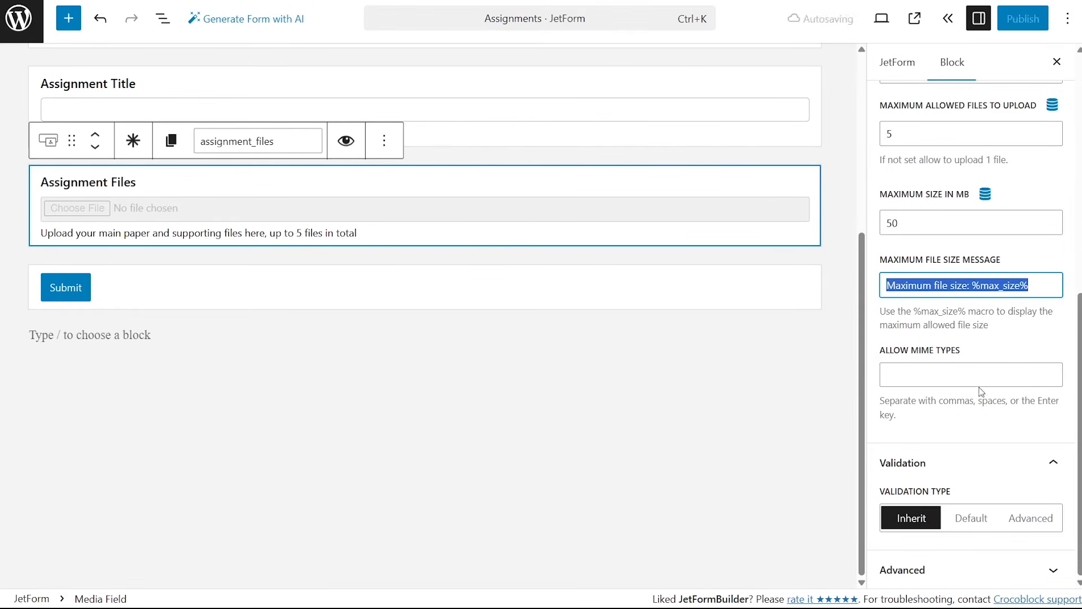
- Allow the MIME types pdf, image/jpeg and png for the Assignment Files field
left_click(971, 398)
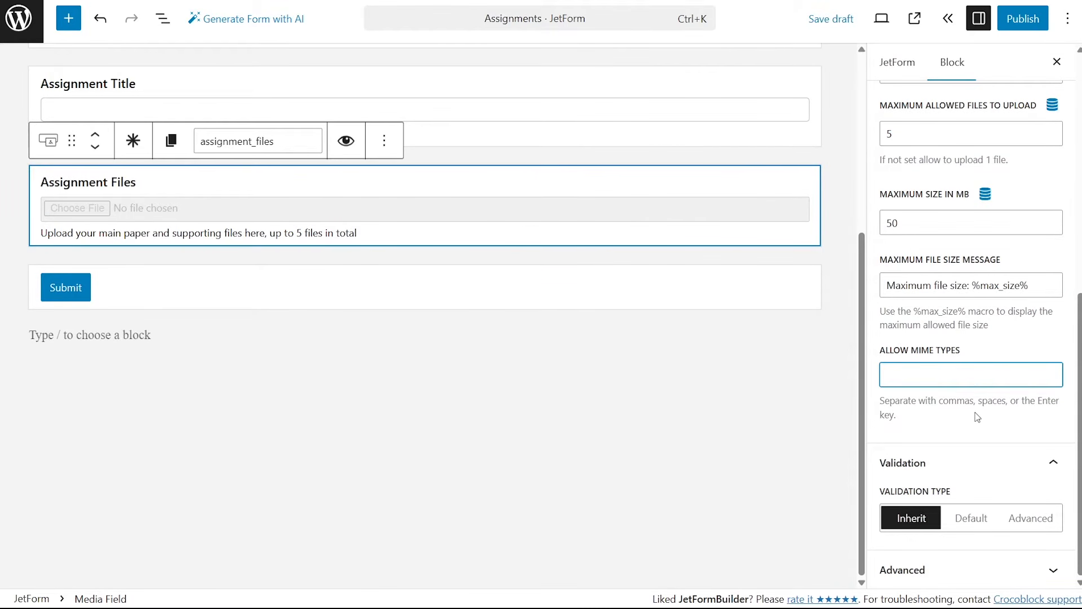
type("pdf")
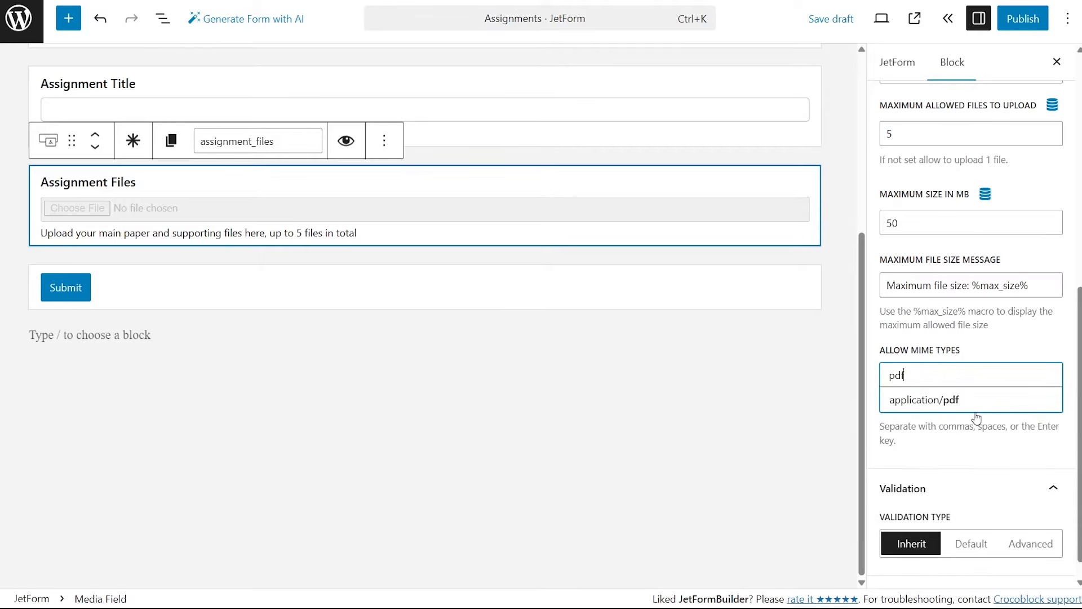
key("Return")
type("jp")
left_click(976, 417)
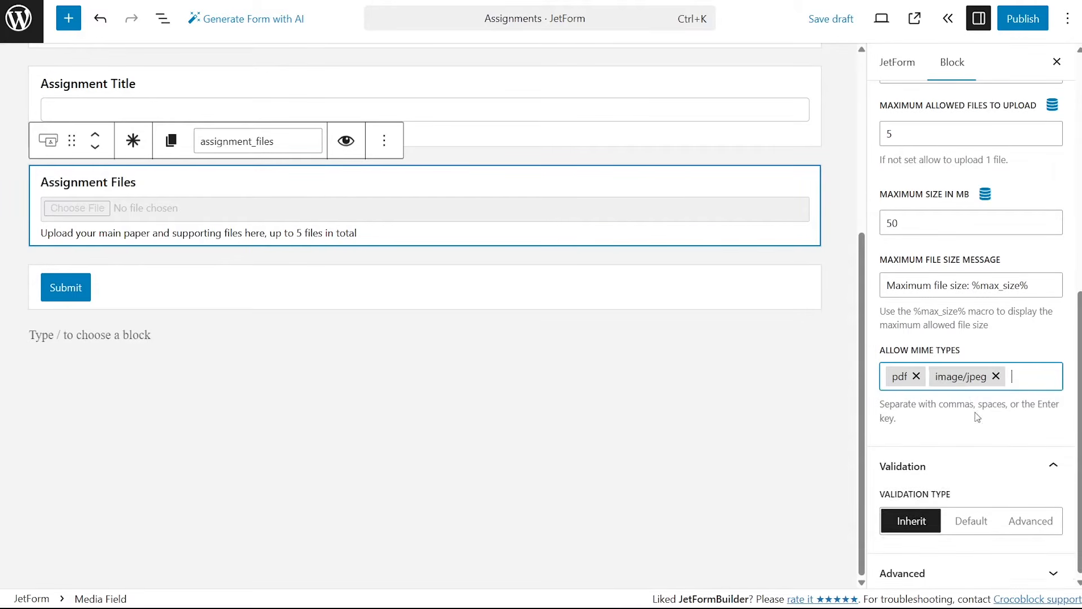
type("png")
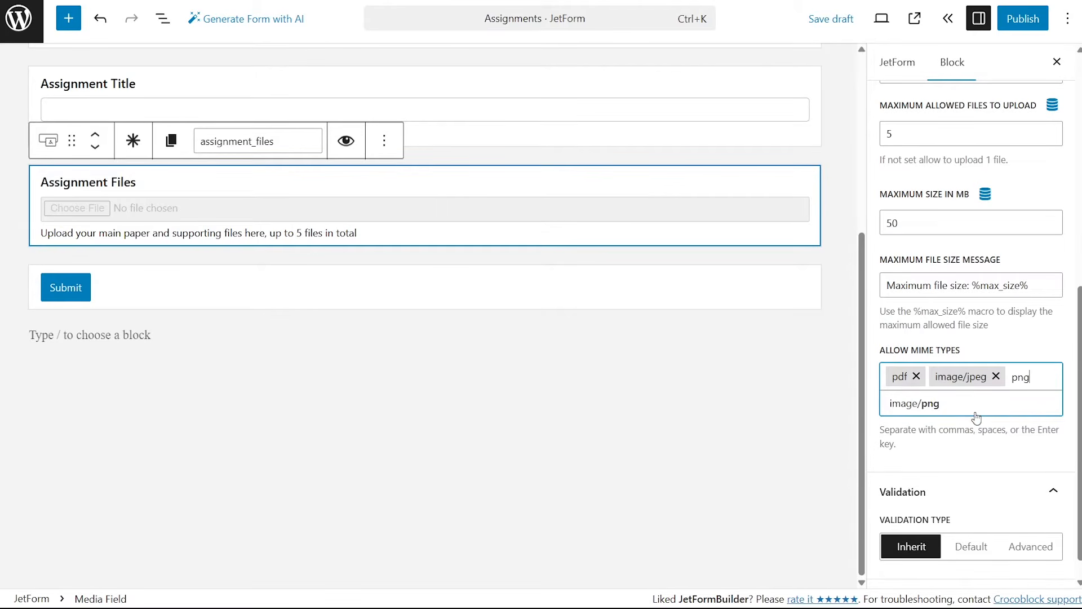
key("Return")
- Switch the media field's validation type to Advanced and review its files limit and file size limit messages
scroll(1009, 473, "down", 1)
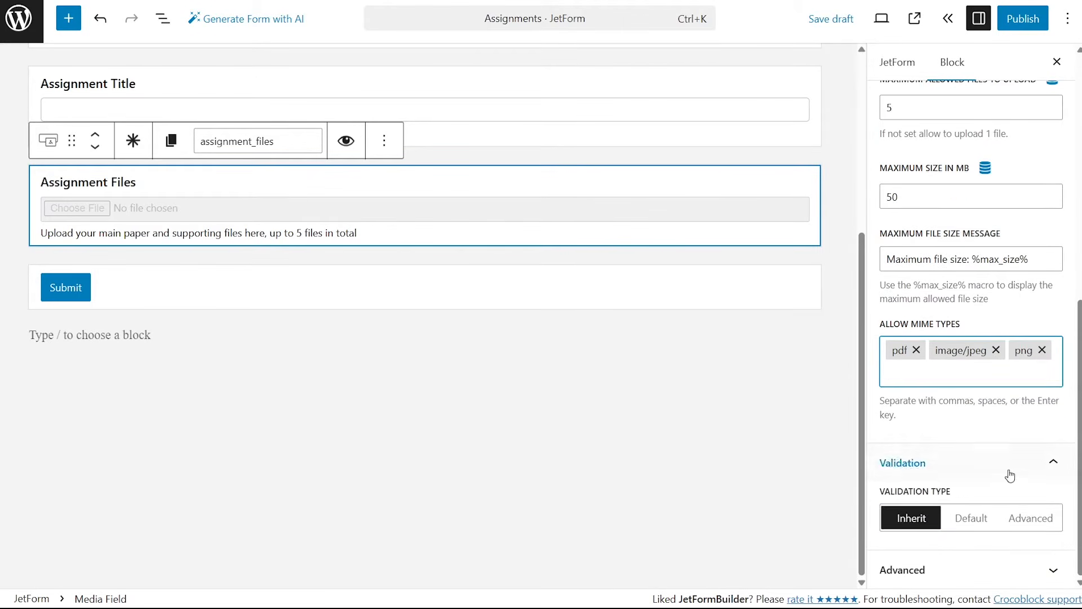
left_click(1033, 516)
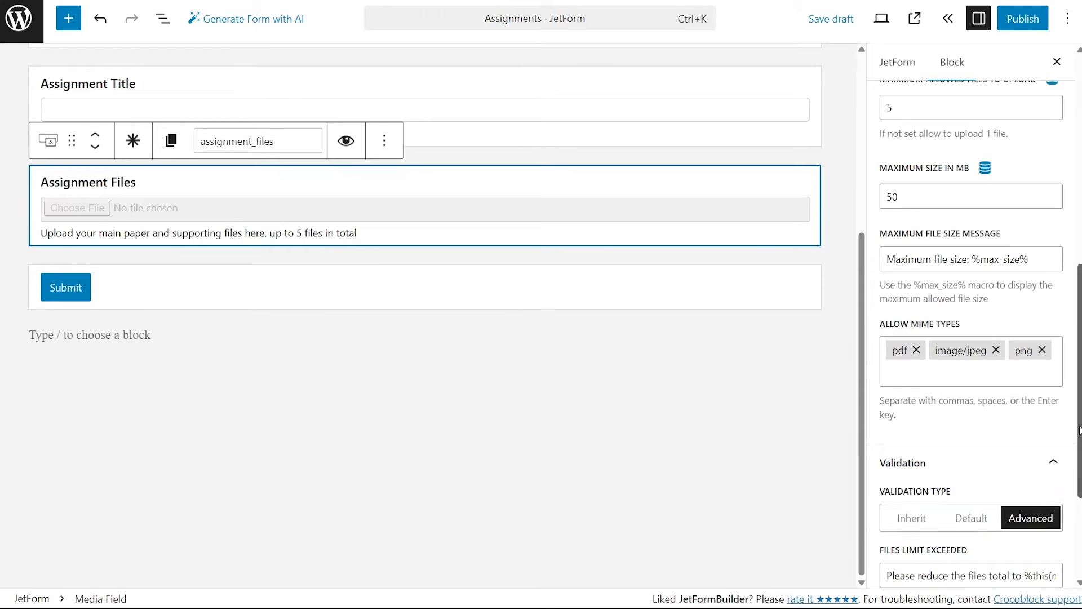
scroll(1059, 481, "down", 4)
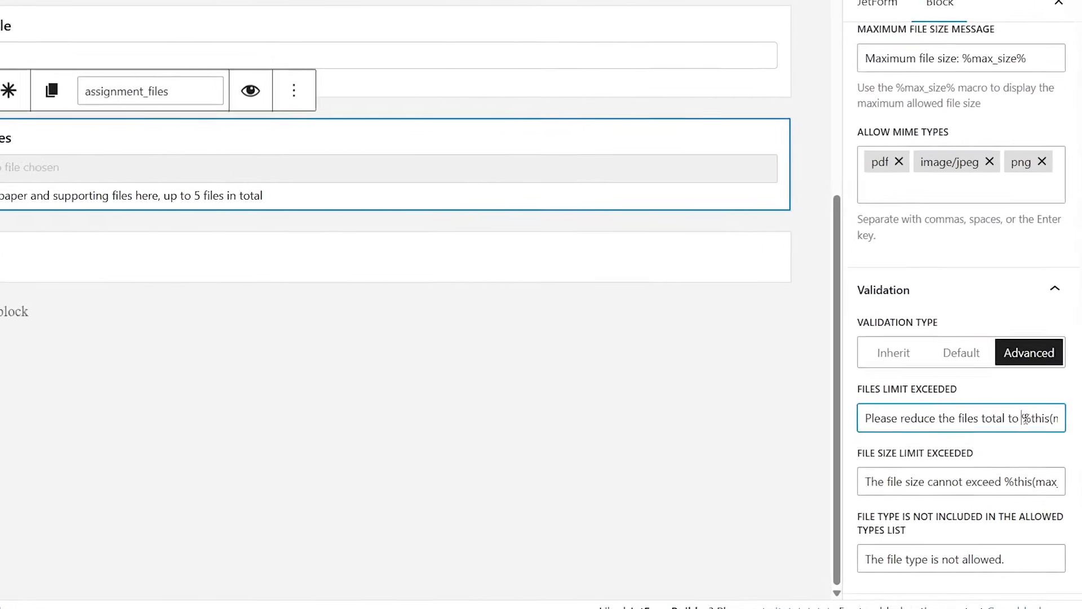
left_click_drag(1027, 428, 1060, 429)
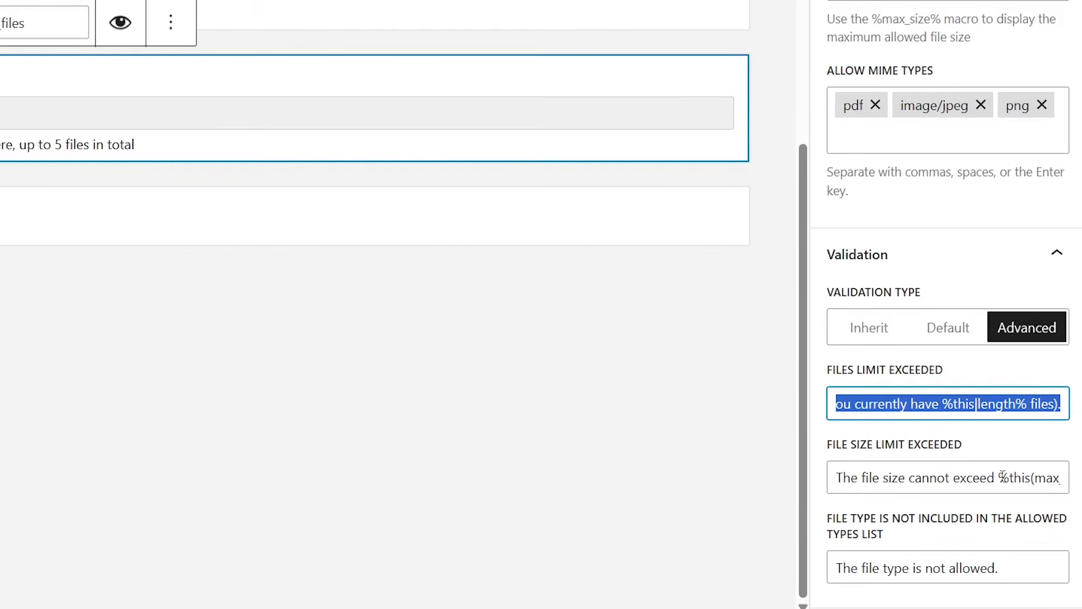
left_click_drag(999, 478, 1072, 488)
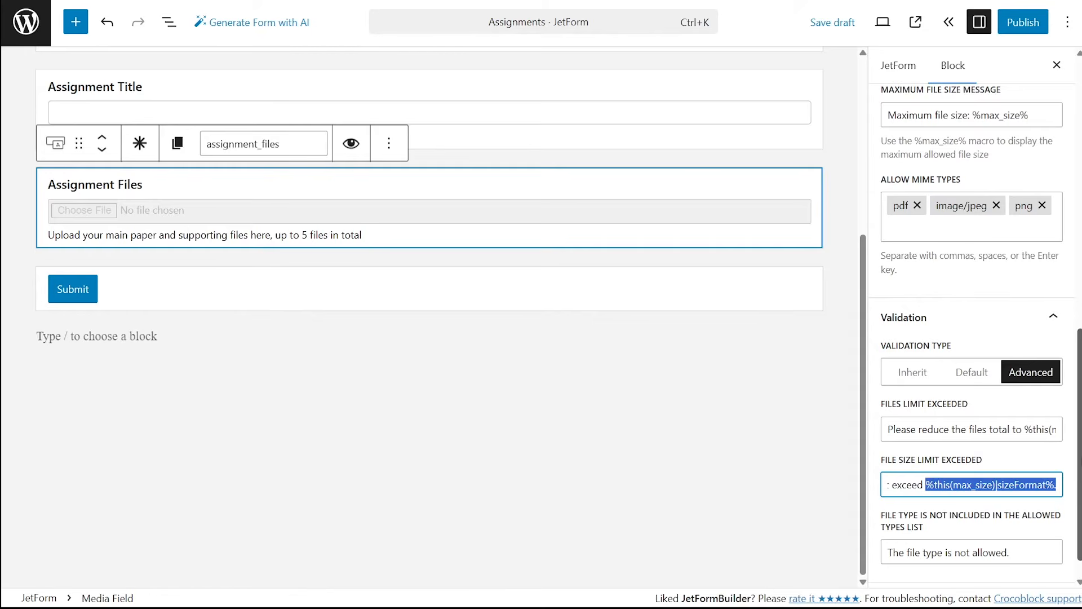
left_click(1068, 505)
scroll(1069, 505, "down", 1)
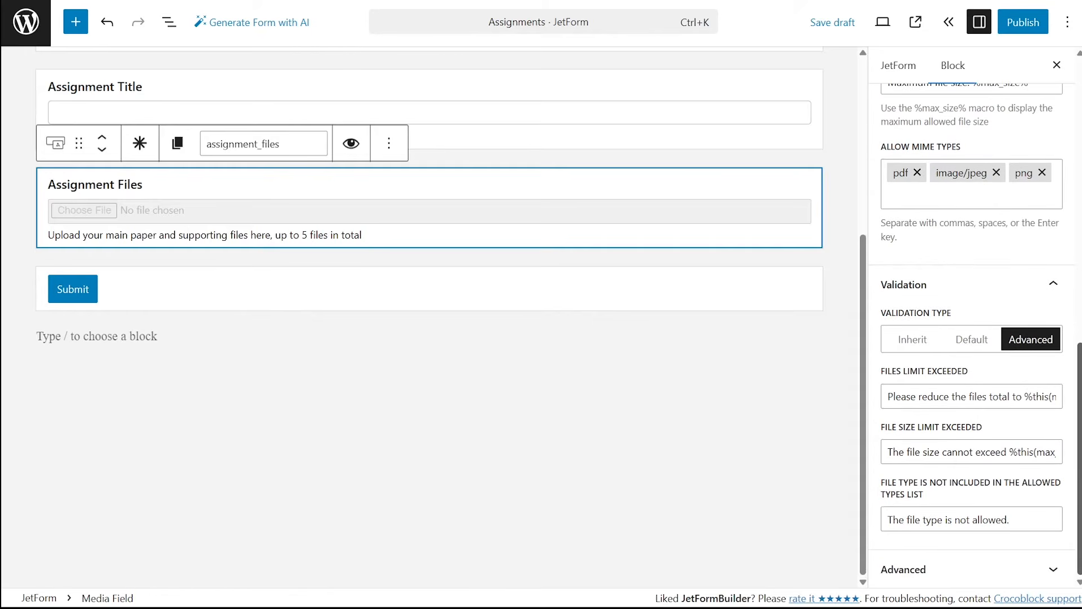
- Examine the Assignment Files field's advanced settings, including the field visibility options and CSS class name
left_click(1054, 570)
left_click_drag(1079, 500, 1080, 567)
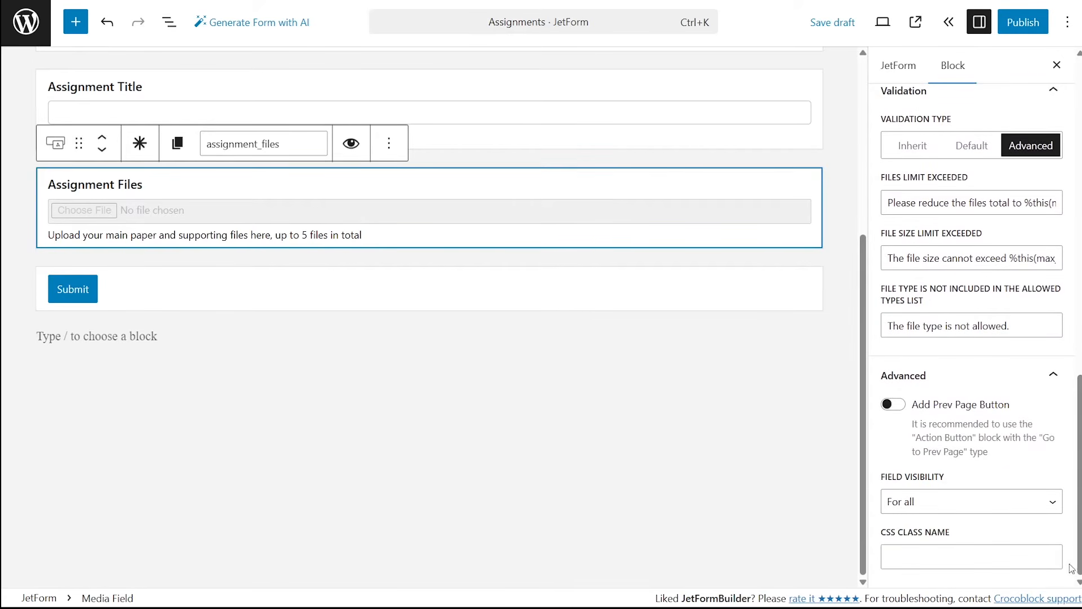
left_click(1012, 507)
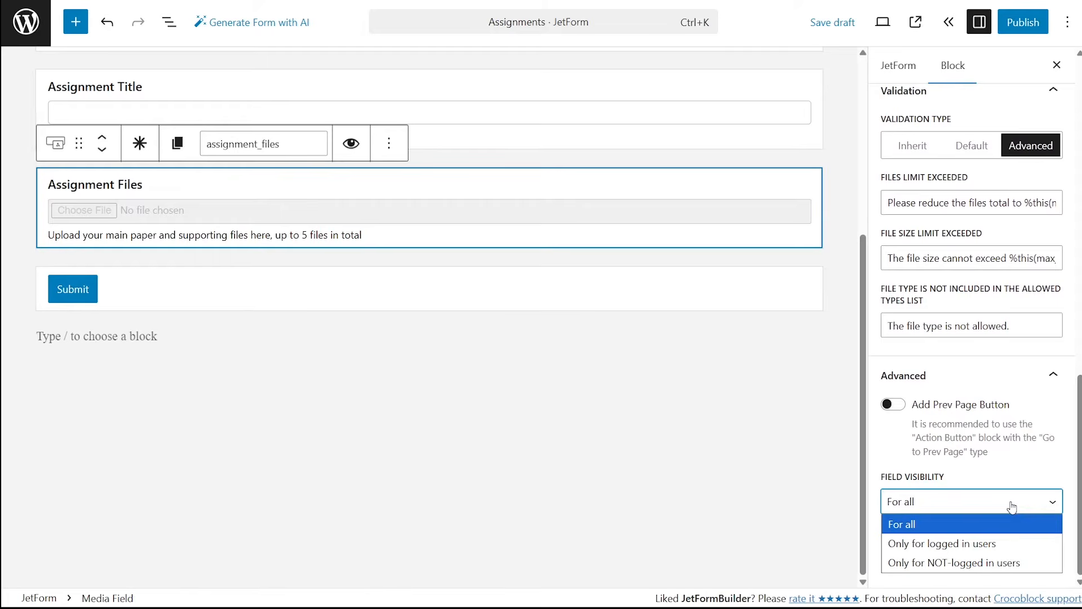
left_click(1012, 508)
left_click(1008, 560)
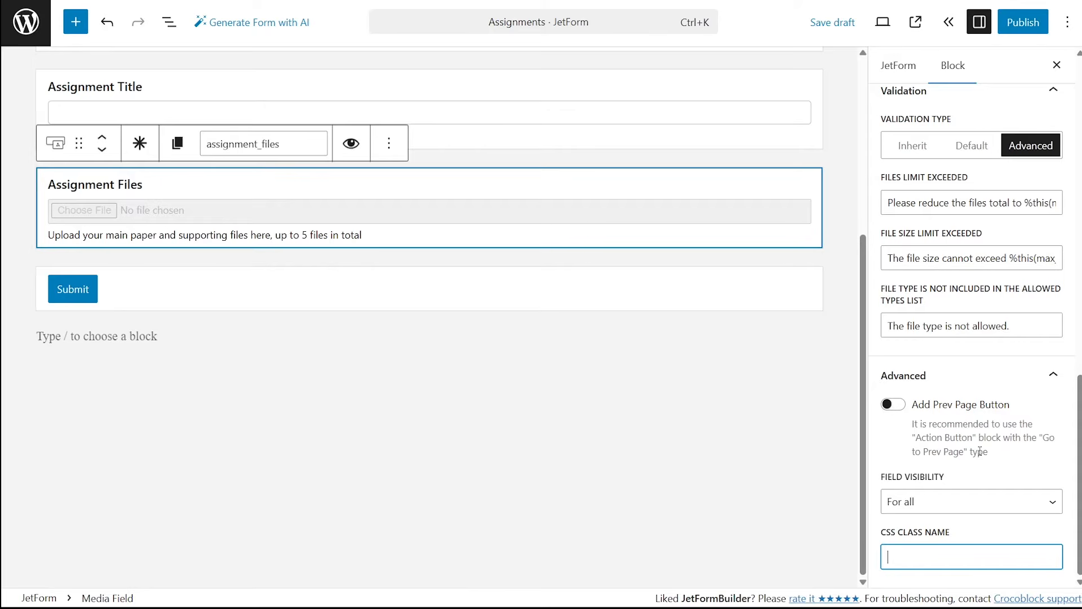
- Add a Save Form Record post-submit action that keeps form records that have not passed spam or captcha protection
left_click(766, 295)
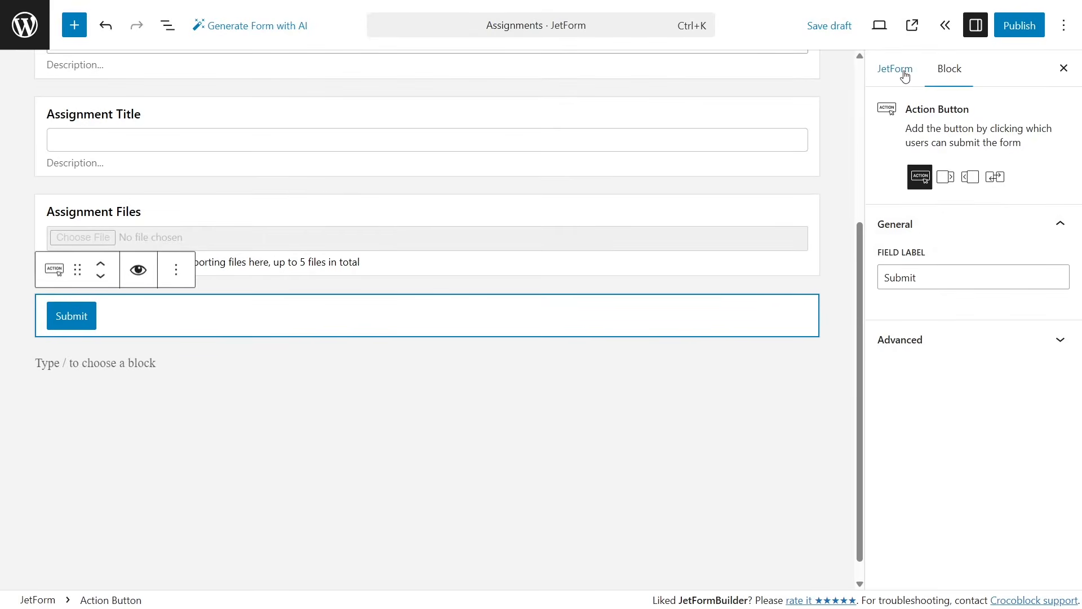
left_click(907, 71)
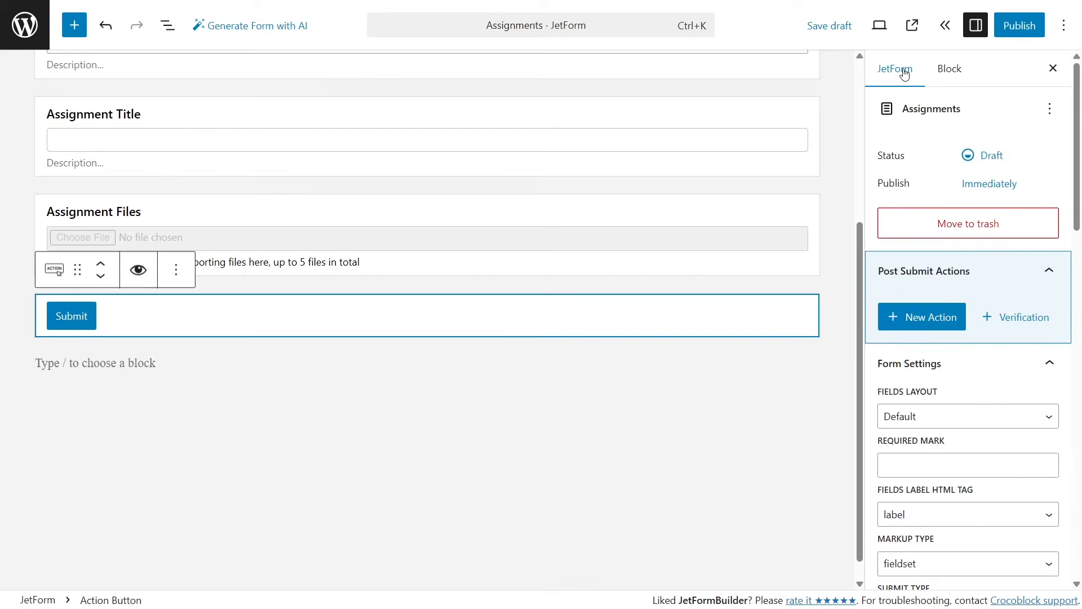
left_click(925, 331)
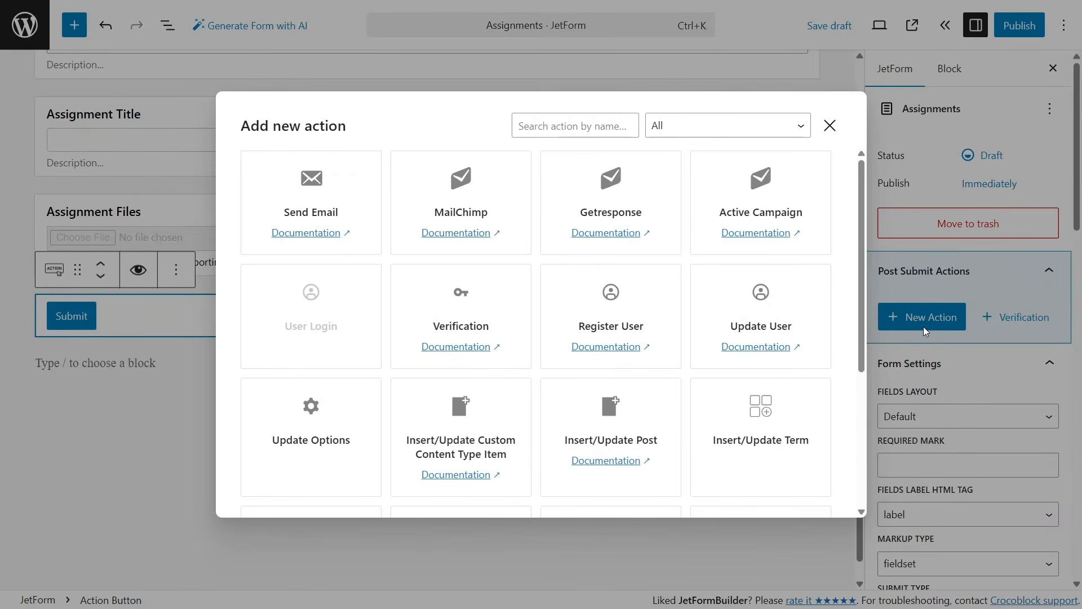
scroll(749, 363, "down", 4)
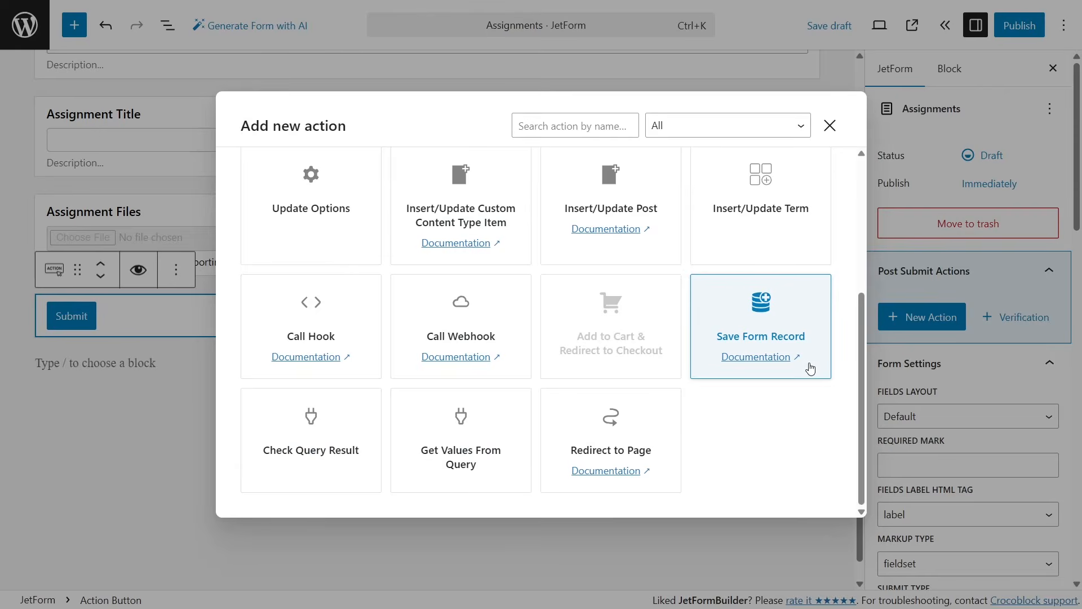
left_click(810, 370)
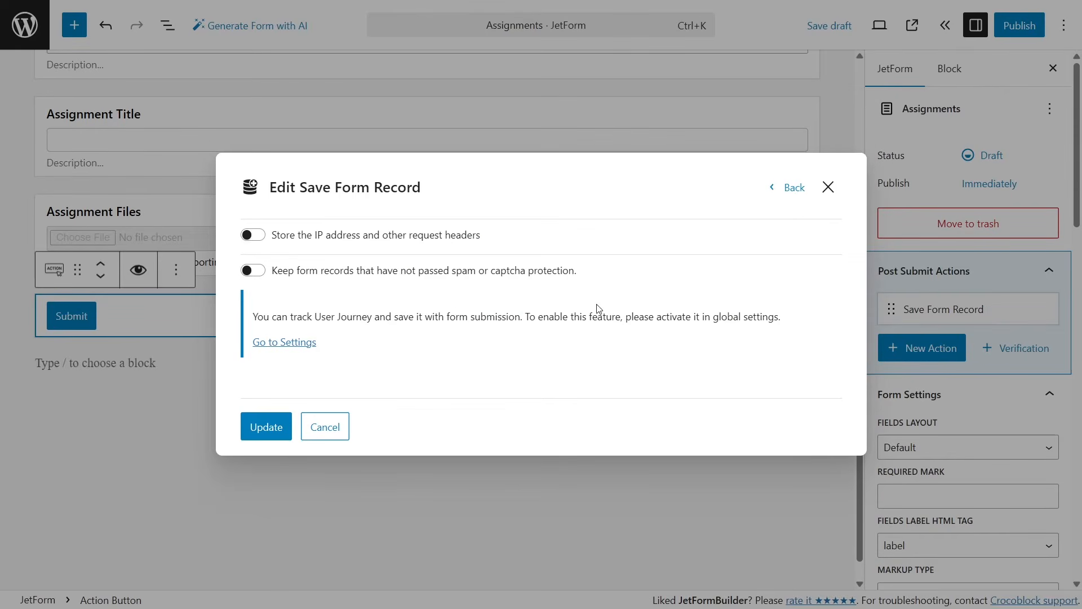
left_click(257, 270)
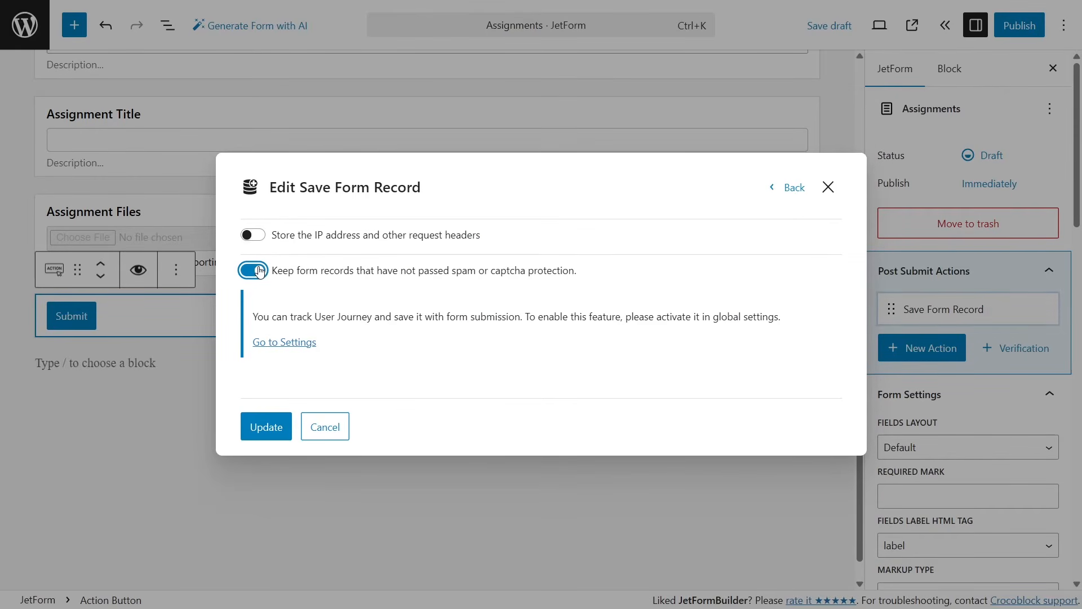
left_click(263, 424)
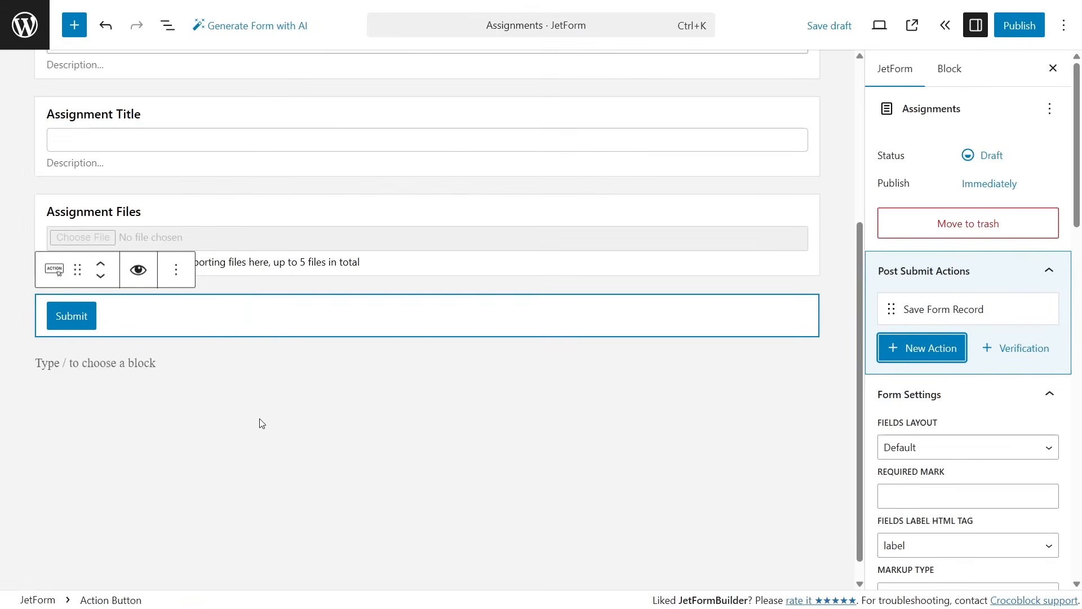
- Add an Insert/Update Post action with post type Student's Assignments and post status Published
left_click(885, 353)
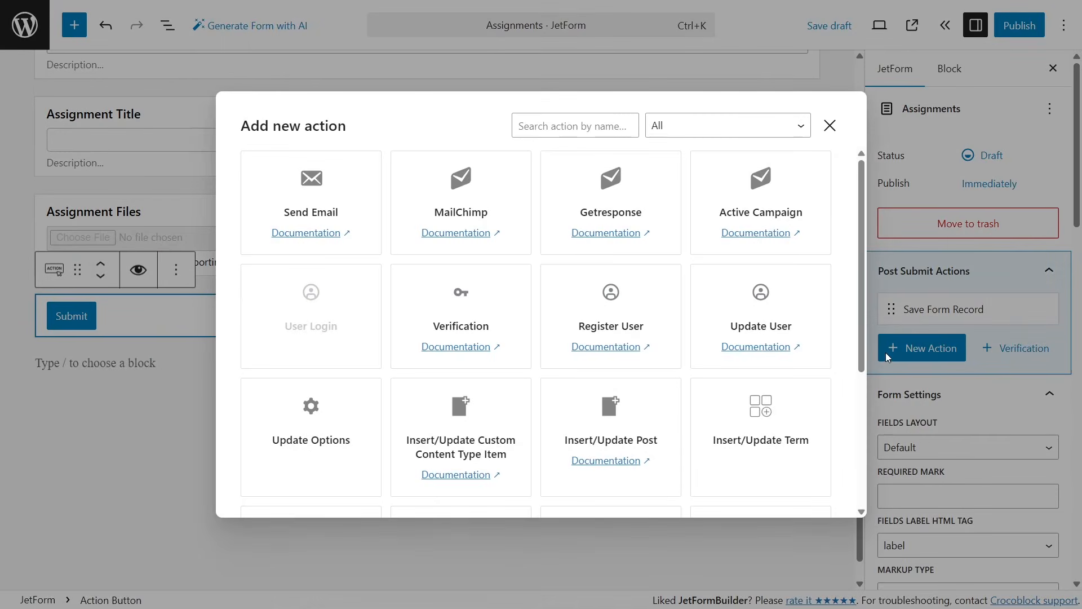
left_click(654, 428)
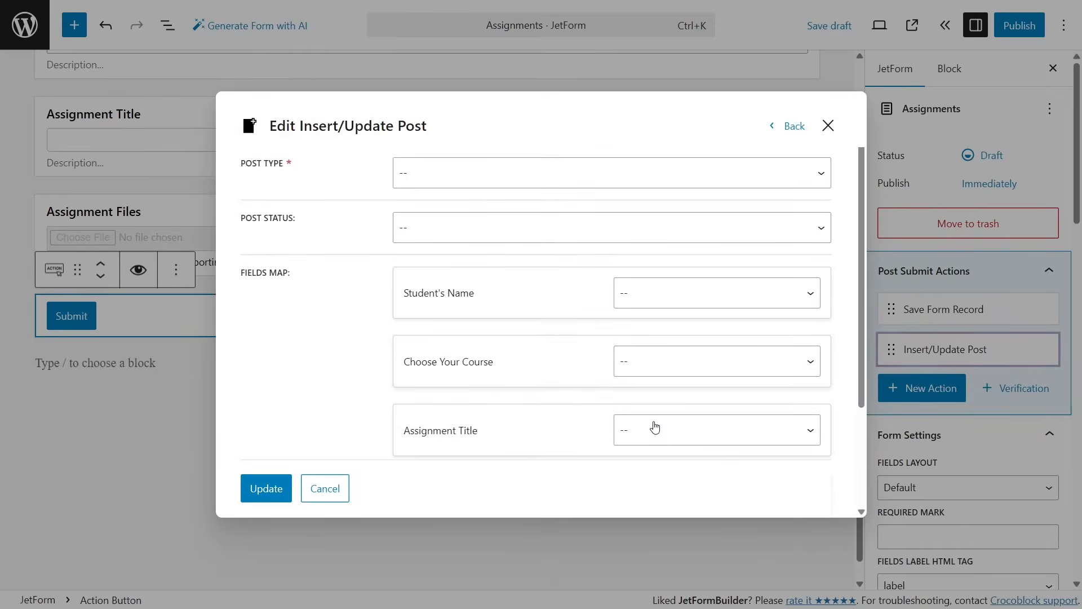
left_click(599, 176)
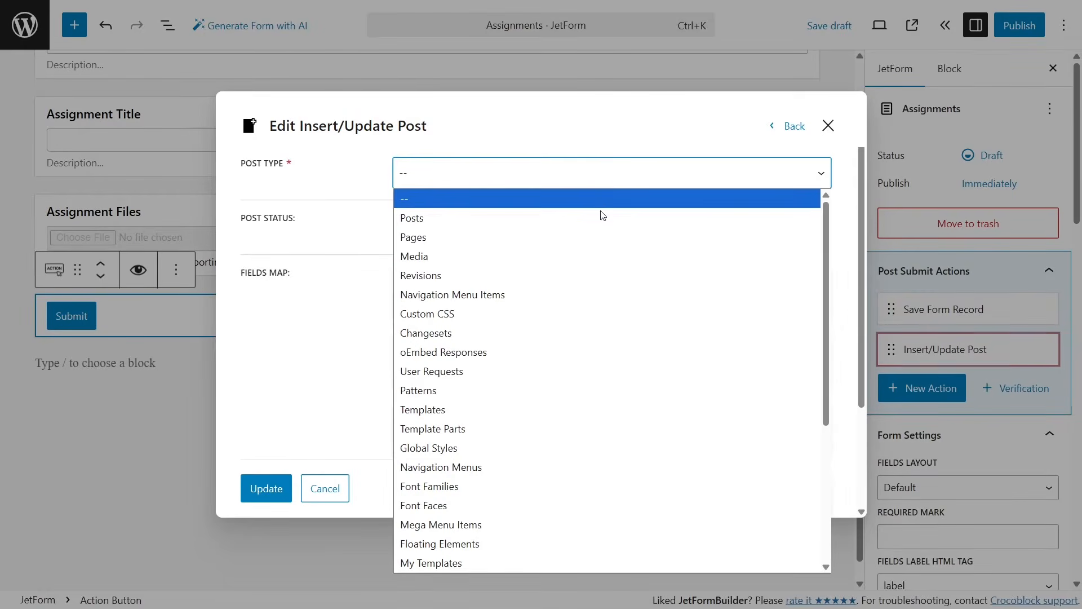
scroll(609, 314, "down", 4)
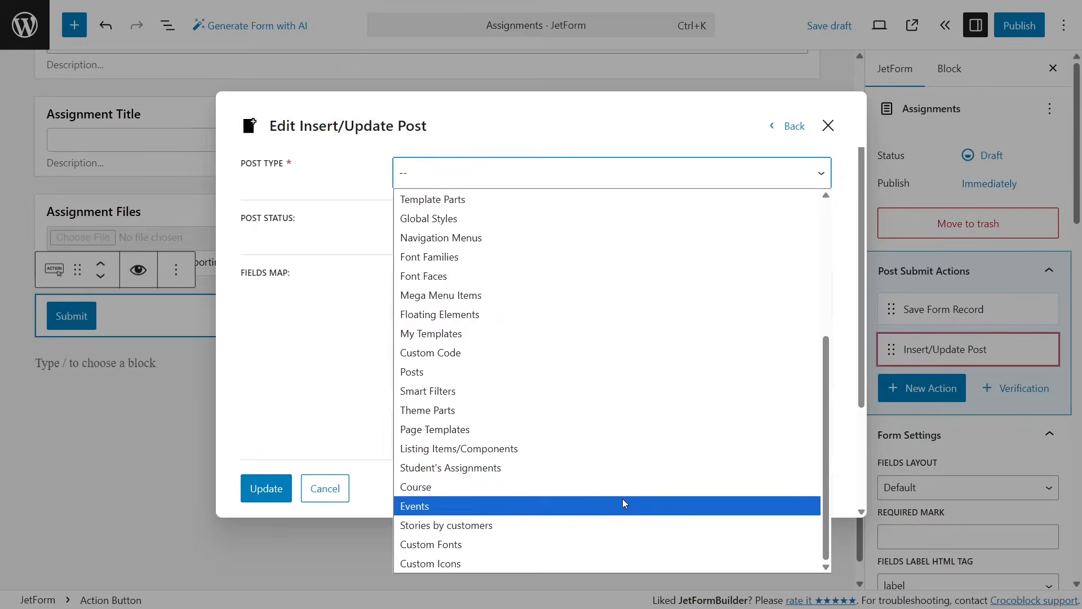
left_click(614, 472)
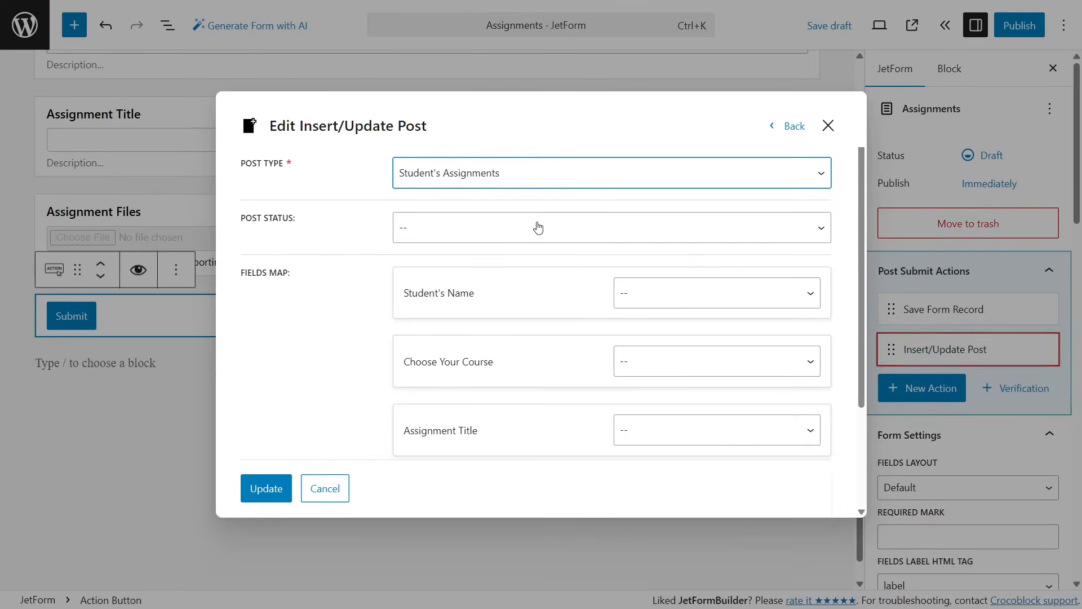
left_click(539, 227)
left_click(531, 328)
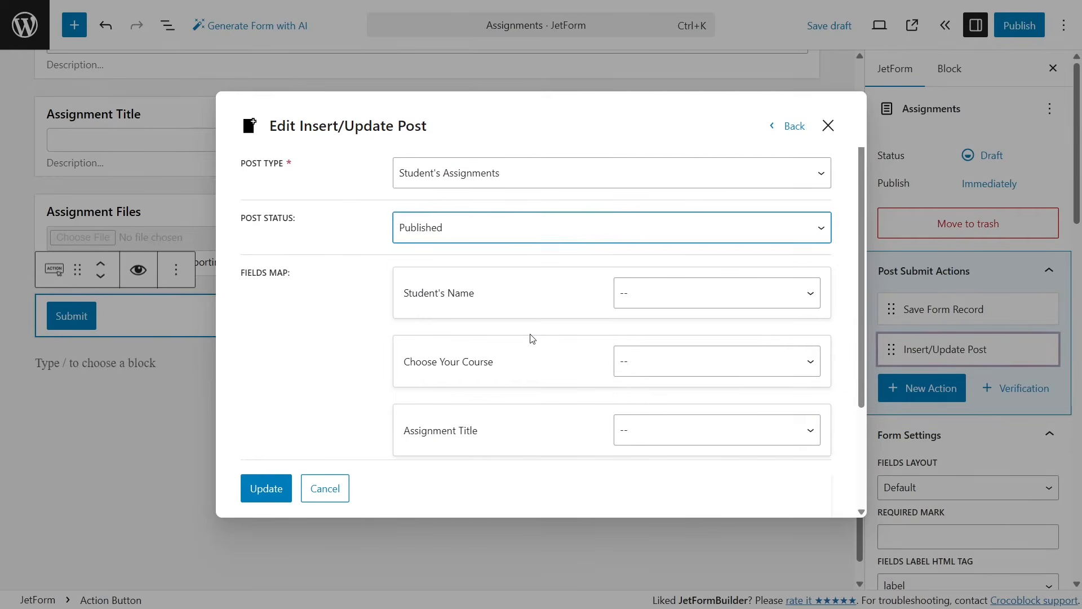
- Map the Student's Name form field to Post Meta students_name, copying the ID from the JetEngine post type's meta fields
left_click(697, 303)
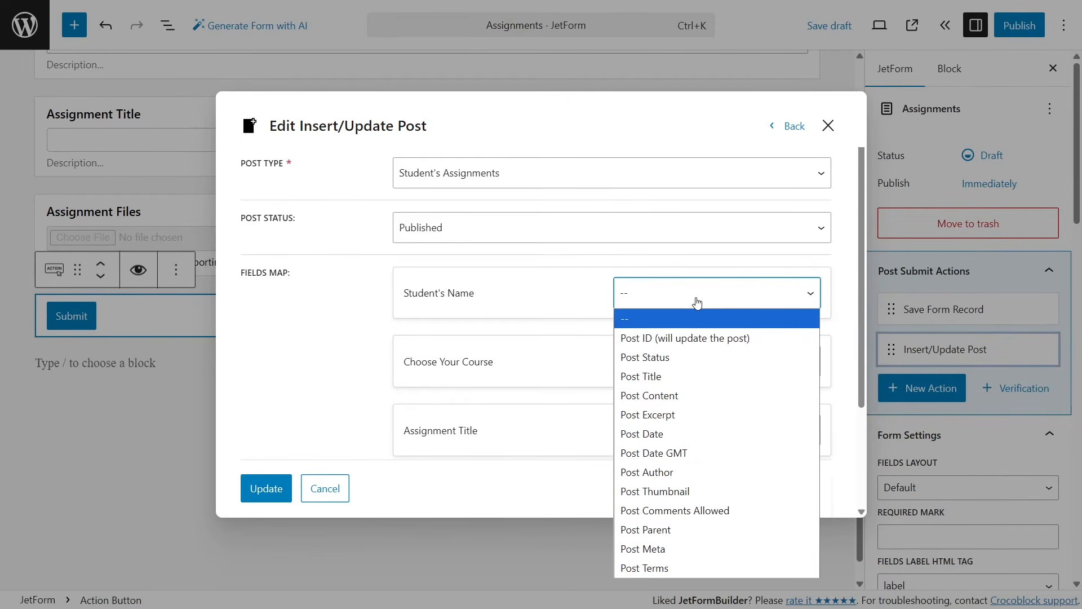
left_click(701, 548)
left_click(672, 330)
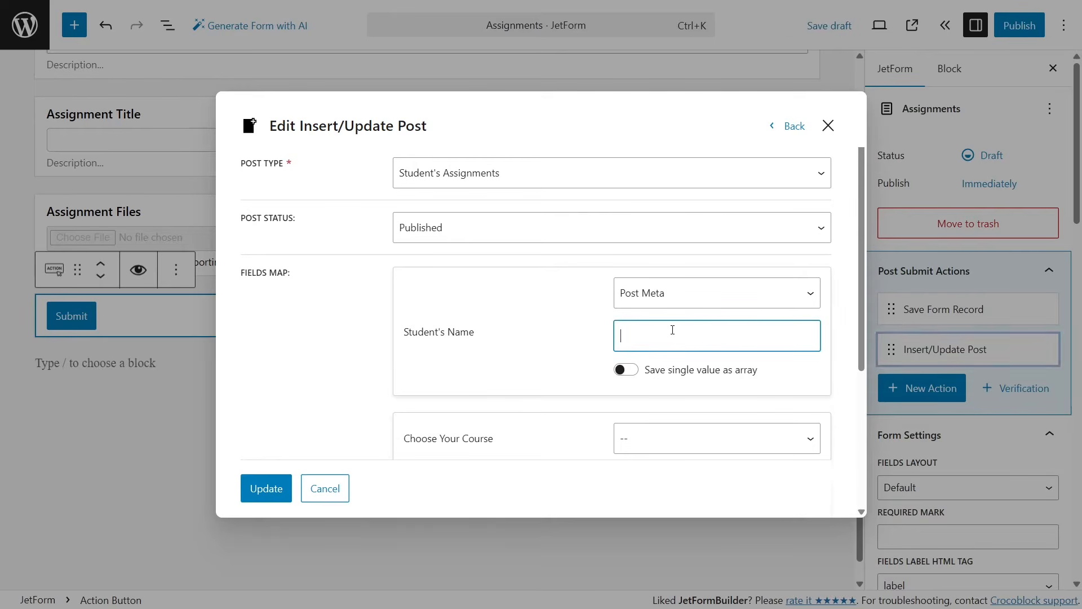
key("ctrl+Tab")
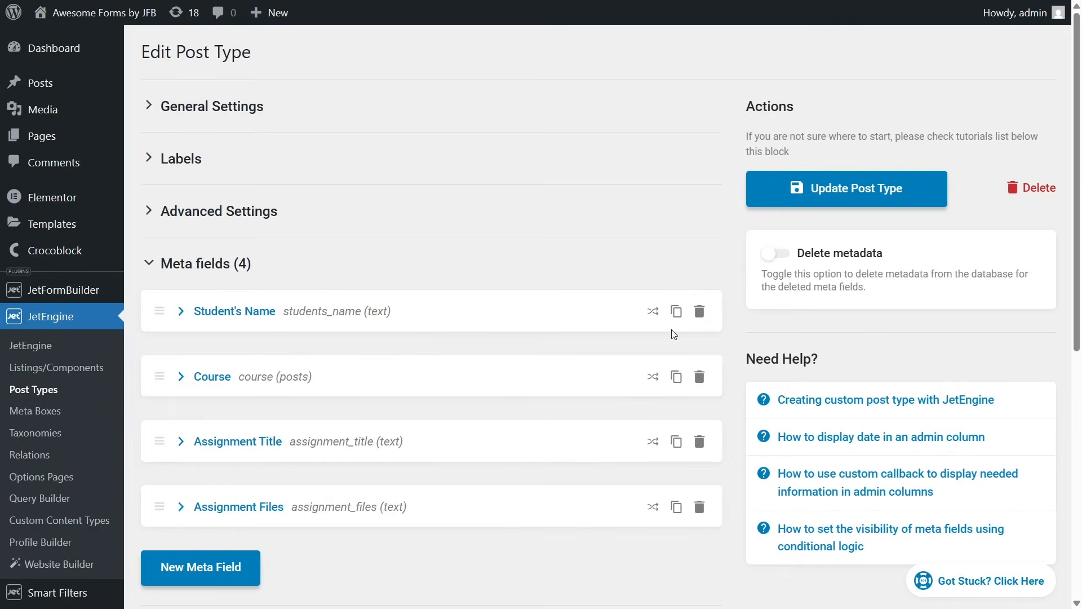
left_click(373, 316)
double_click(479, 423)
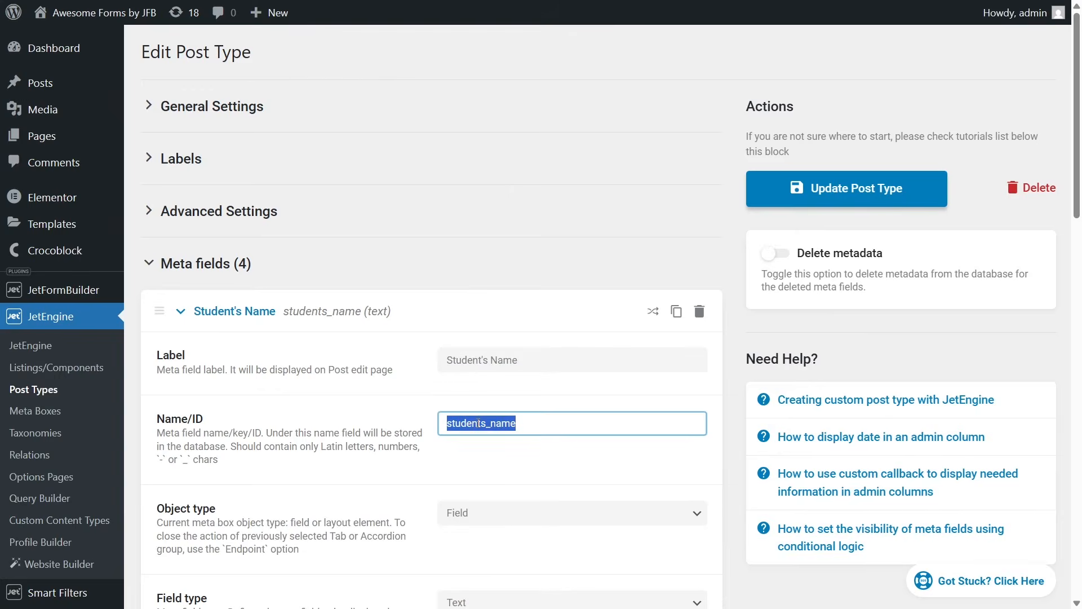
key("ctrl+c")
key("ctrl+Tab")
key("ctrl+v")
- Map the Choose Your Course form field to Post Meta course, copying the ID from the JetEngine Course meta field
scroll(577, 442, "down", 3)
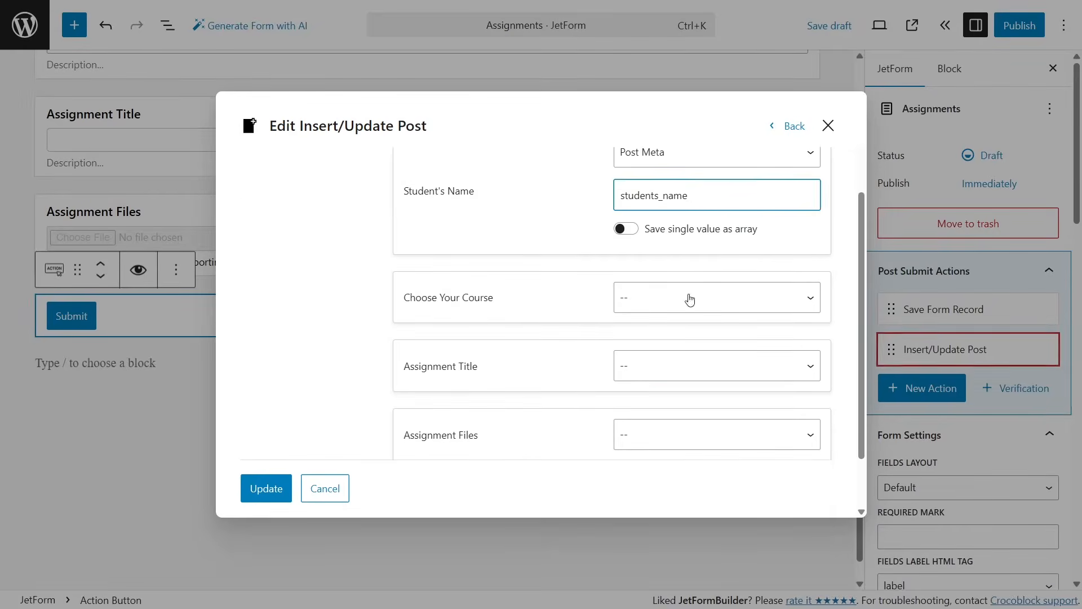
left_click(689, 298)
left_click(686, 558)
left_click(641, 334)
key("ctrl+Tab")
left_click(254, 311)
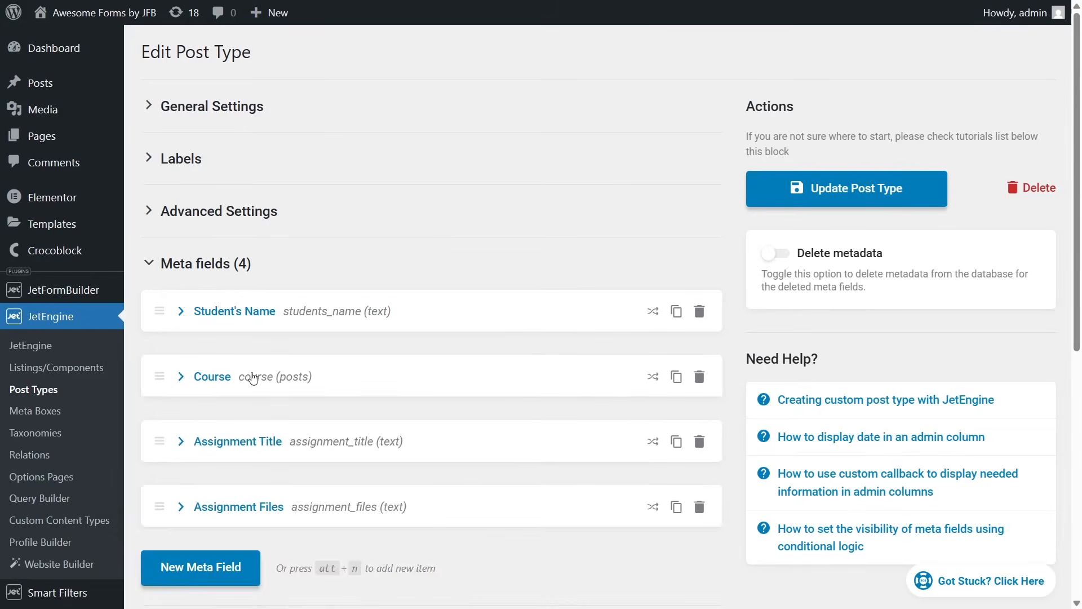
left_click(252, 377)
left_click_drag(489, 490, 430, 491)
key("ctrl+c")
key("ctrl+Tab")
key("ctrl+v")
- Map the Assignment Title form field to Post Meta assignment_title, copying the ID from the matching JetEngine meta field
scroll(544, 370, "down", 4)
left_click(718, 357)
left_click(640, 548)
left_click(677, 334)
key("ctrl+Tab")
left_click(220, 376)
left_click(246, 442)
left_click_drag(521, 552, 413, 551)
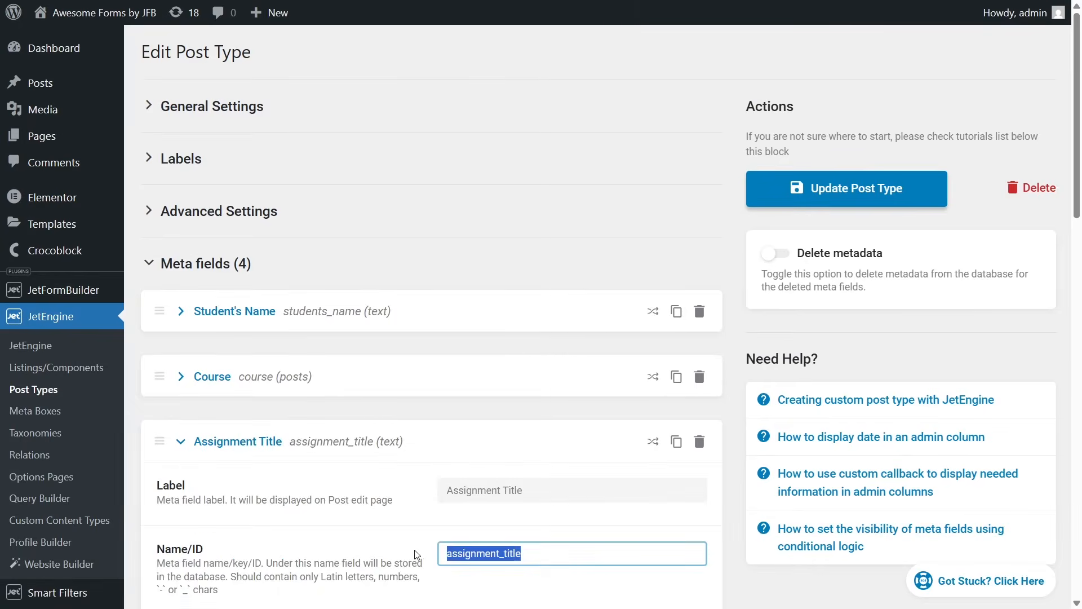
key("ctrl+c")
key("ctrl+Tab")
key("ctrl+v")
- Map the Assignment Files form field to Post Meta assignment_files, copying the ID from the matching JetEngine meta field
scroll(560, 398, "down", 2)
left_click(717, 362)
left_click(684, 321)
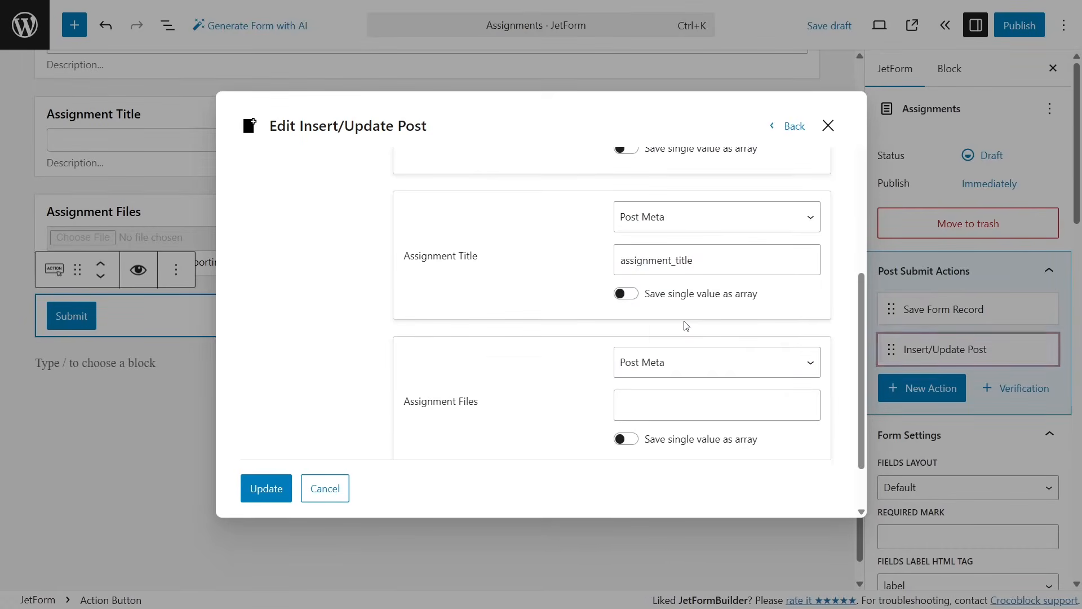
scroll(683, 322, "down", 2)
left_click(685, 323)
key("ctrl+Tab")
left_click(246, 443)
left_click(245, 508)
scroll(429, 395, "down", 4)
left_click_drag(530, 384, 422, 391)
key("ctrl+c")
key("ctrl+Tab")
key("ctrl+v")
- Save the Insert/Update Post action's settings and publish the Assignments form
scroll(422, 391, "up", 3)
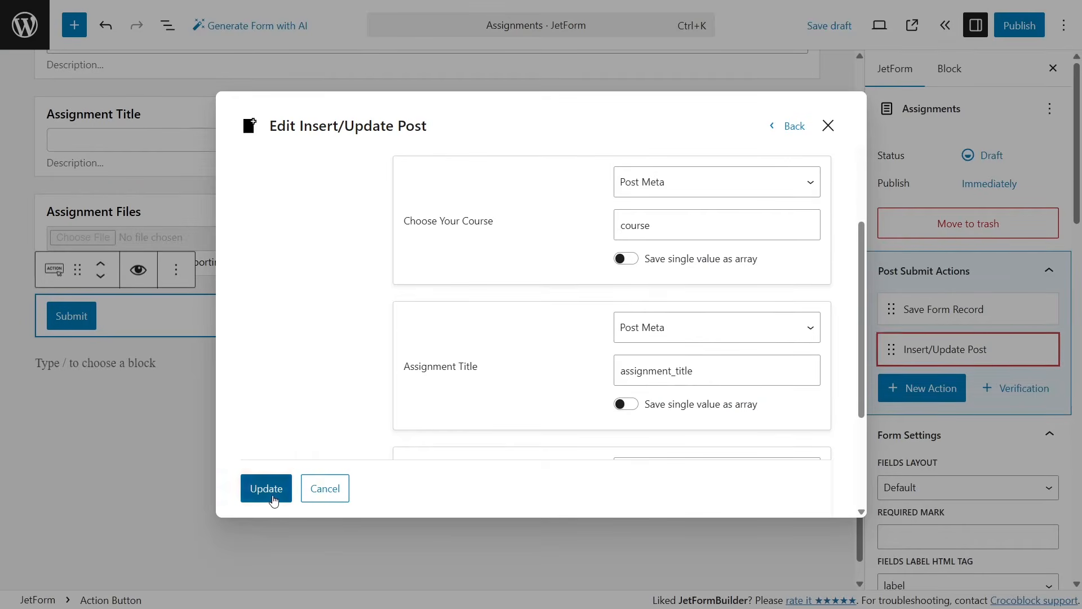
left_click(266, 493)
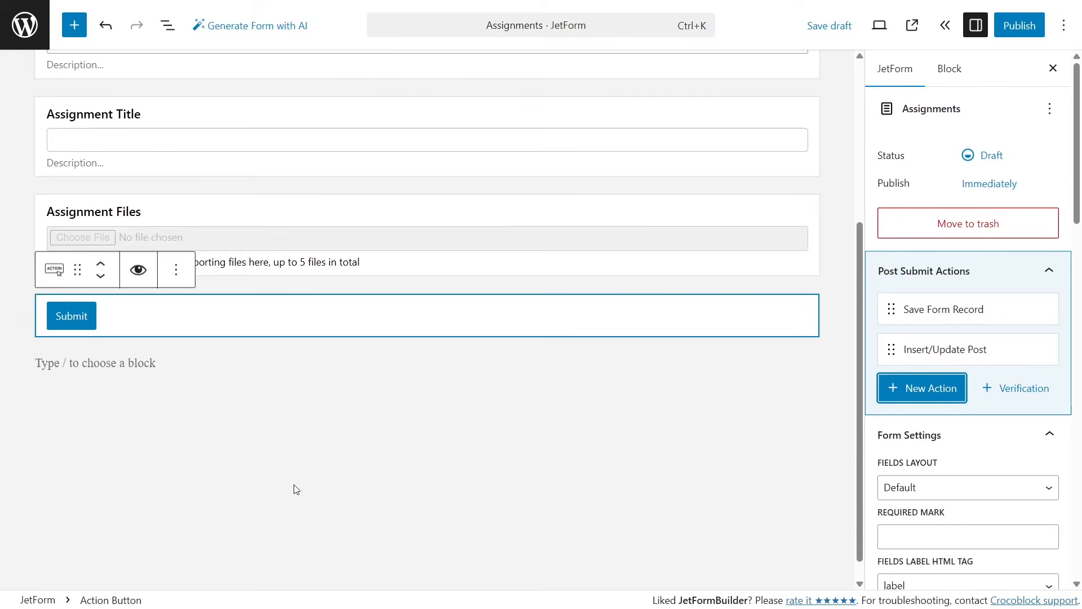
left_click(1019, 25)
left_click(1018, 27)
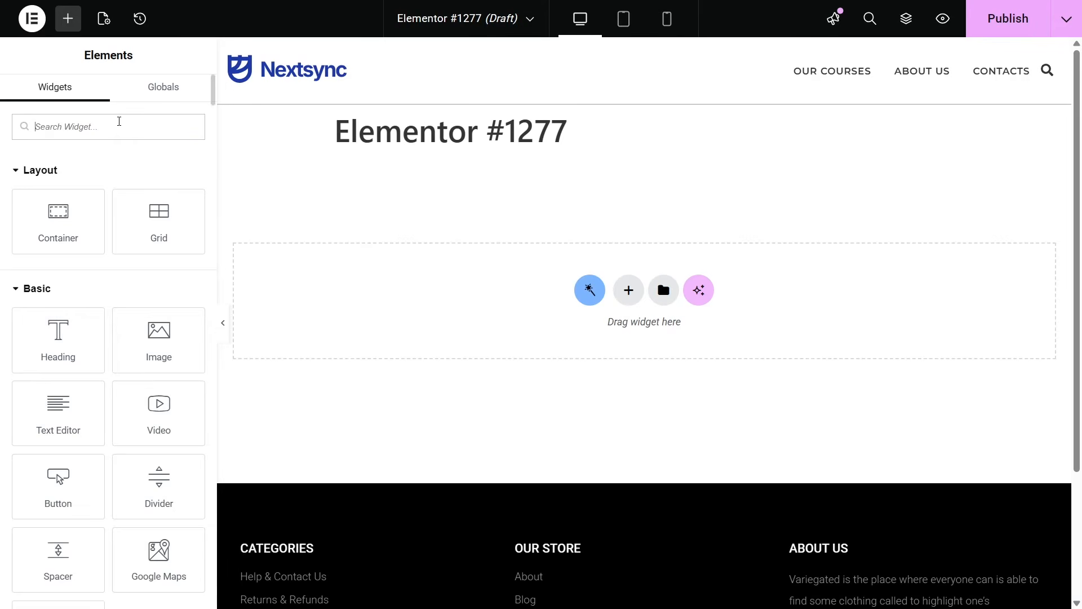
- Add a JetForm widget to the new Elementor page and set it to show the Assignments form
left_click(119, 121)
type("jet")
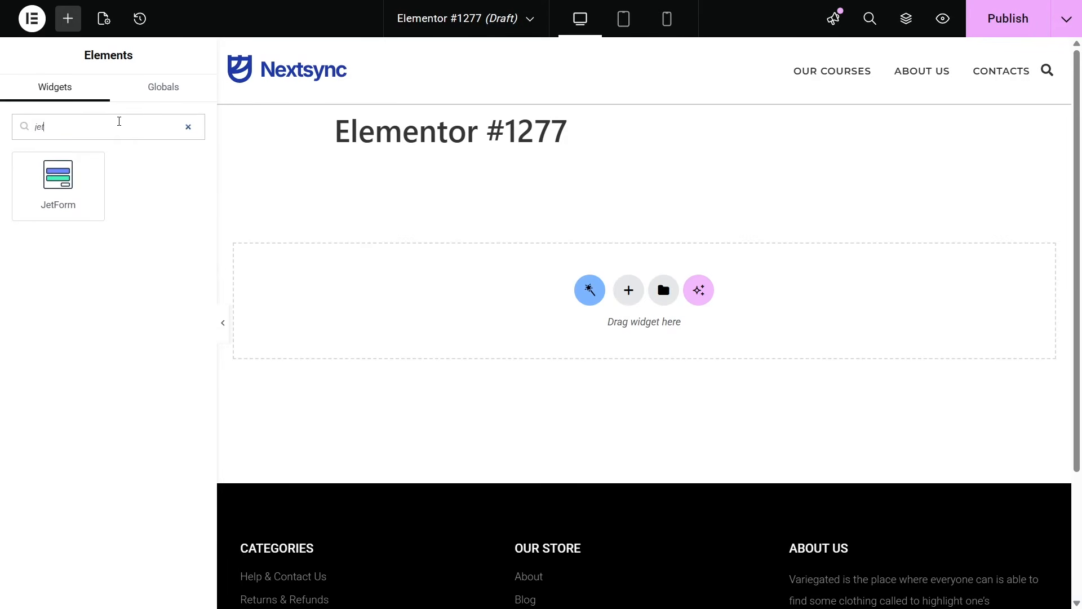
left_click_drag(58, 186, 413, 278)
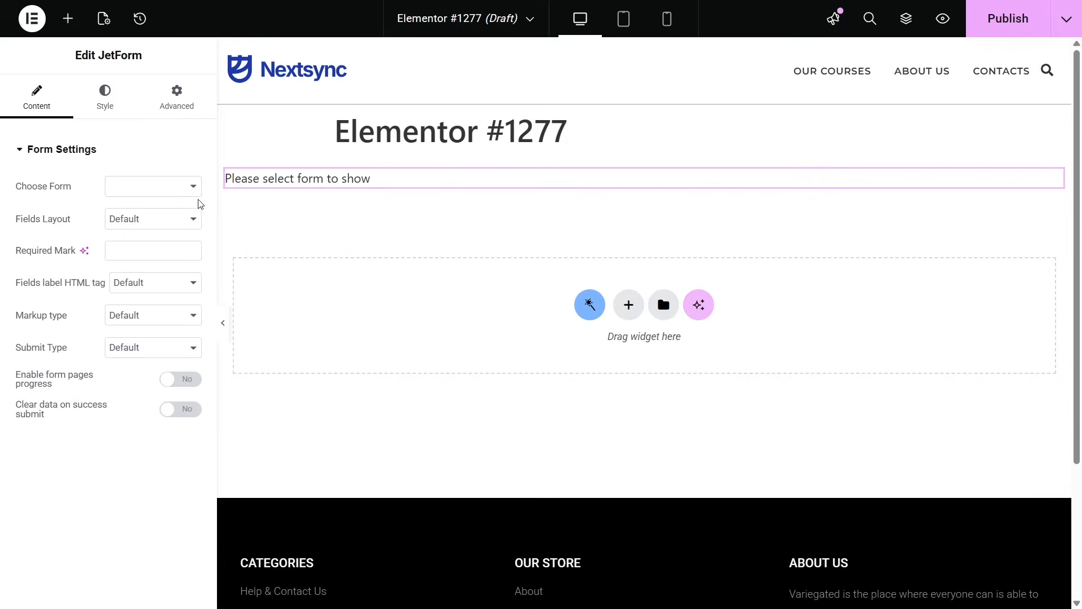
left_click(176, 194)
left_click(188, 357)
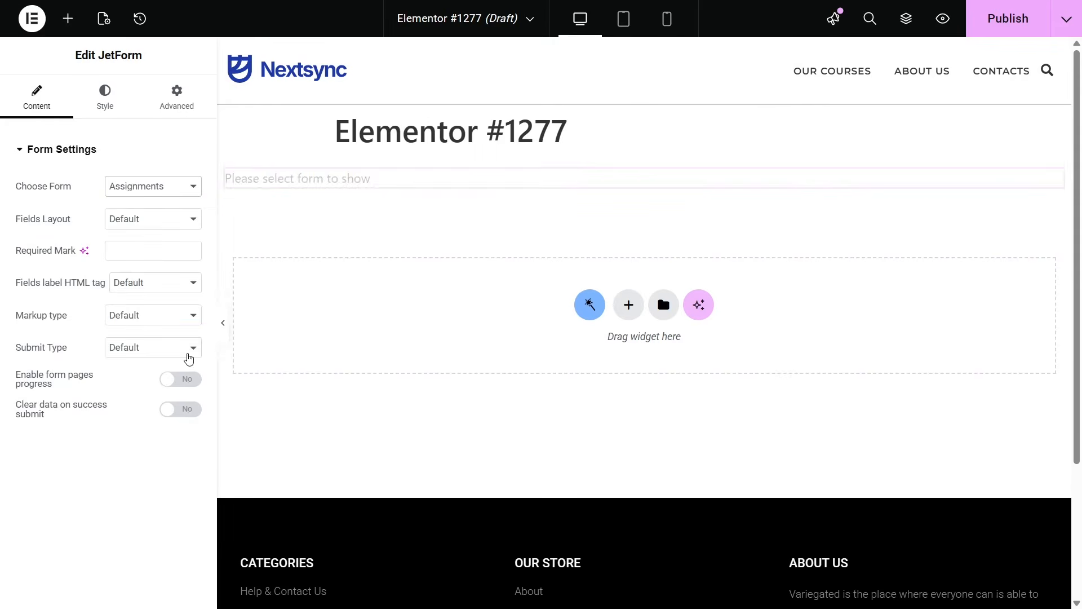
- Look through the JetForm widget's style settings for rows, labels, descriptions and input fields
left_click(111, 104)
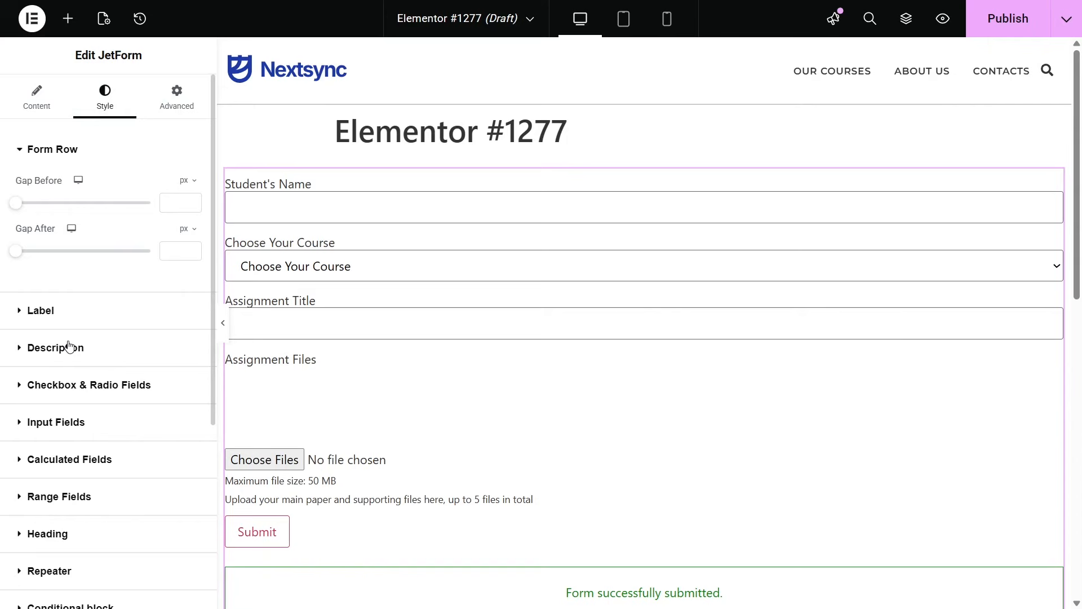
scroll(73, 391, "down", 5)
scroll(76, 392, "up", 5)
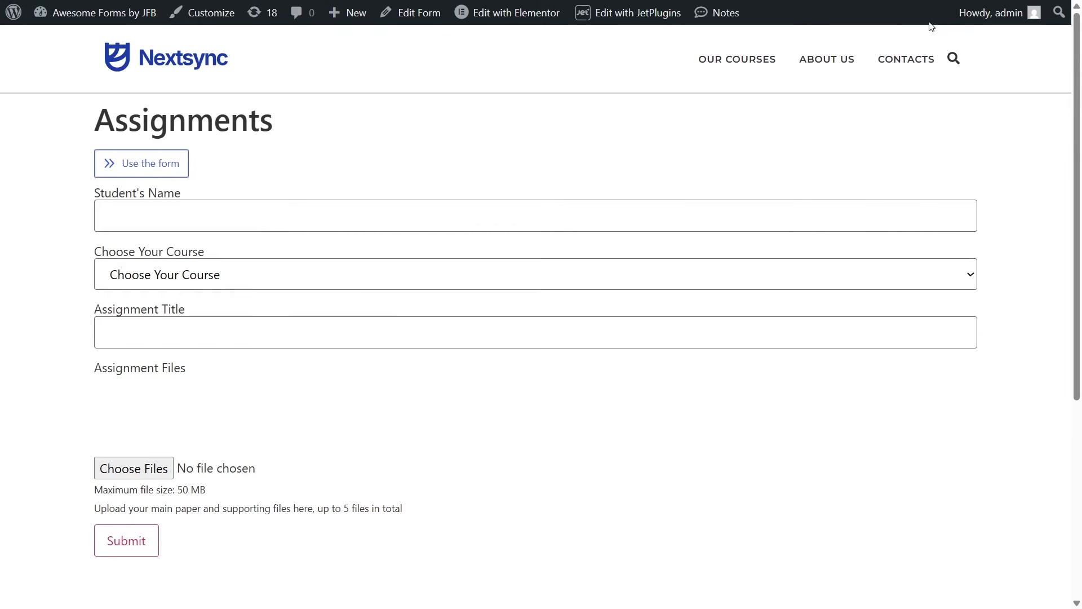
- On the front-end Assignments form, enter the student's full name, choose a course and enter the assignment title Week
left_click(545, 217)
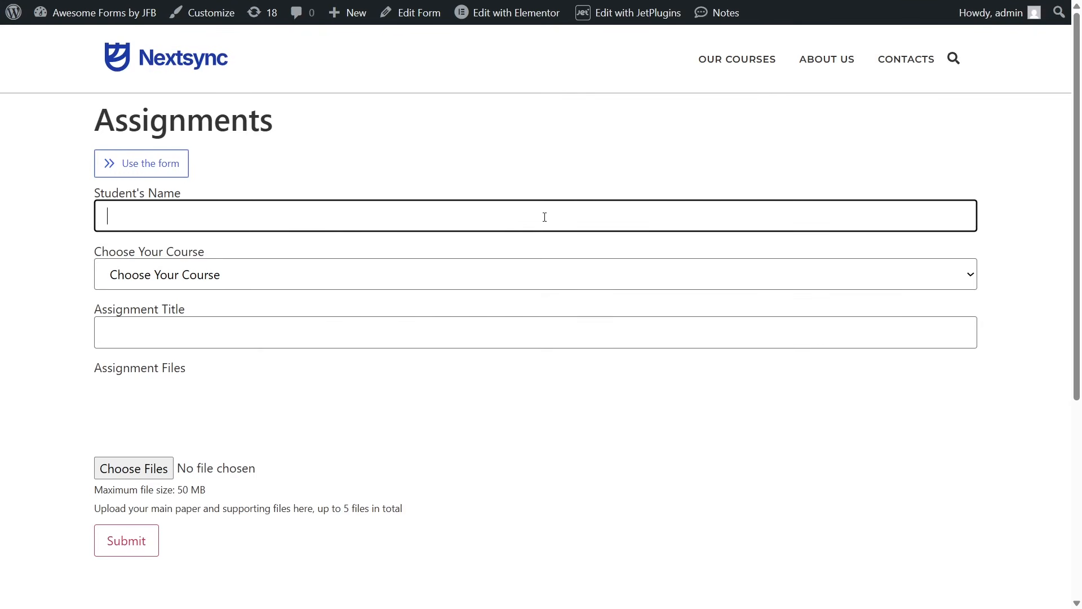
type("John Doe")
left_click(546, 280)
left_click(487, 380)
left_click(460, 334)
type("Week")
- Attach the Graph 2 image from the !!! FORMS folder as the assignment file and submit the form
left_click(134, 468)
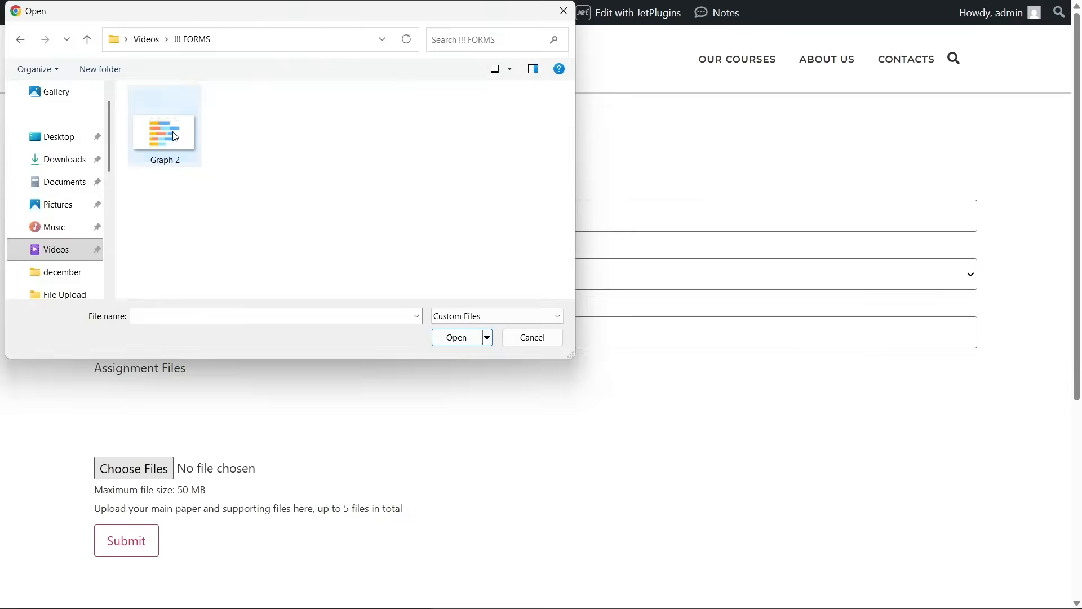
double_click(176, 137)
left_click(149, 541)
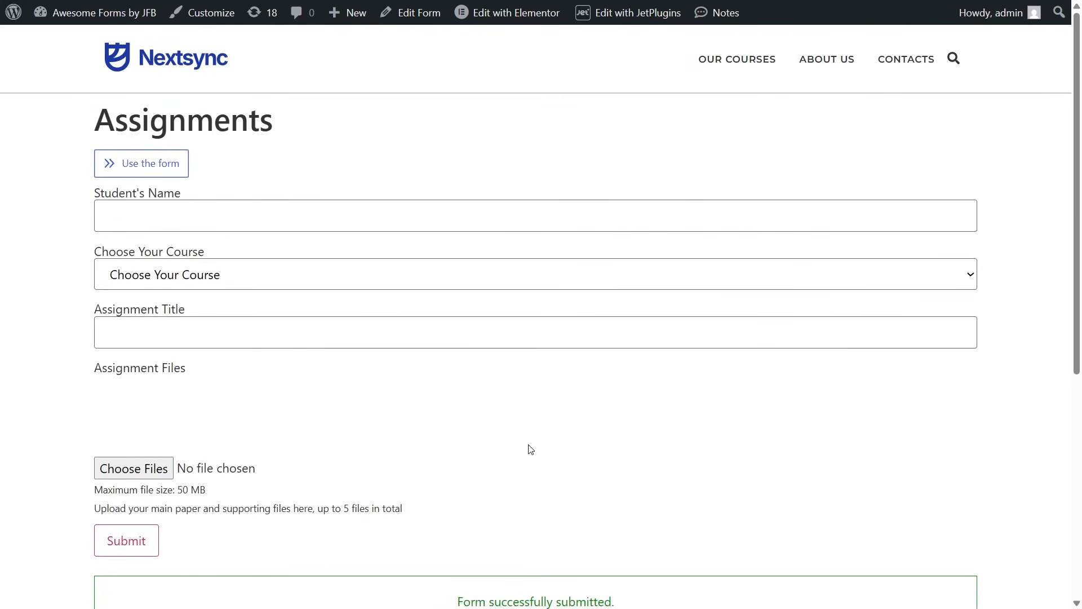
- Open the newest Student's Assignments post and check the submitted student's name, course, assignment title and files values
scroll(530, 448, "down", 4)
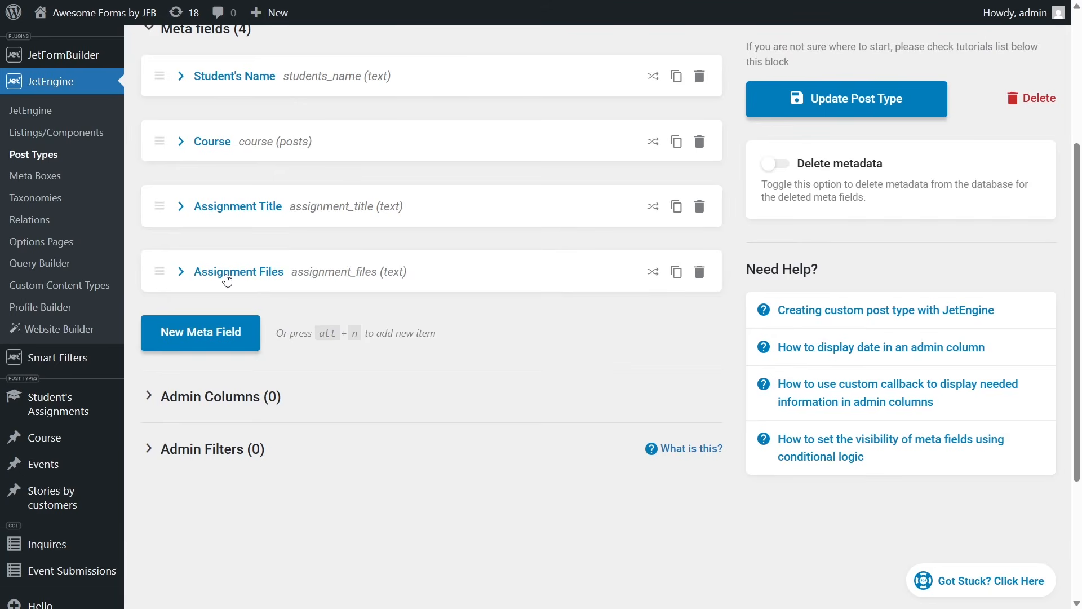
mouse_move(56, 406)
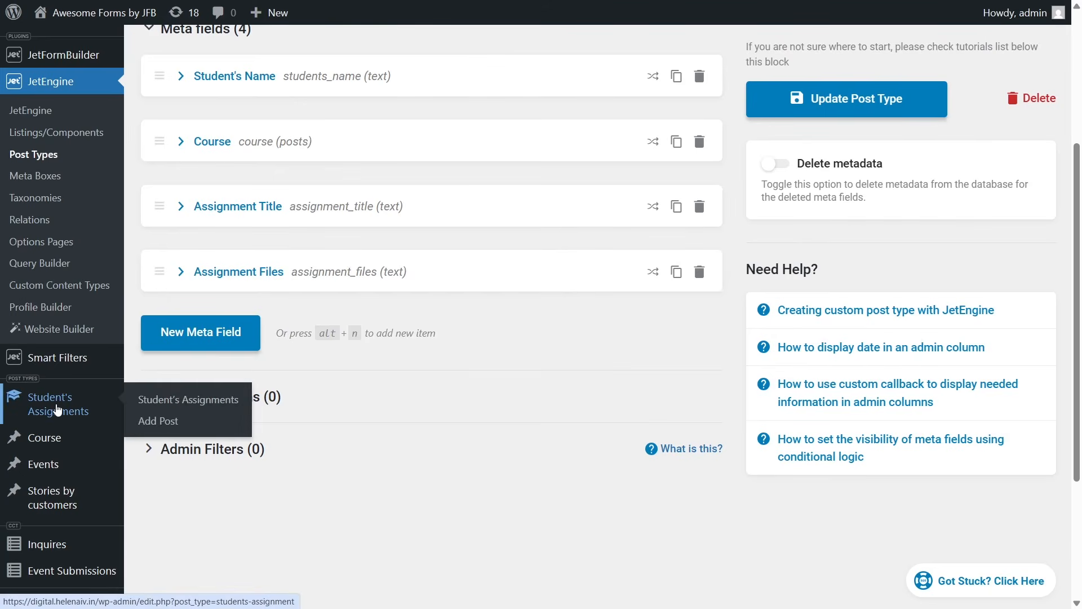
left_click(181, 399)
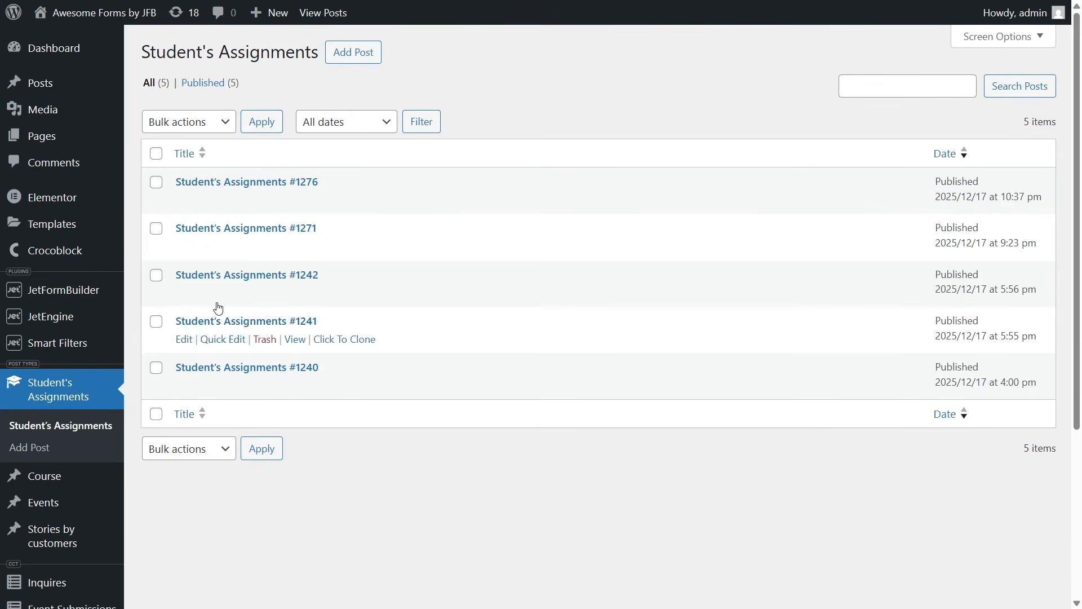
left_click(273, 183)
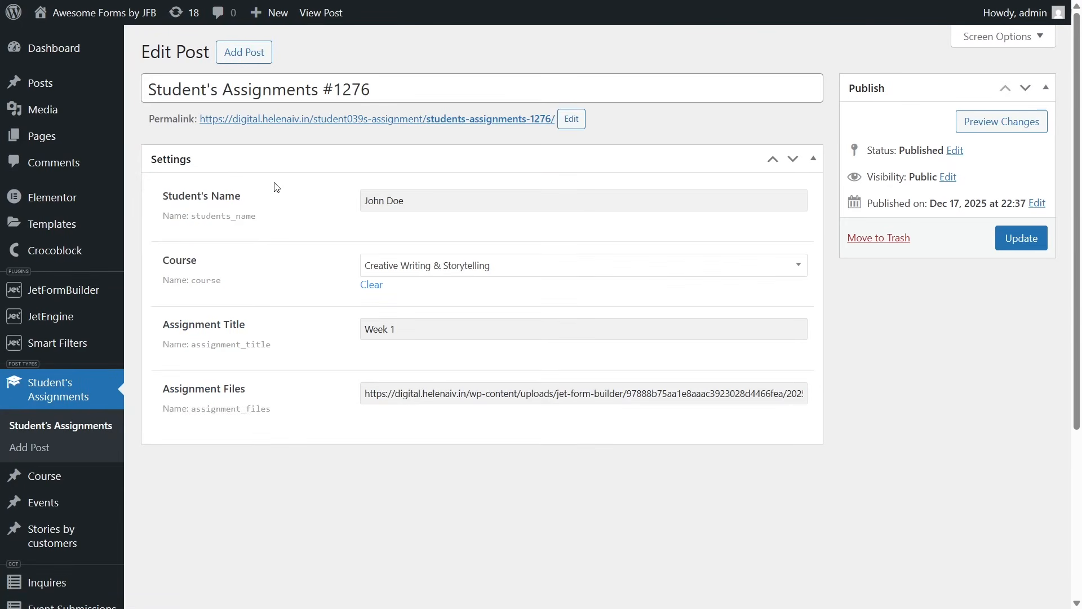
left_click_drag(427, 206, 323, 206)
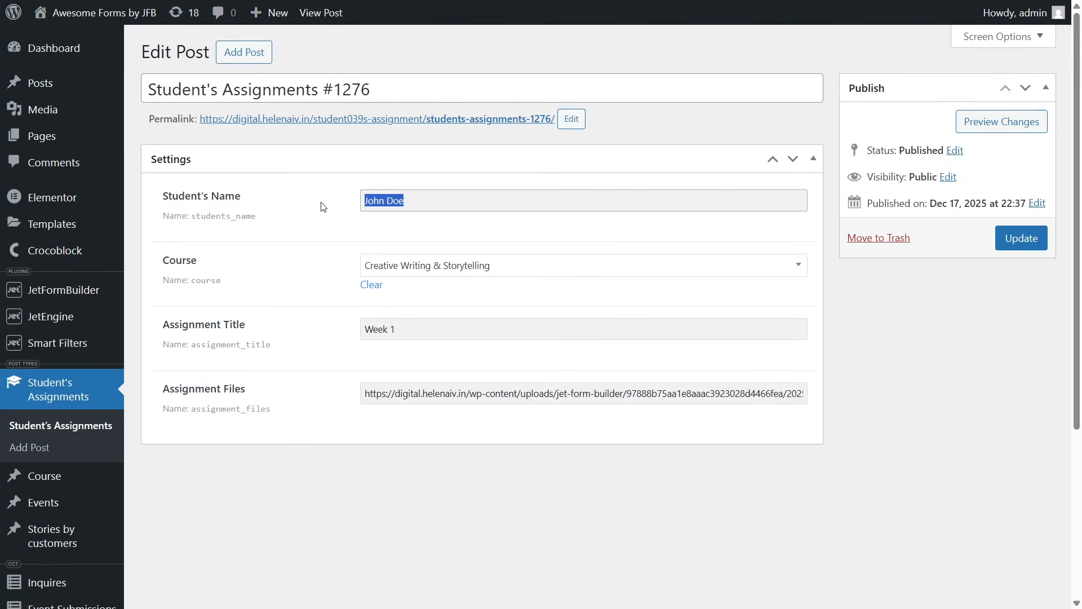
scroll(314, 282, "down", 3)
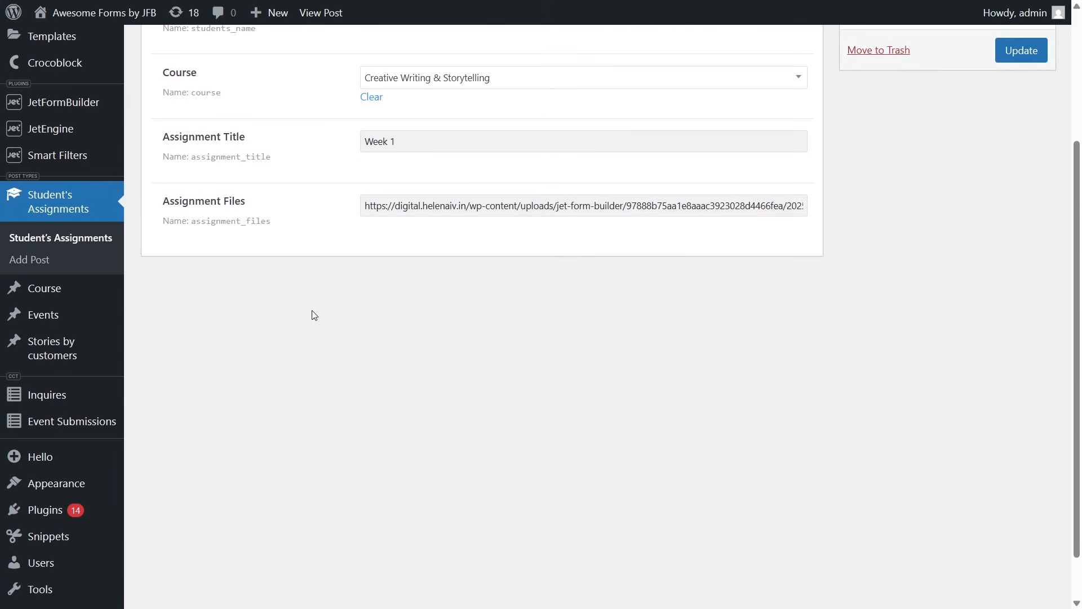
- Open the latest Assignments entry in the JetFormBuilder form records and examine its submitted field values
mouse_move(100, 105)
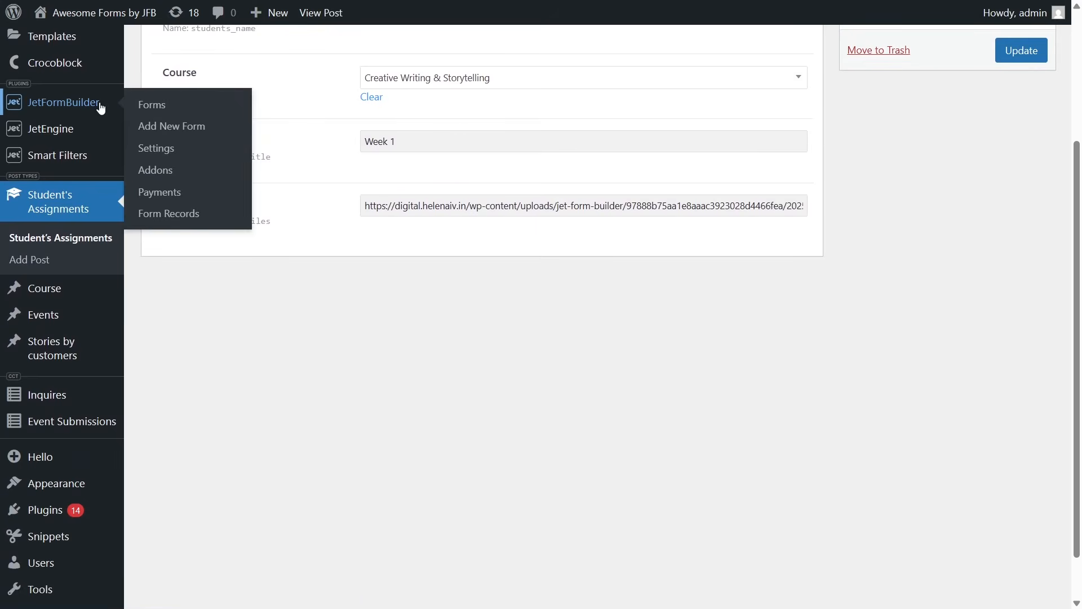
left_click(181, 220)
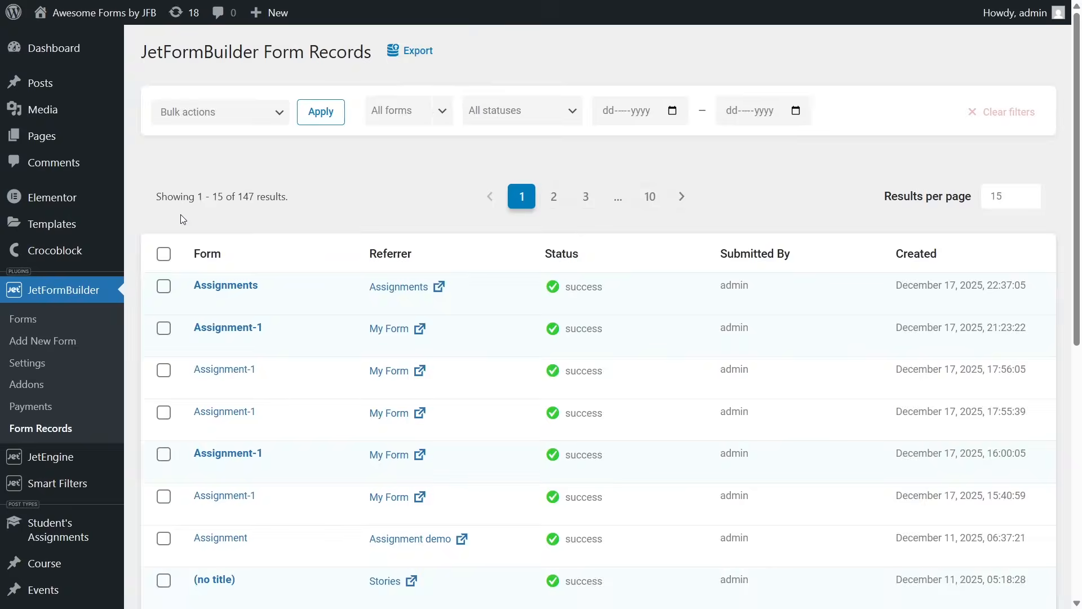
left_click(208, 290)
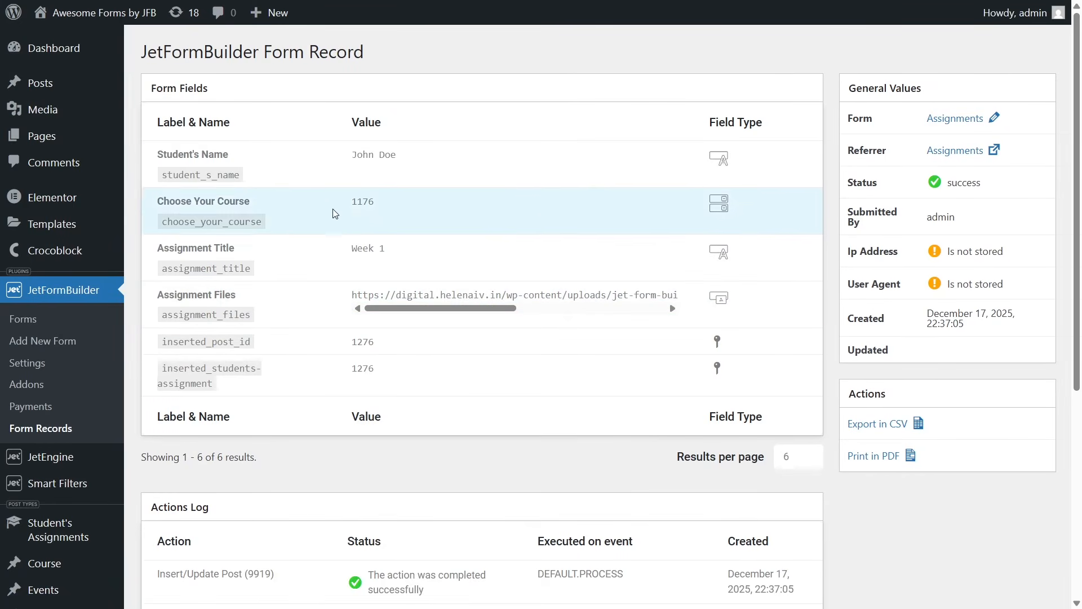
left_click_drag(401, 158, 338, 157)
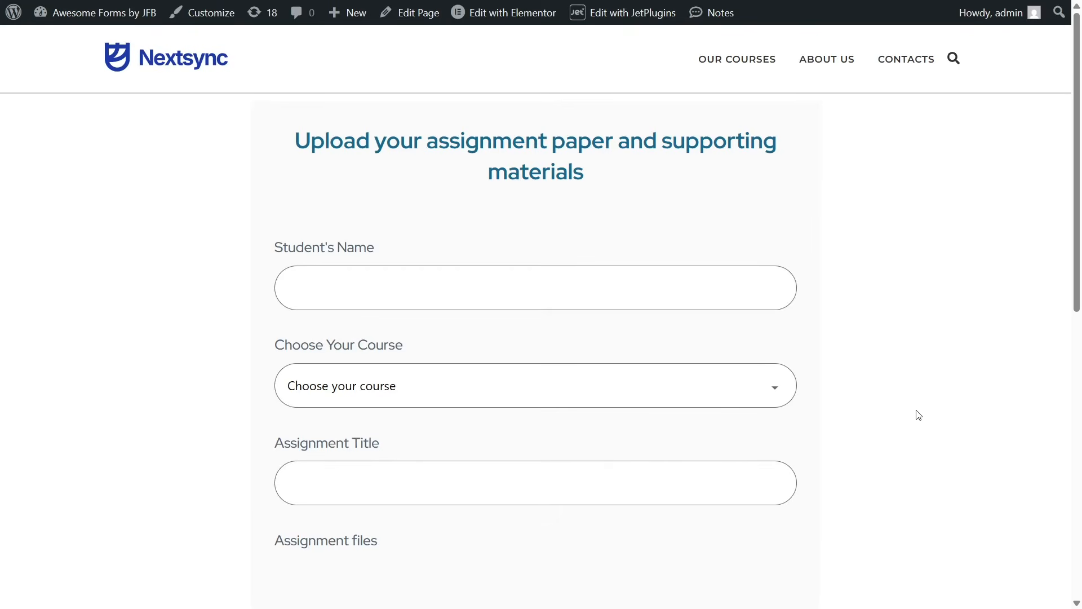
- Look over the styled assignment upload form on the front-end page
middle_click(922, 315)
scroll(923, 339, "down", 3)
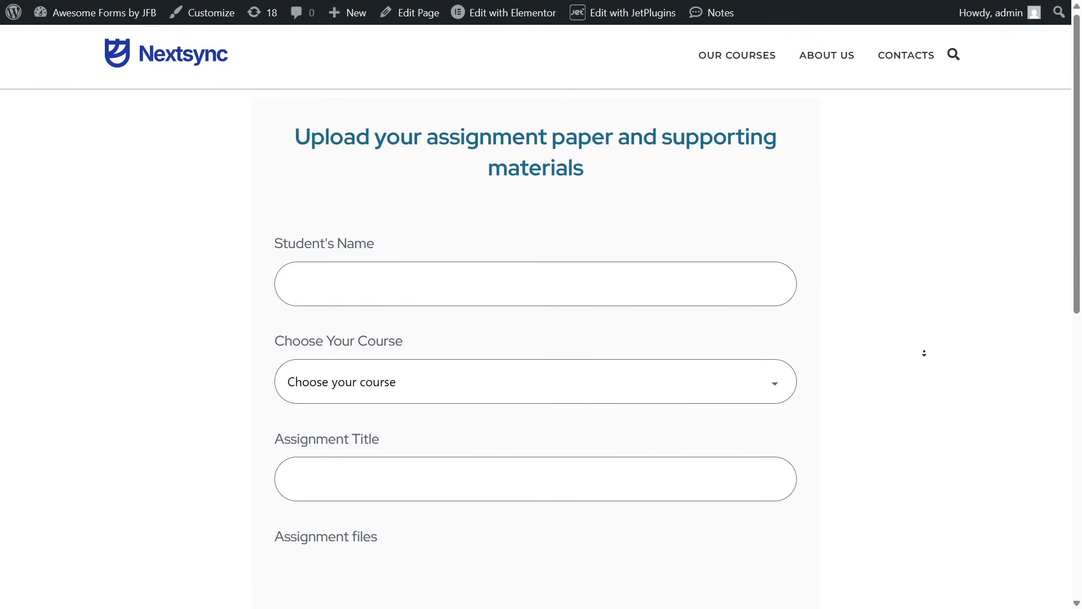
scroll(924, 354, "down", 2)
left_click(927, 358)
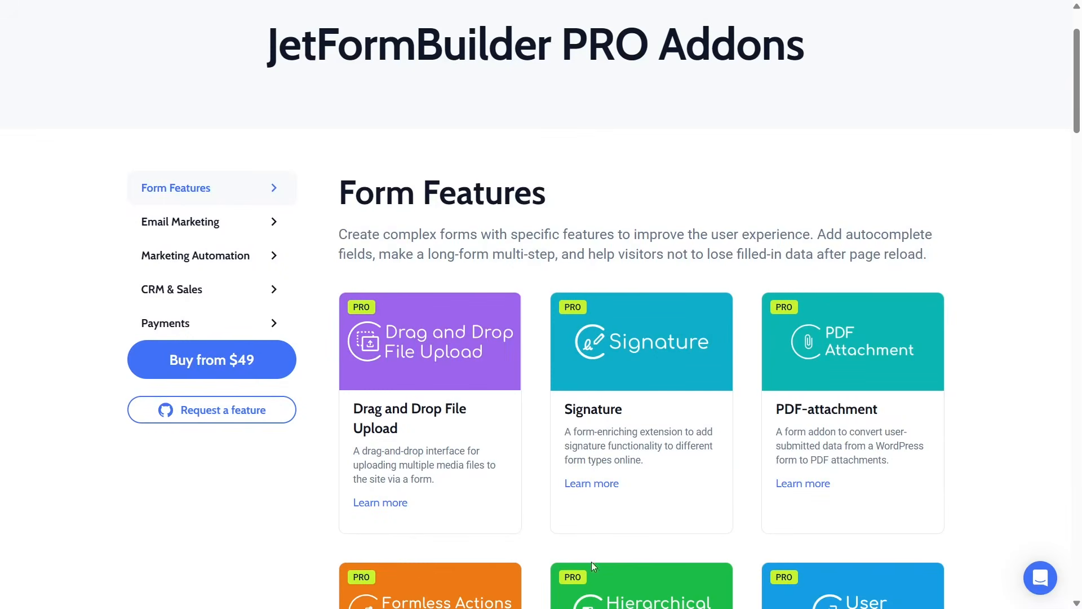
- On the JetFormBuilder website, look at the PRO addons, the pricing plans and the account's addon downloads
scroll(1034, 419, "up", 2)
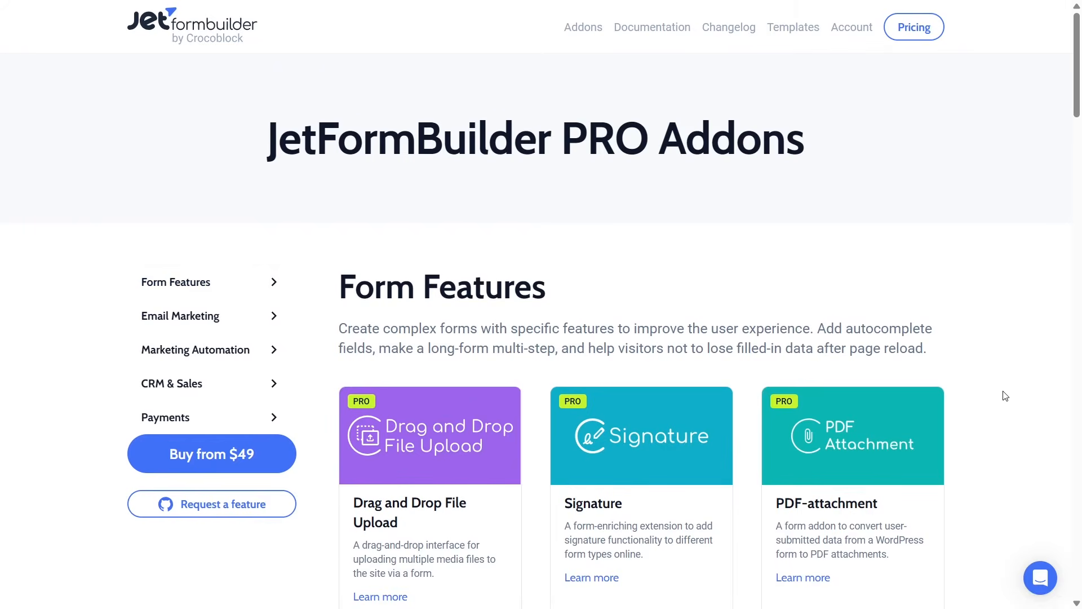
left_click(919, 33)
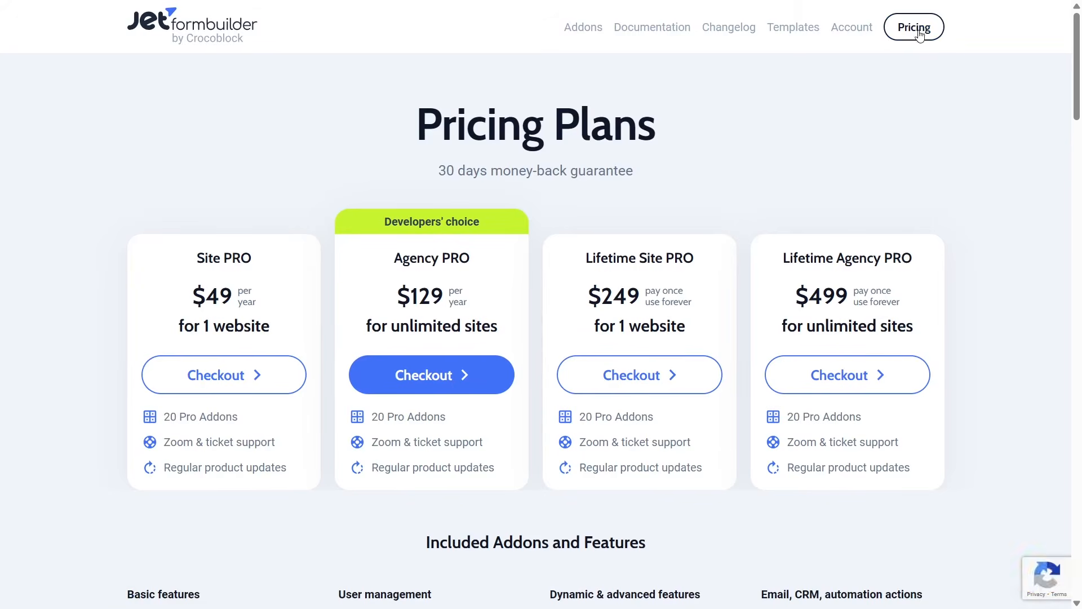
left_click(853, 30)
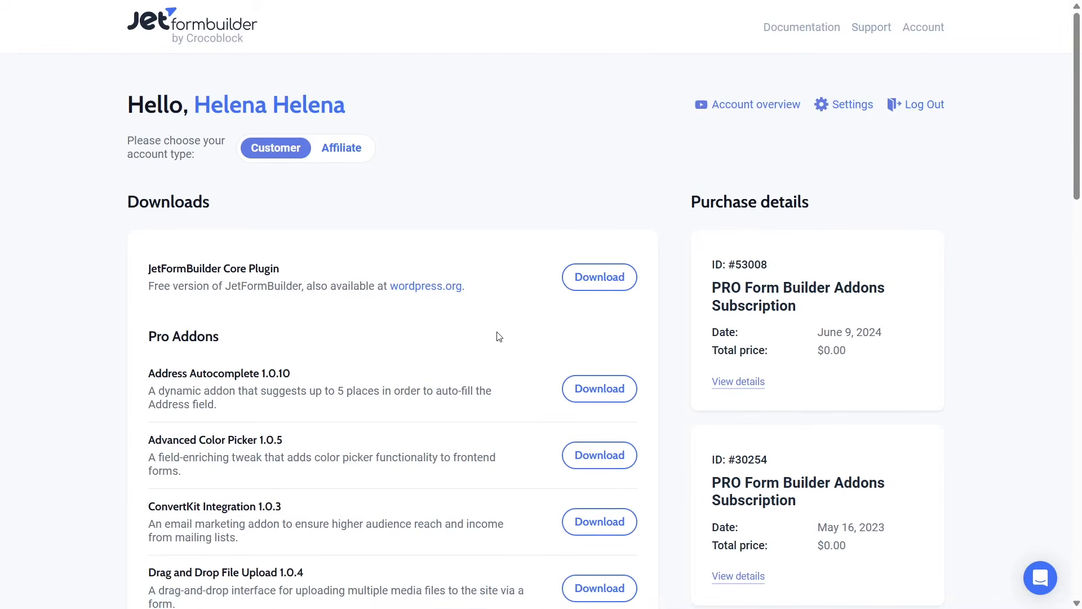
scroll(498, 338, "down", 2)
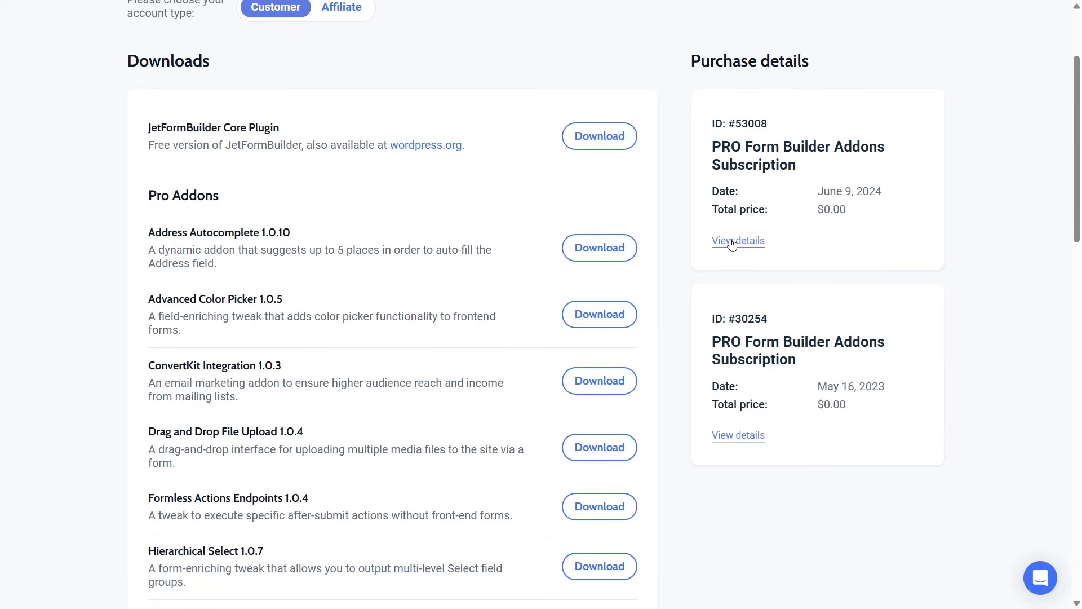
- Switch to the WordPress plugins list and activate the JetFormBuilder Drag and Drop File Upload plugin
key("ctrl+Tab")
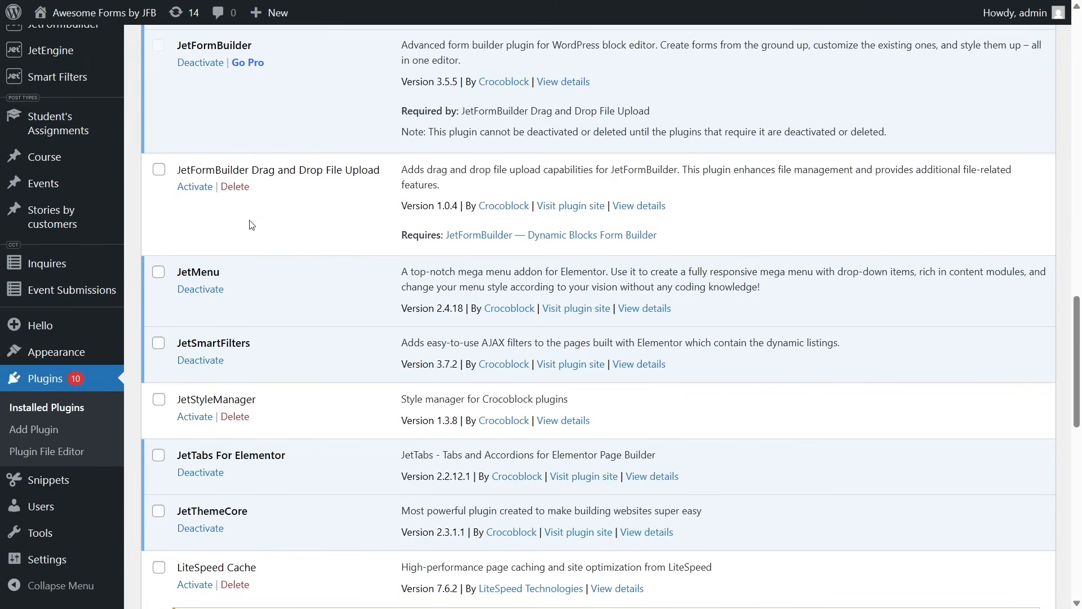
left_click(195, 187)
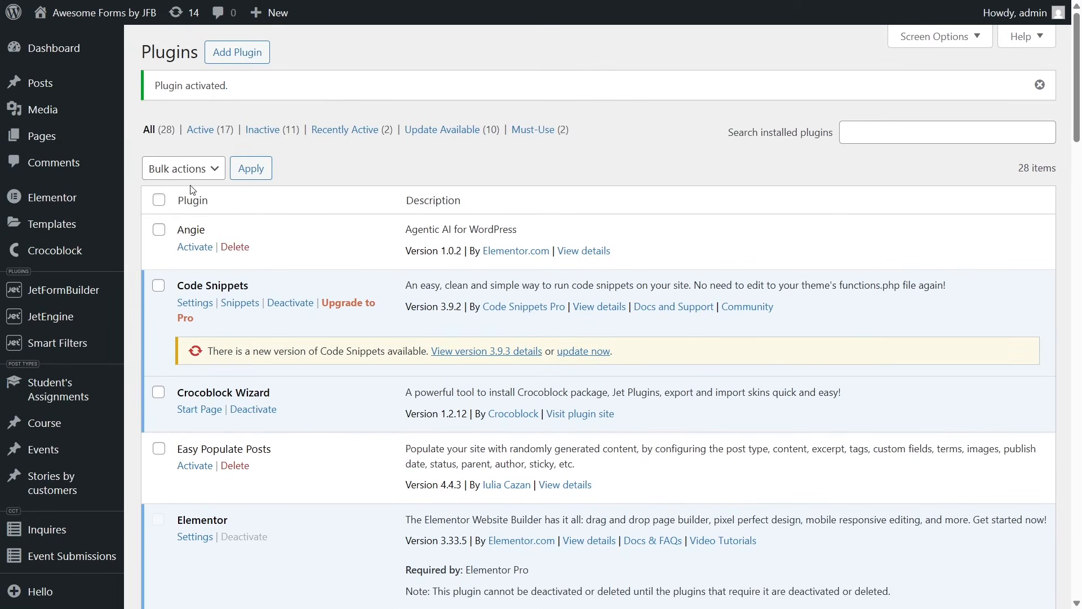
scroll(192, 310, "down", 1)
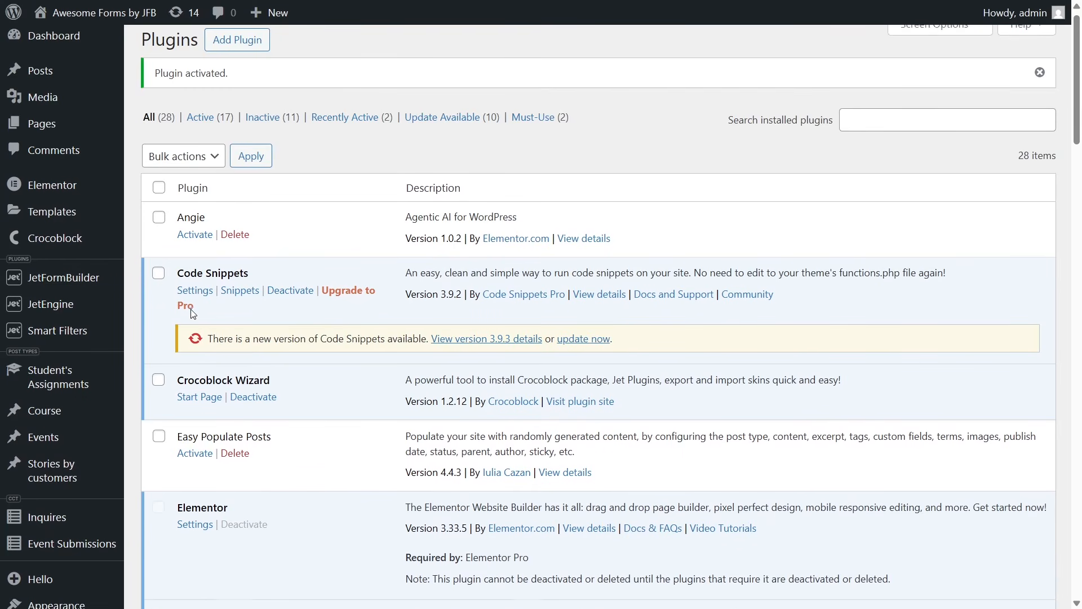
scroll(192, 313, "down", 2)
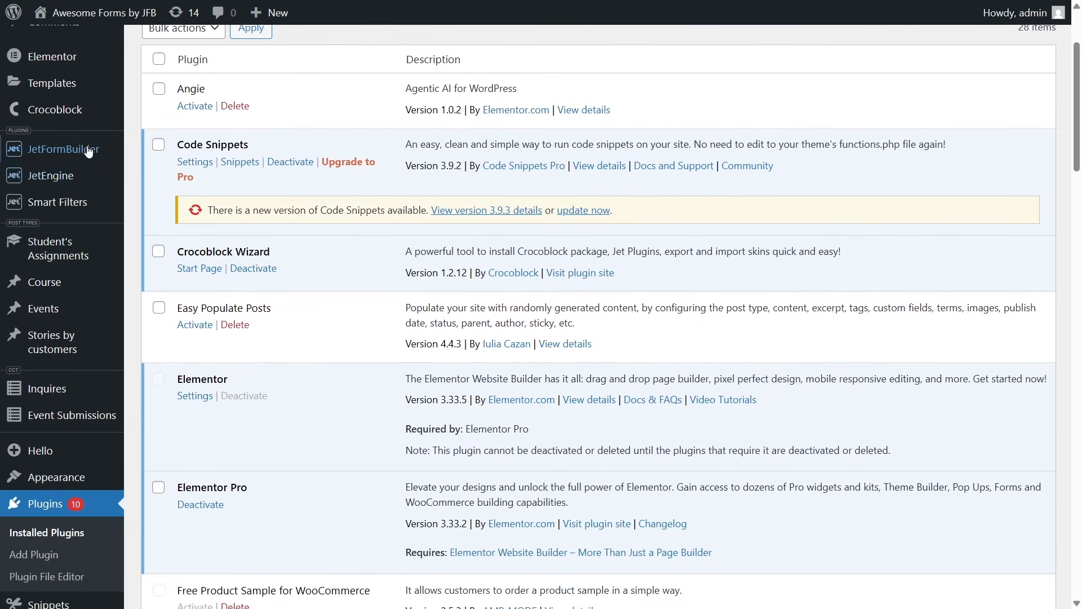
- Open the JetFormBuilder addons page and activate the Drag and Drop File Upload addon's licence with the licence key
mouse_move(85, 149)
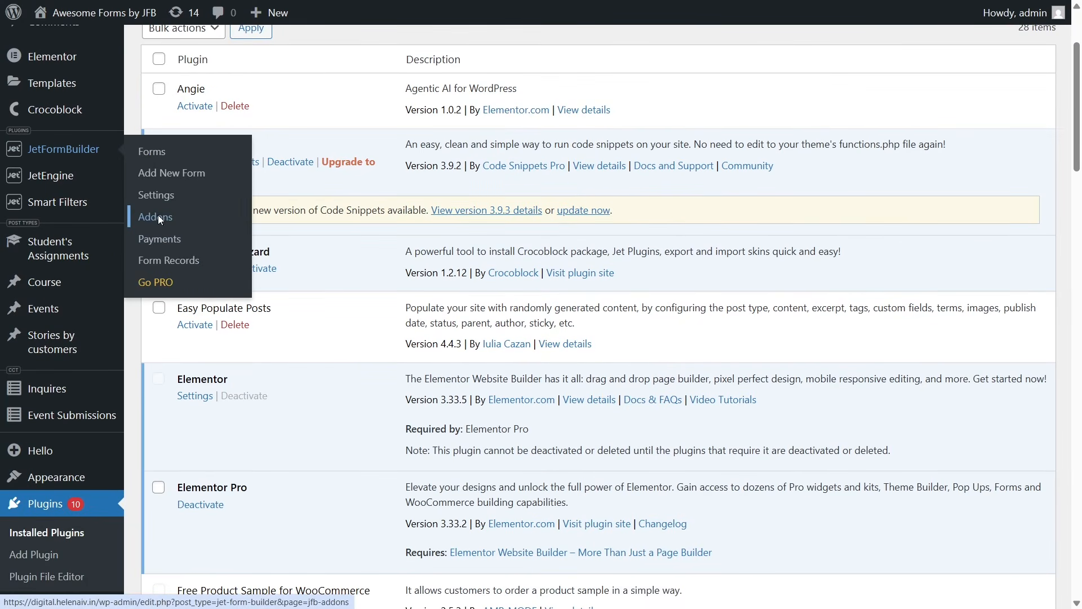
left_click(159, 219)
scroll(369, 293, "down", 2)
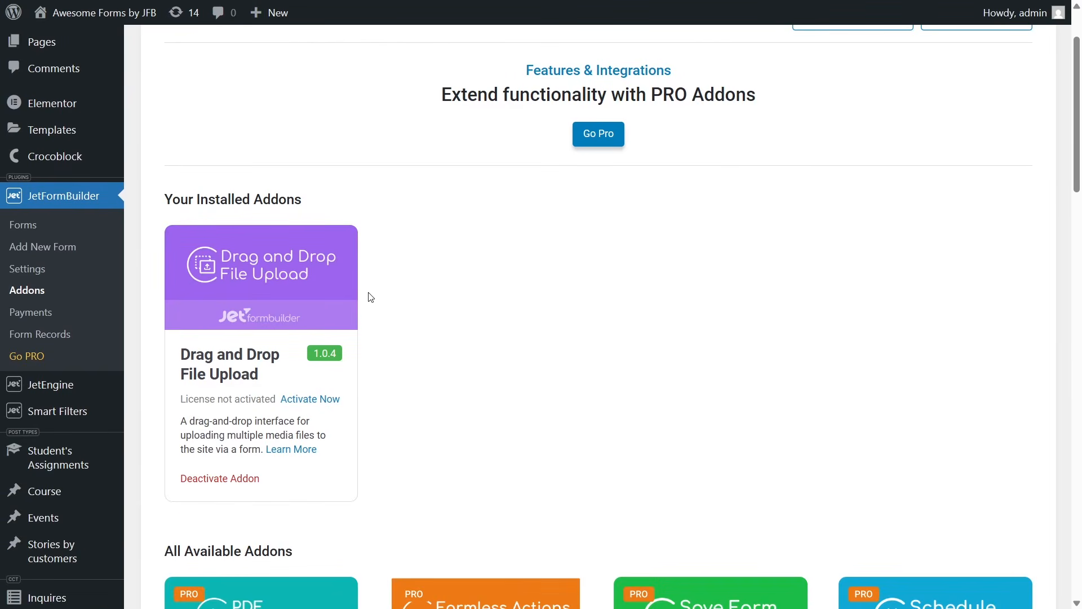
left_click(328, 404)
left_click(495, 327)
left_click(515, 361)
left_click(517, 370)
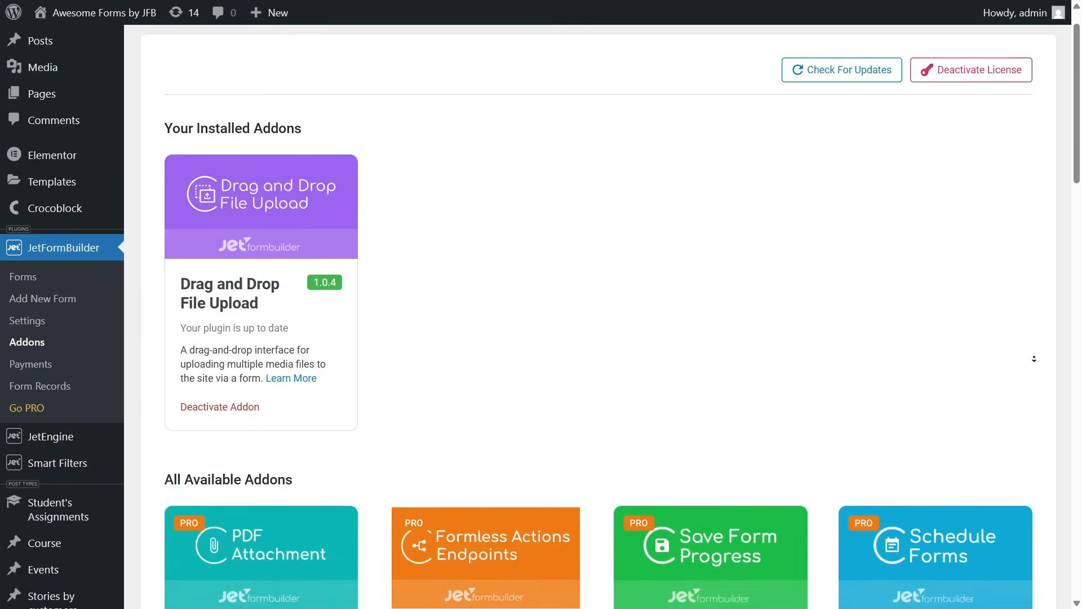
scroll(1035, 359, "down", 13)
scroll(1035, 351, "down", 6)
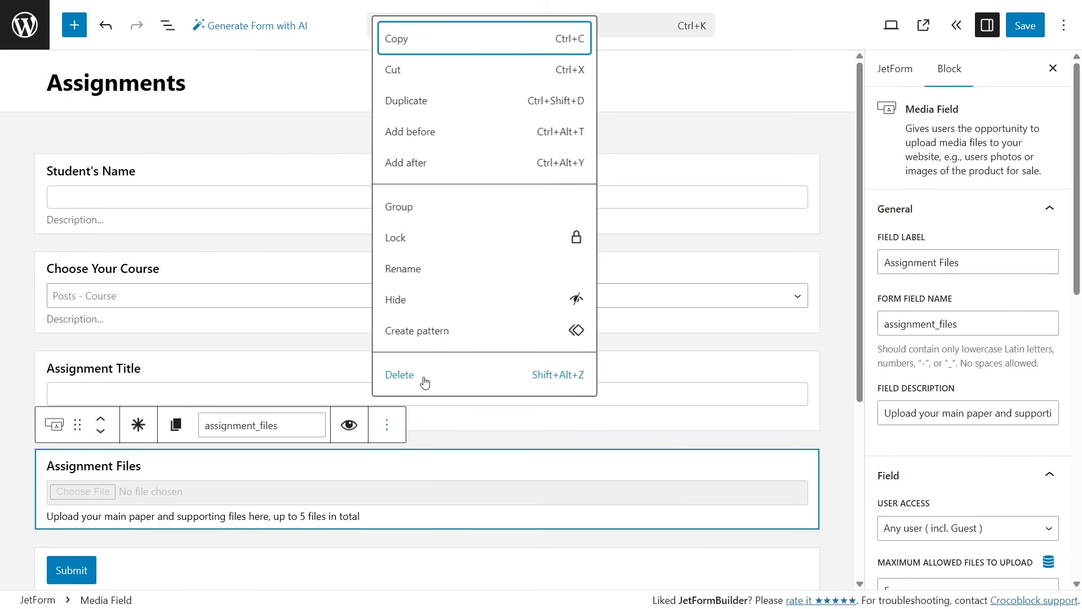
- In the Assignments form, replace the Assignment Files media field with a Drag and Drop File Upload field below Assignment Title
left_click(425, 383)
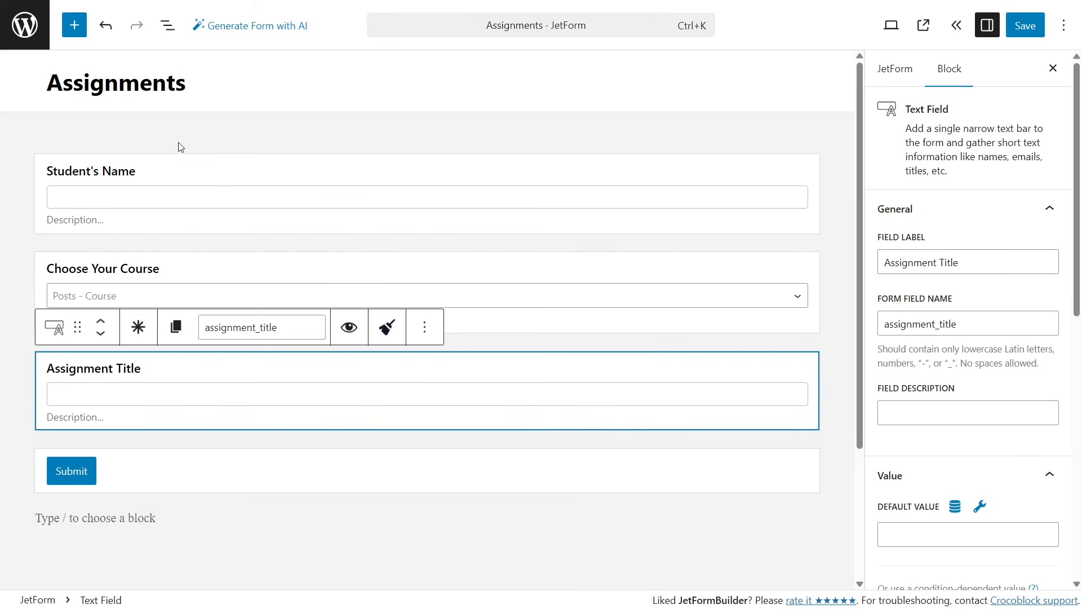
left_click(74, 25)
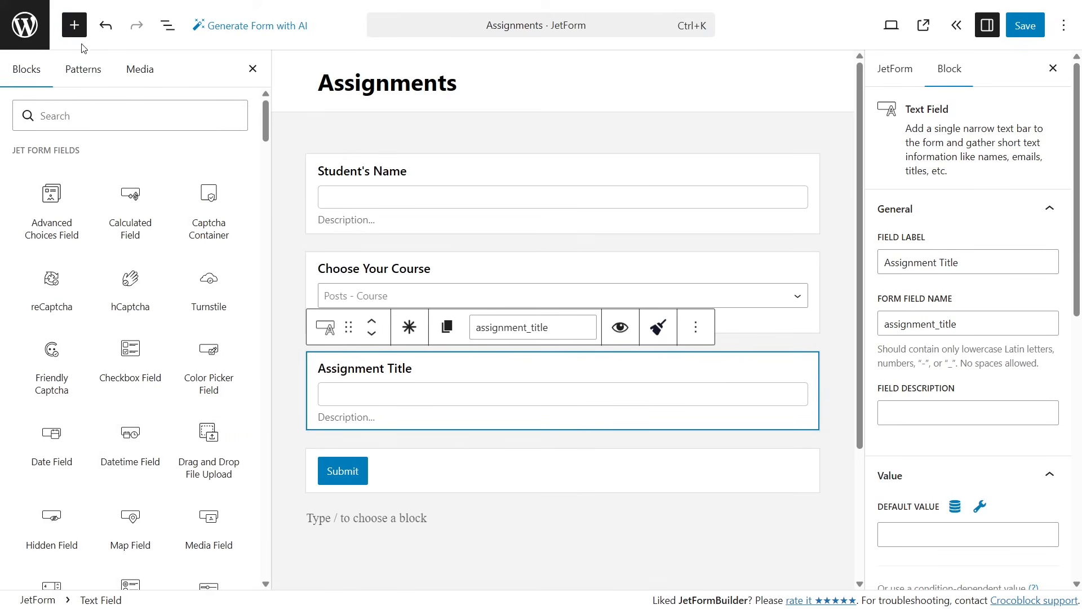
left_click_drag(209, 434, 391, 440)
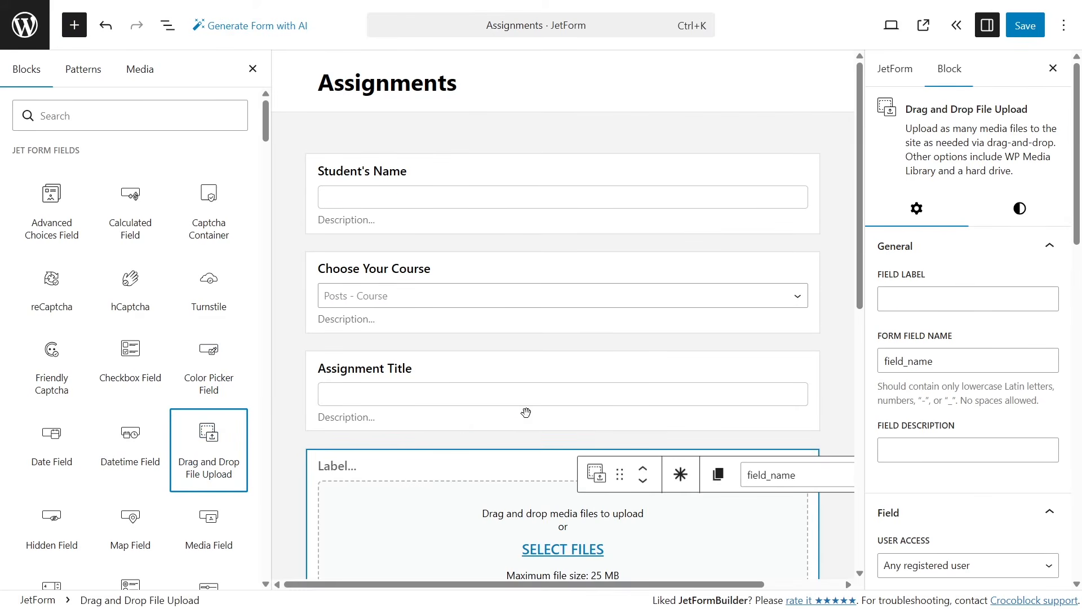
- Label the new upload field Assignment Files and set its form field name to assignment_files
left_click(933, 294)
type("Assignment Files")
left_click(993, 363)
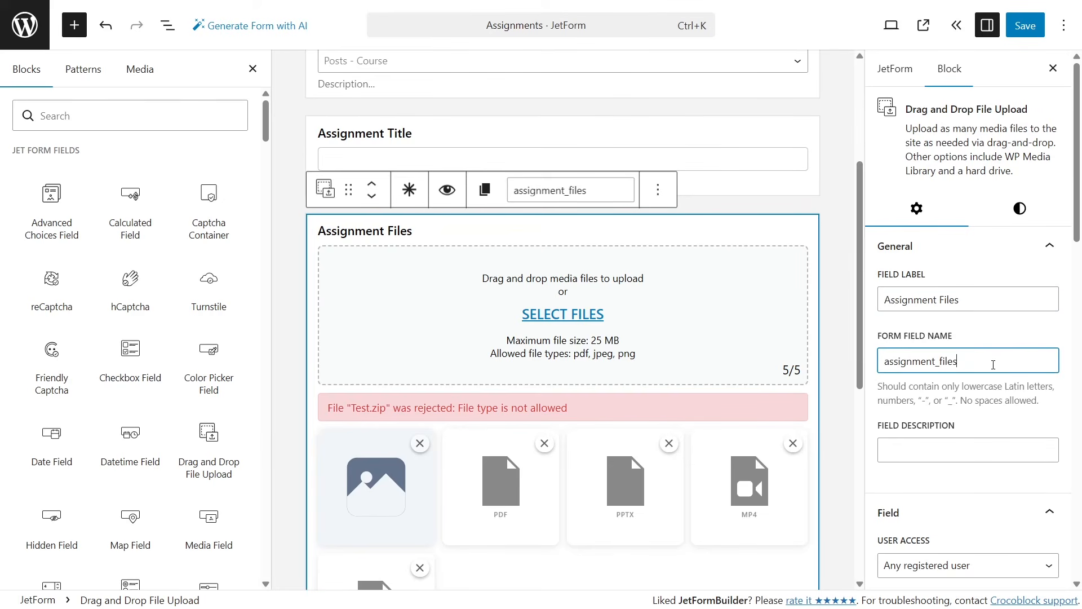
- Review the field's Drag and Drop Upload UI option, and turn saving uploaded files to the server off and back on
scroll(993, 365, "down", 6)
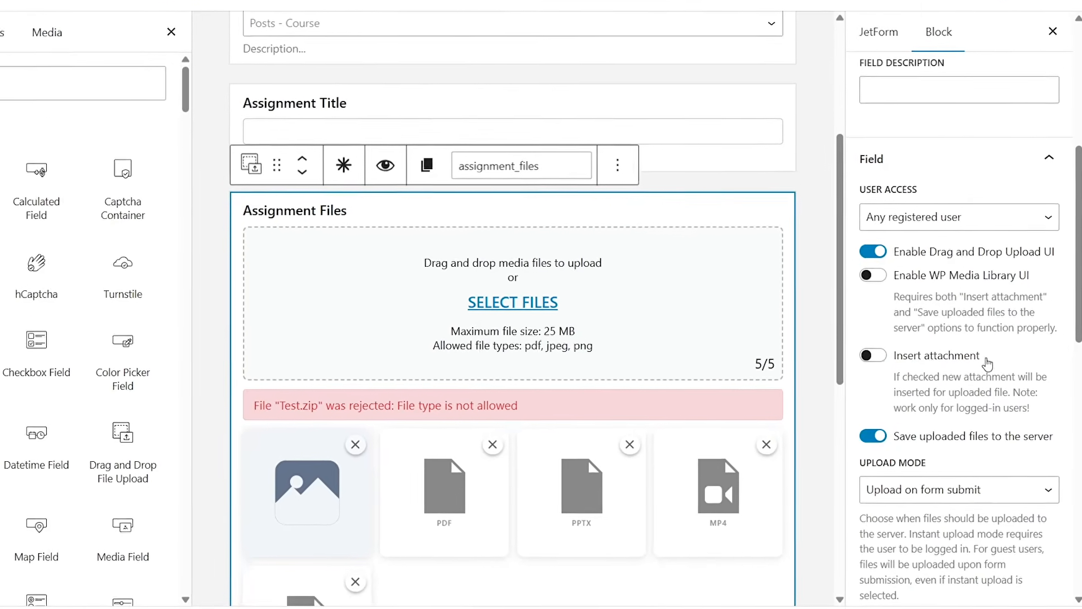
left_click_drag(1055, 246, 934, 247)
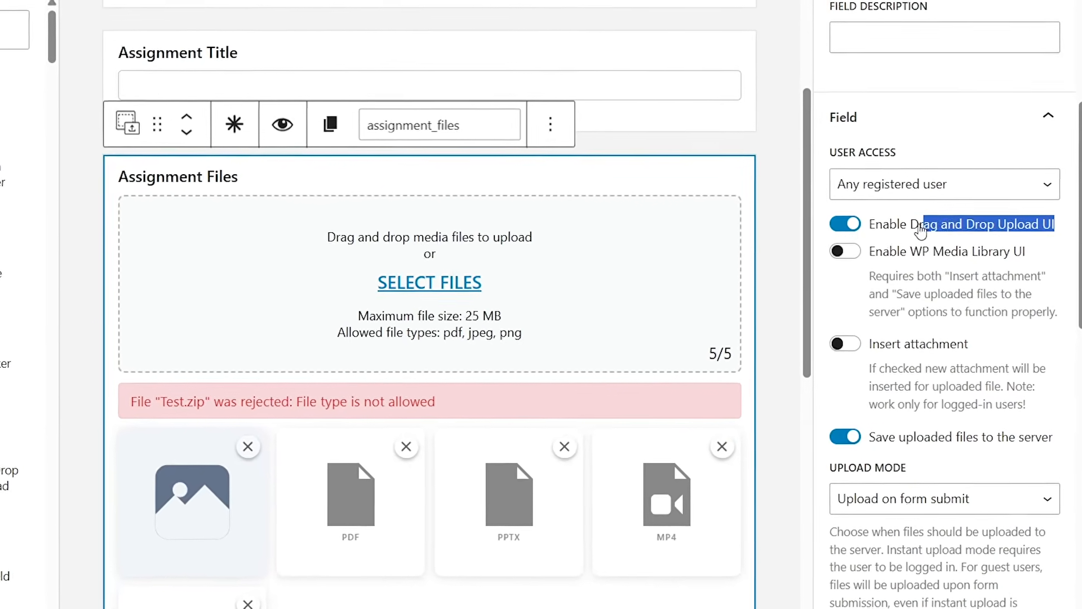
left_click(871, 254)
left_click_drag(844, 227, 848, 224)
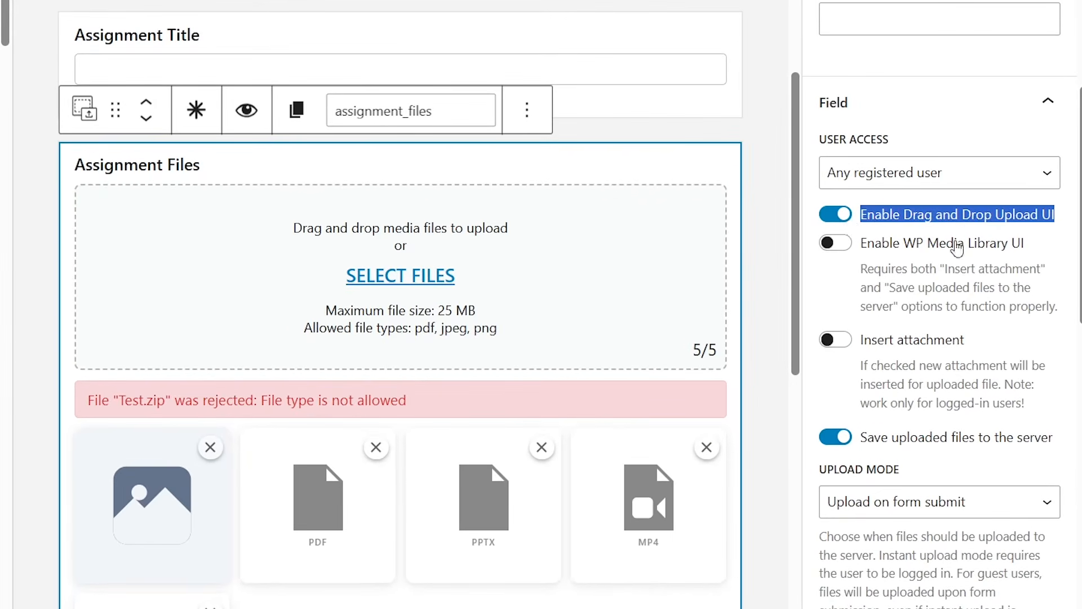
left_click(1058, 279)
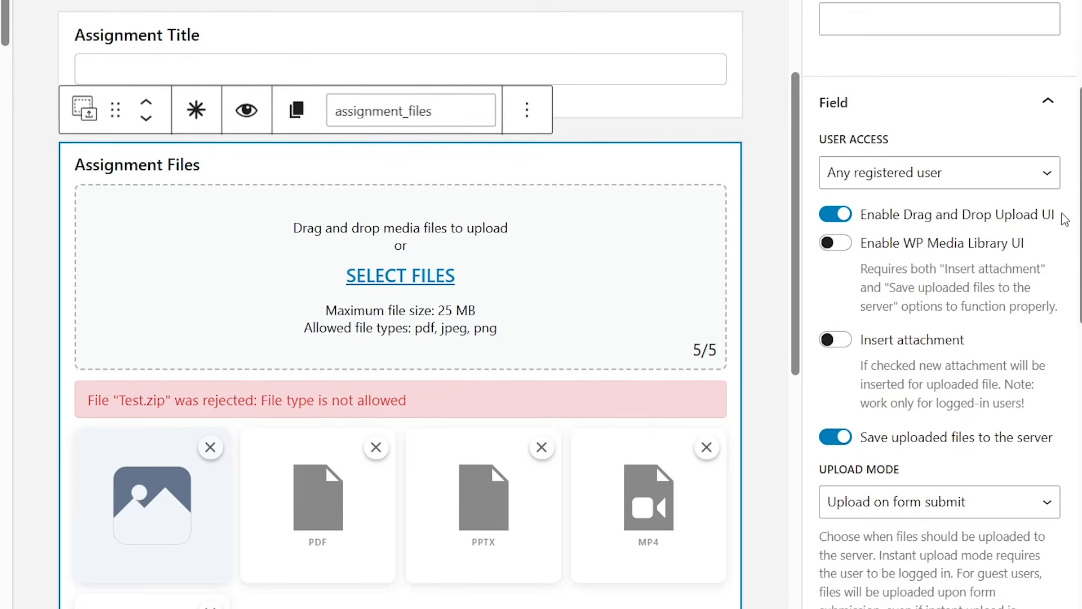
left_click(837, 441)
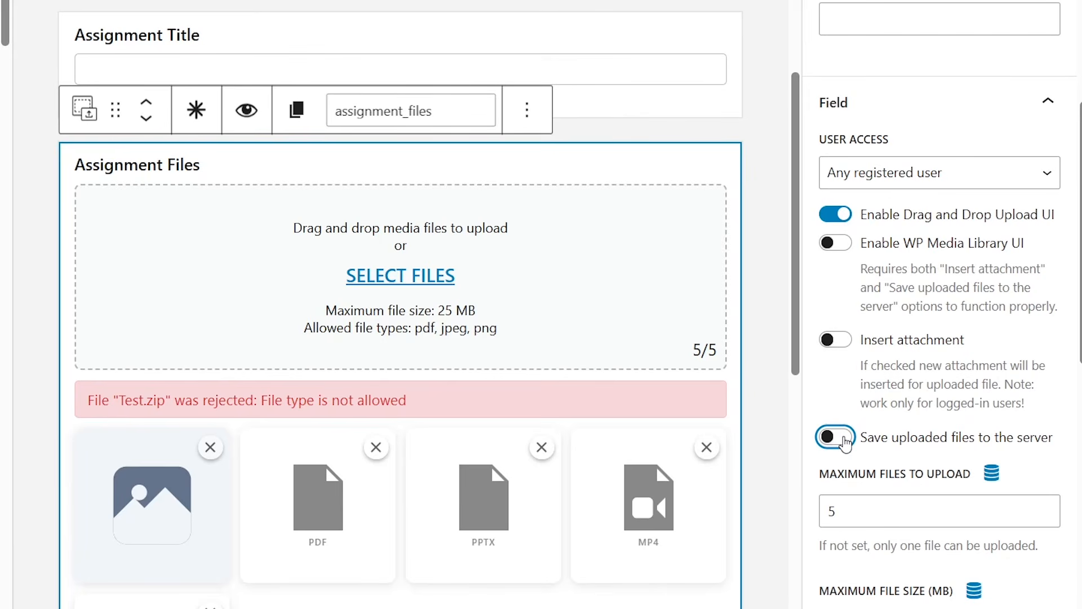
left_click(835, 437)
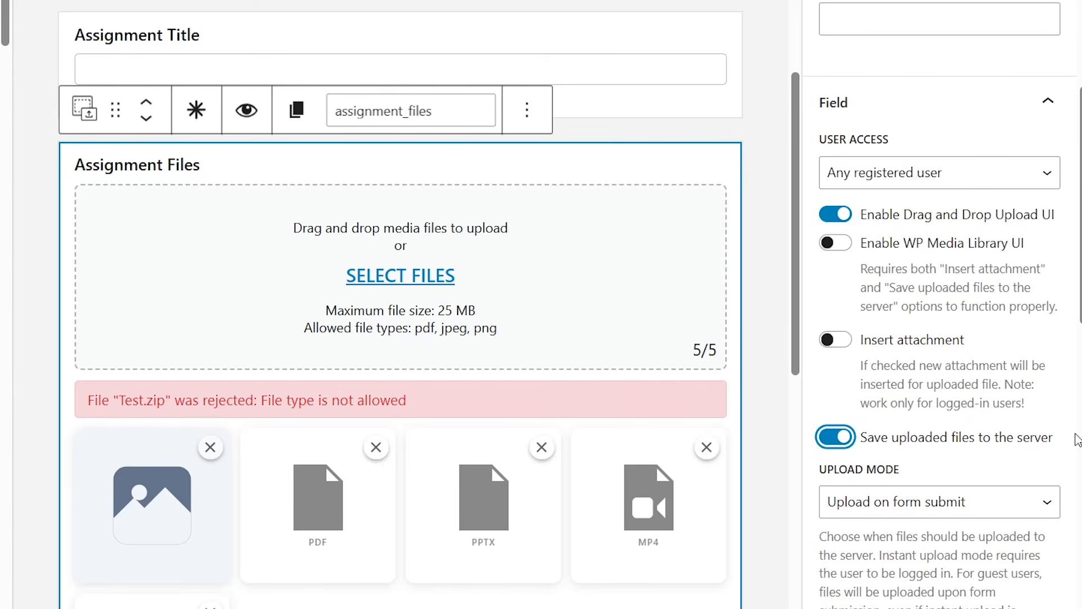
- Enable the WP Media Library UI for the Assignment Files upload field
left_click(835, 244)
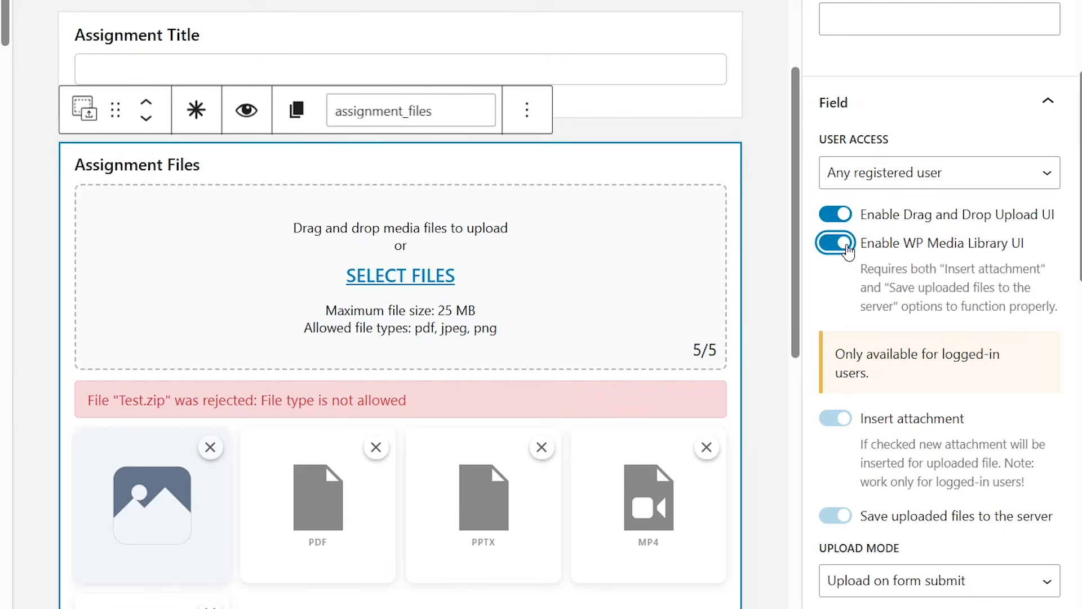
- Turn off WP Media Library UI and Insert attachment for the Assignment Files field, and set user access to Any user (incl. Guest)
left_click(847, 251)
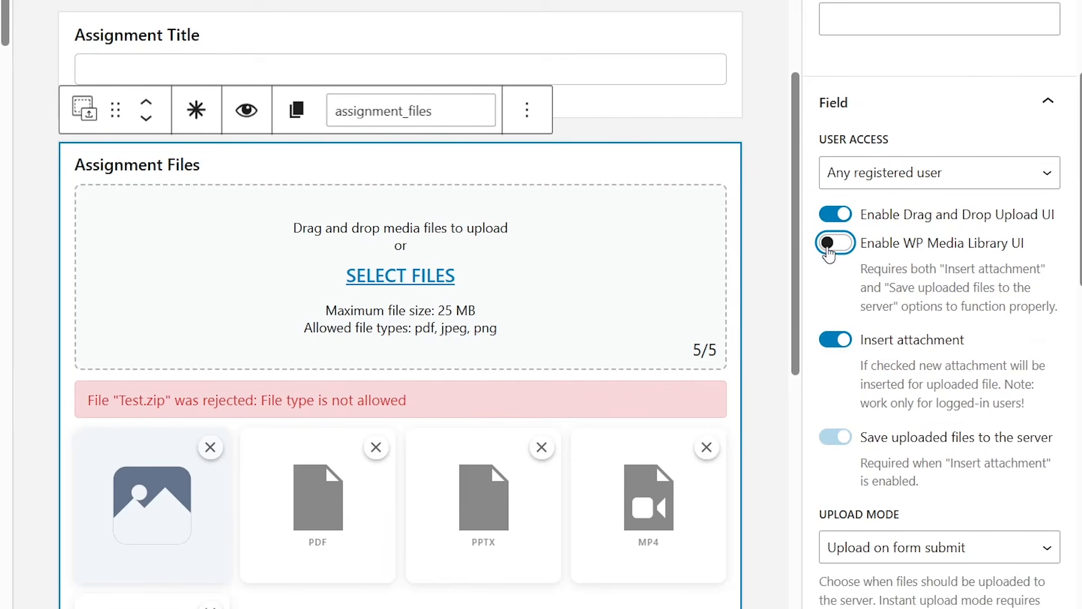
left_click(833, 344)
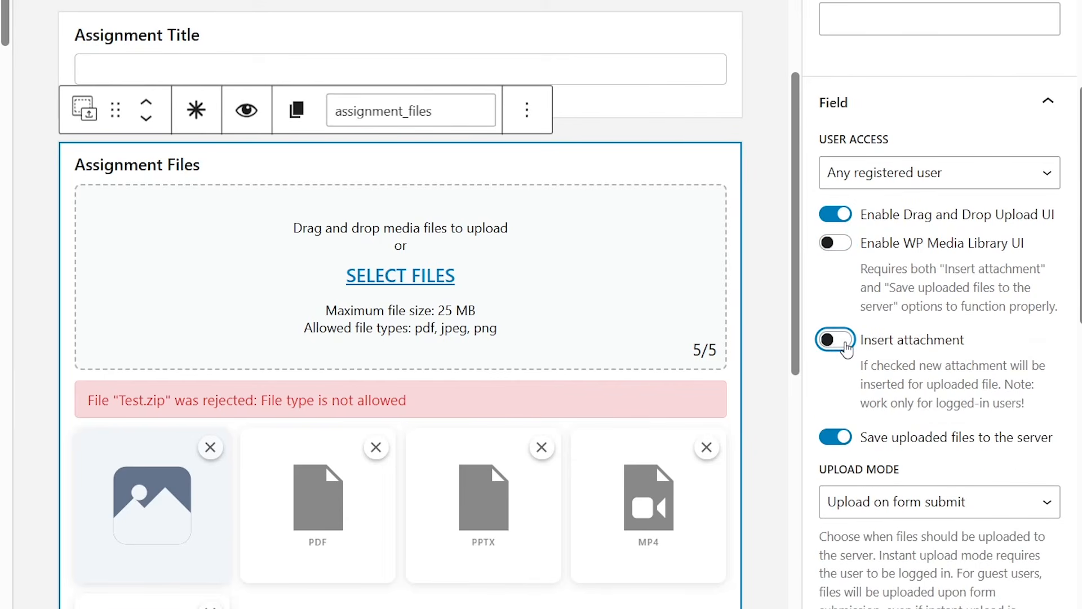
left_click(897, 175)
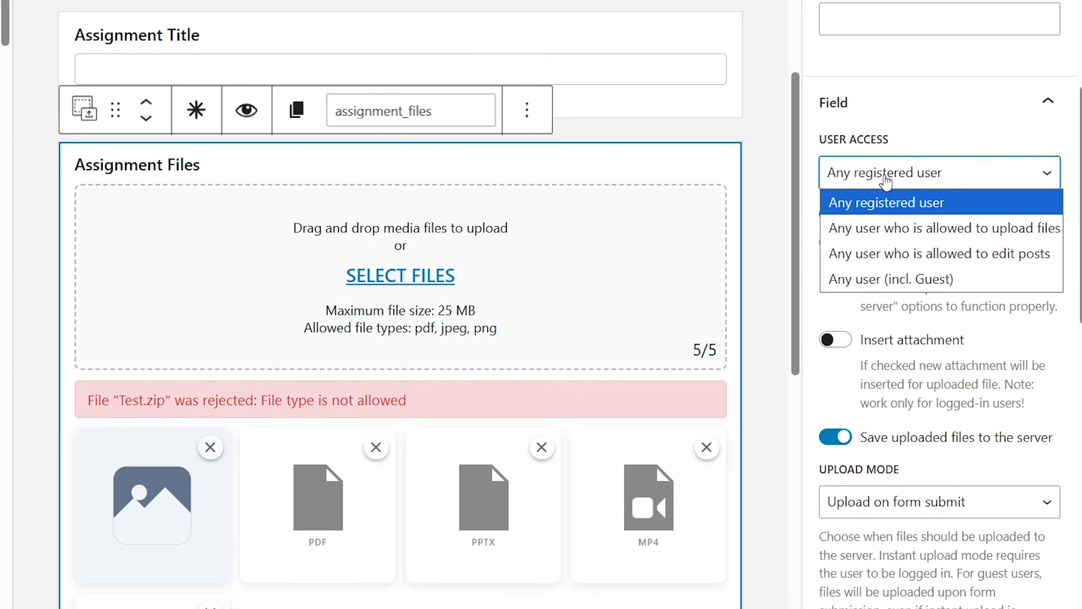
left_click(877, 278)
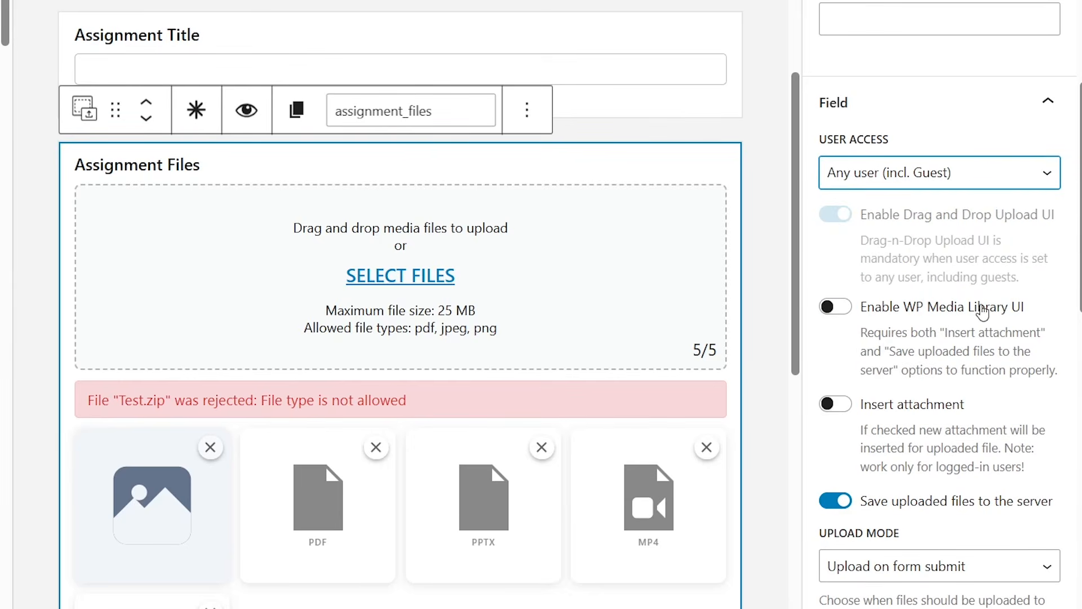
- Set the Assignment Files field's upload mode to Upload on form submit
scroll(981, 310, "down", 4)
scroll(939, 307, "down", 3)
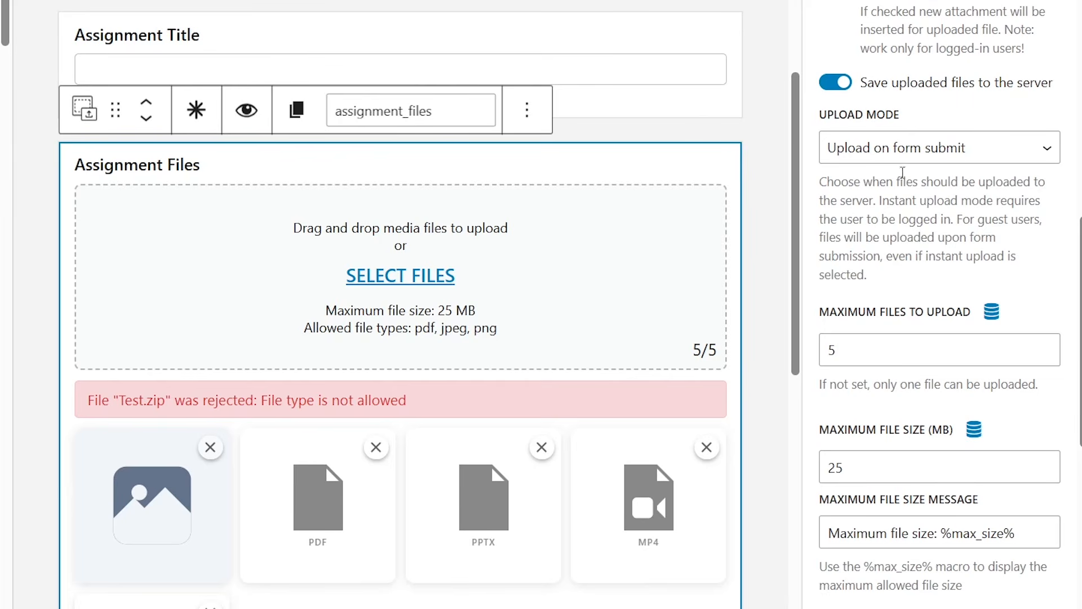
left_click(901, 152)
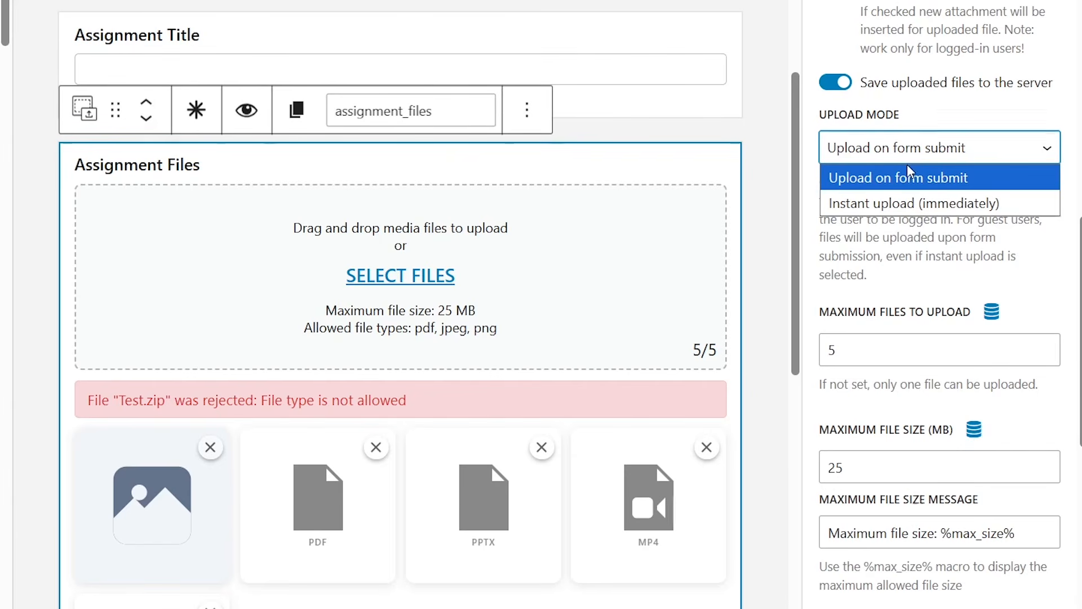
left_click(913, 179)
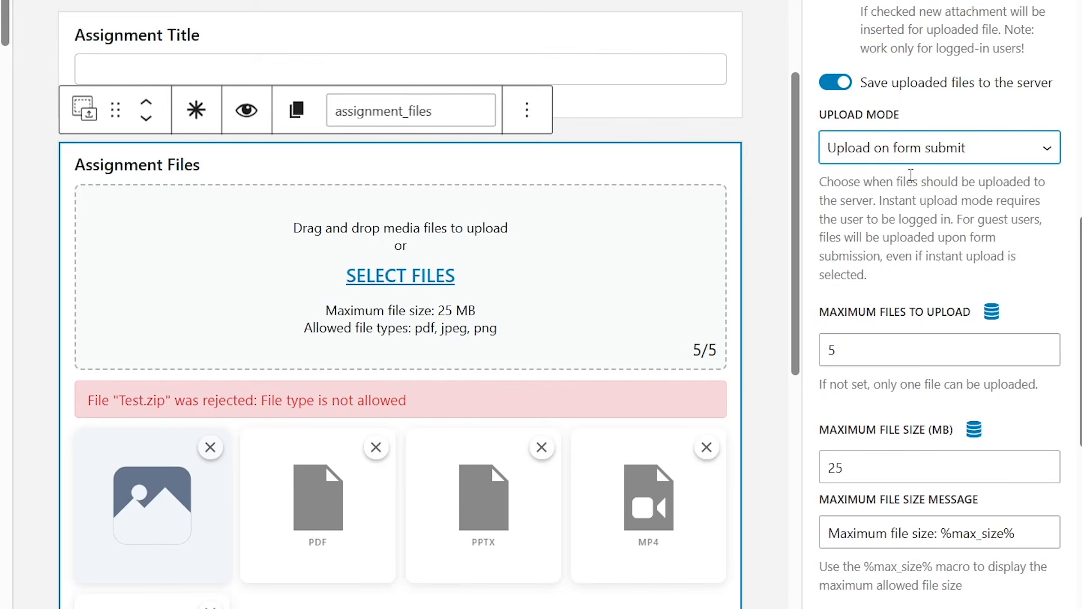
- Review the upload field's file count, file size and MIME type limits, plus its image dimension, quality and label settings
left_click(937, 351)
left_click(946, 471)
scroll(940, 338, "down", 5)
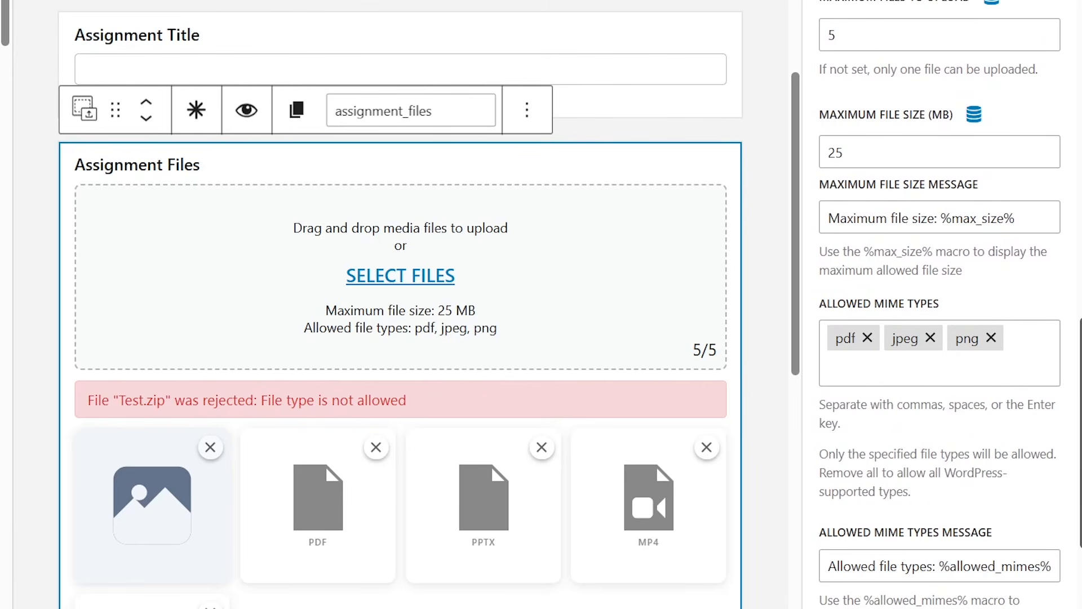
scroll(1029, 513, "down", 4)
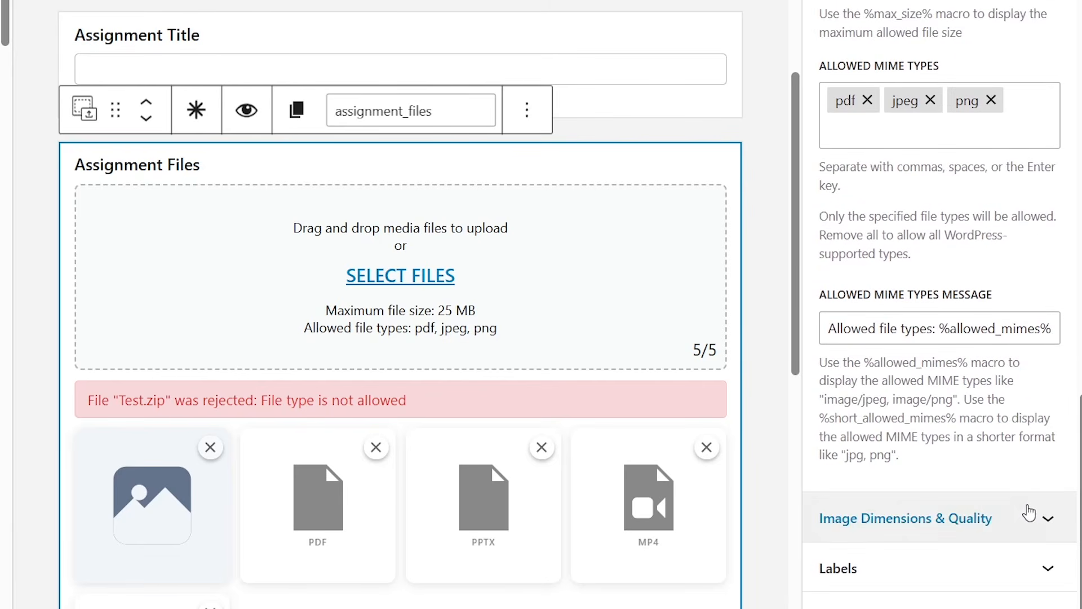
left_click(1030, 513)
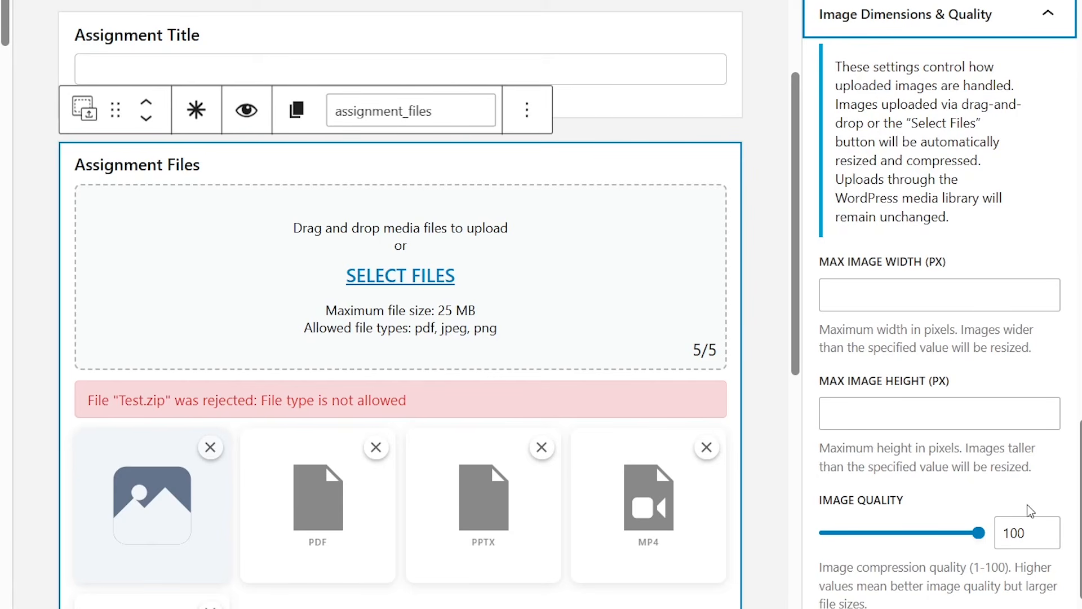
left_click(1046, 11)
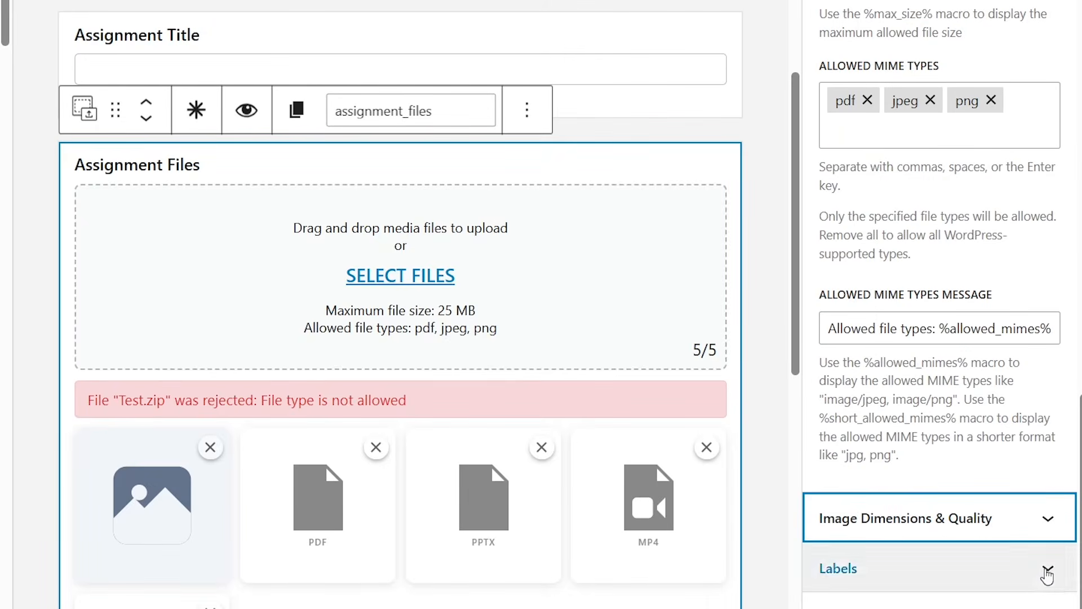
left_click(1047, 570)
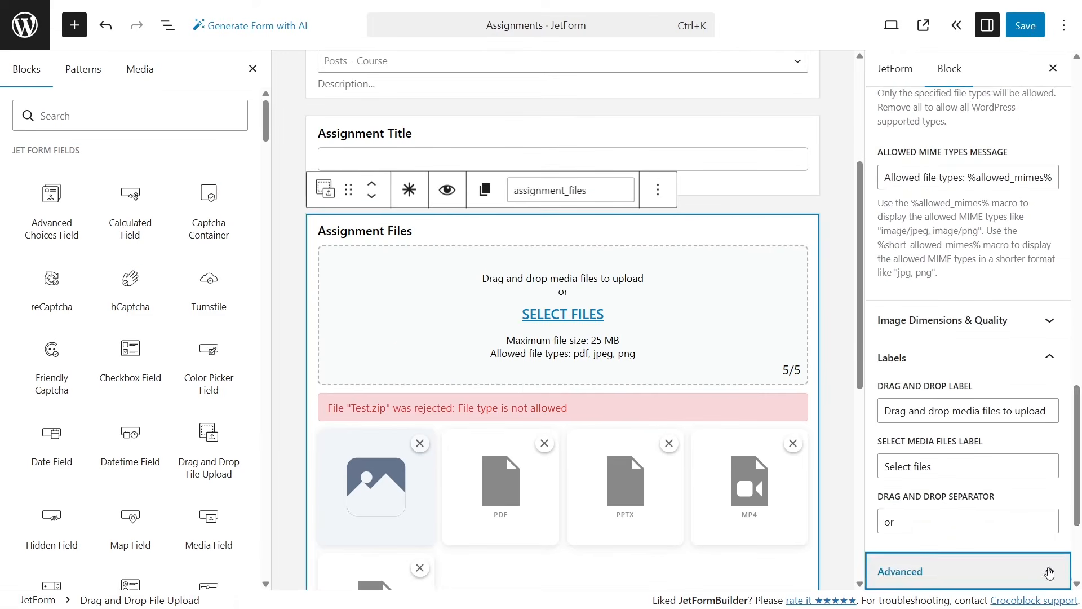
- Try styling the upload area with an #ff6900 background and #ffffff for the area text and browse files button text
left_click_drag(1077, 469, 1074, 141)
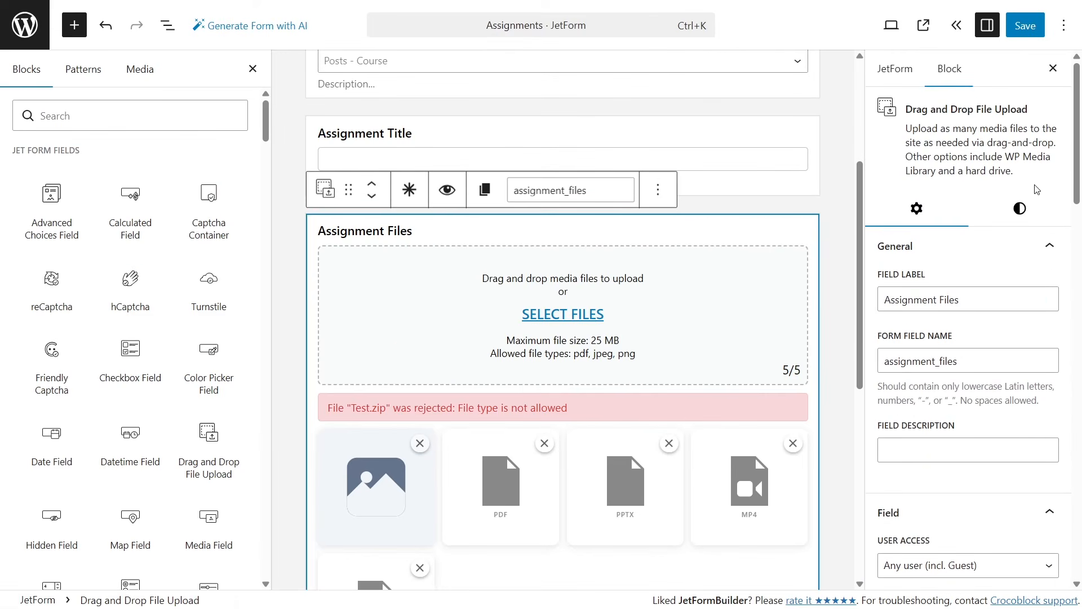
left_click(1022, 209)
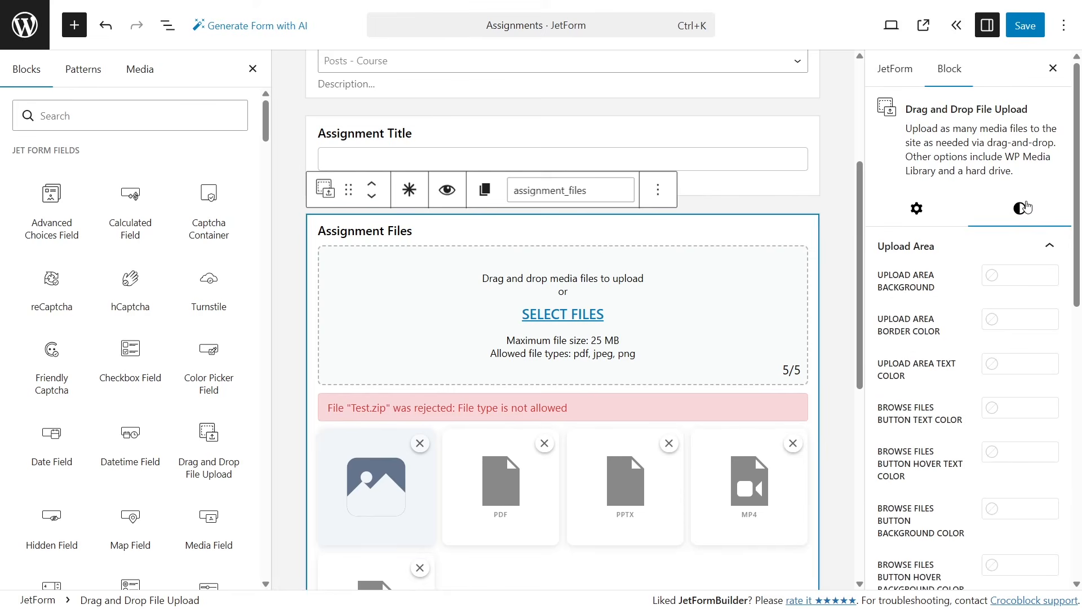
left_click(995, 275)
left_click(837, 438)
left_click(1017, 363)
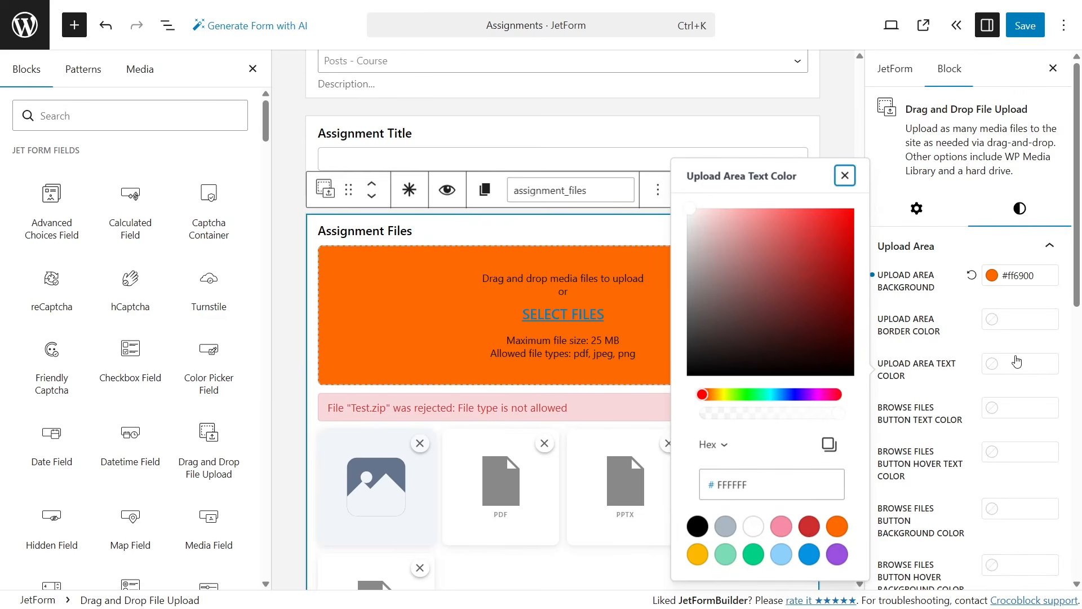
left_click(753, 527)
left_click(1037, 408)
left_click(744, 592)
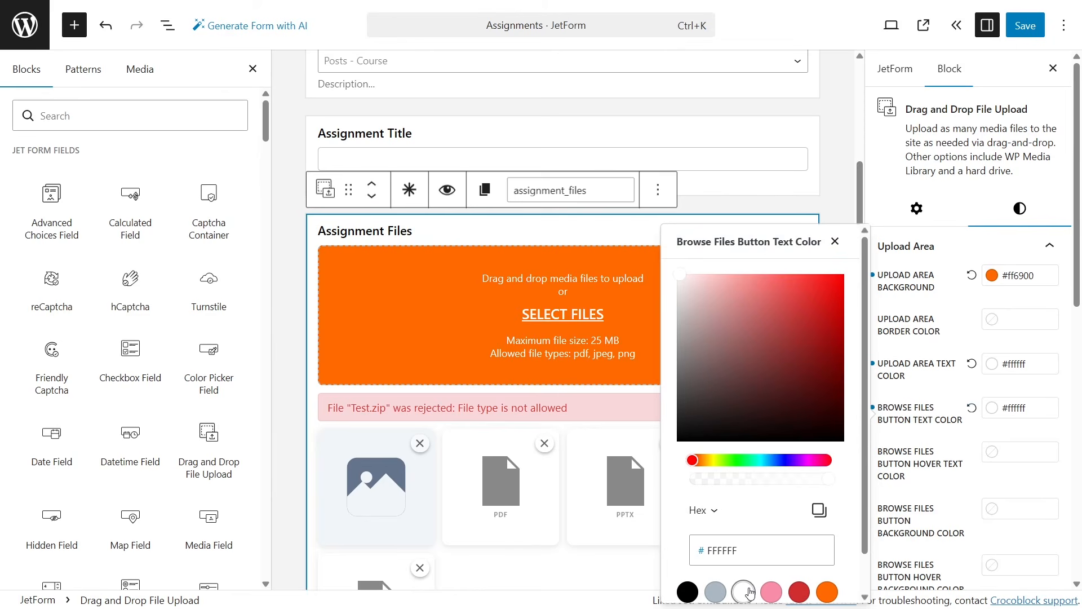
- Reset the upload field's browse files button text, upload area text and upload area background colors
left_click(972, 407)
left_click(972, 364)
left_click(972, 275)
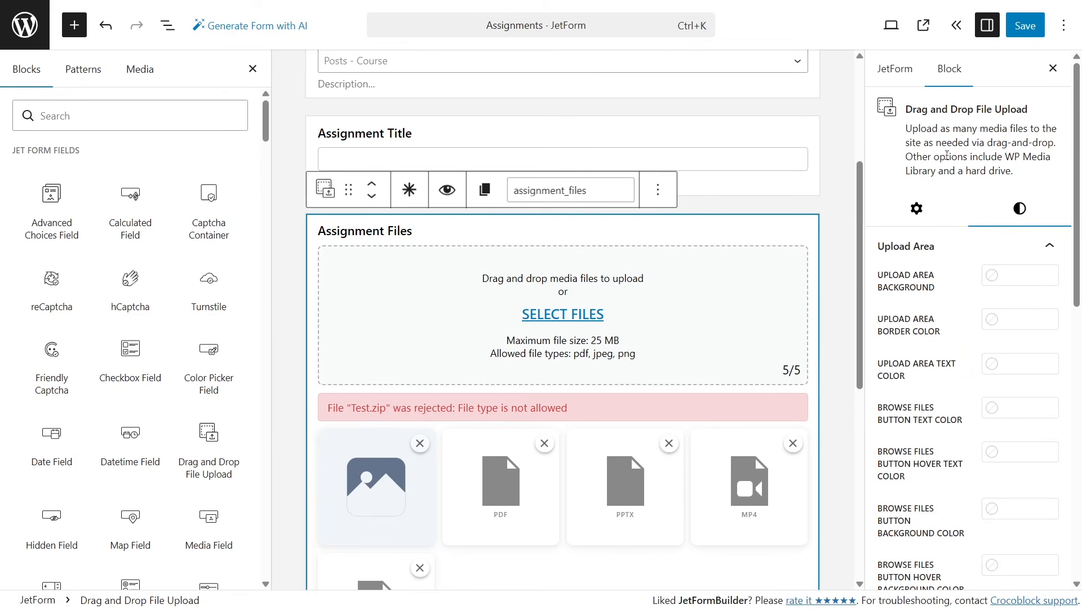
- Open the Assignments form on the front end and add the chart, Chart3, Graph 2 and Graph1 images to Assignment Files
left_click(924, 27)
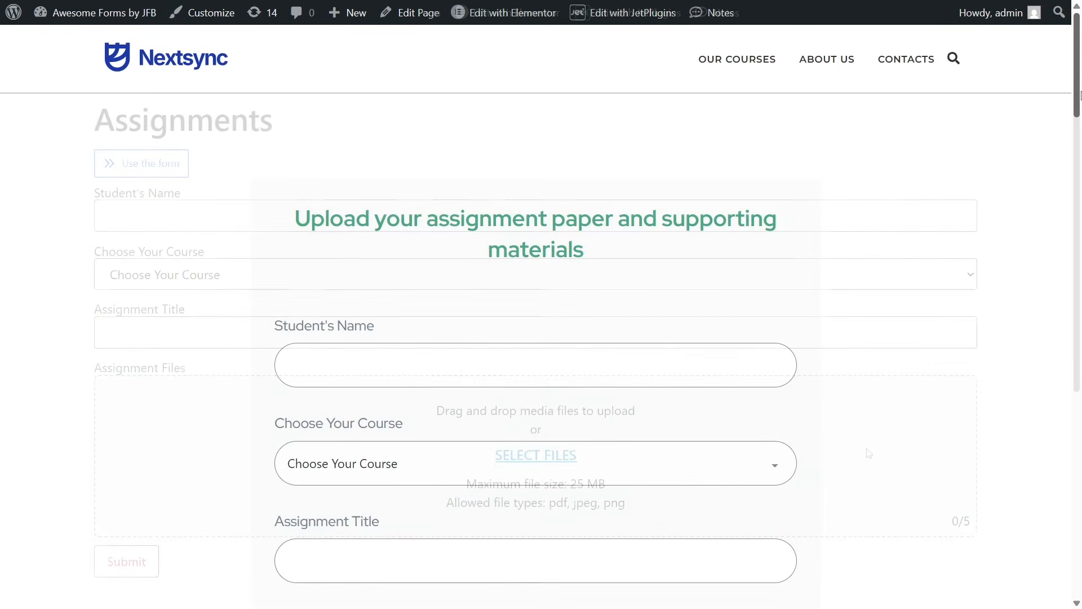
left_click_drag(1081, 97, 1080, 180)
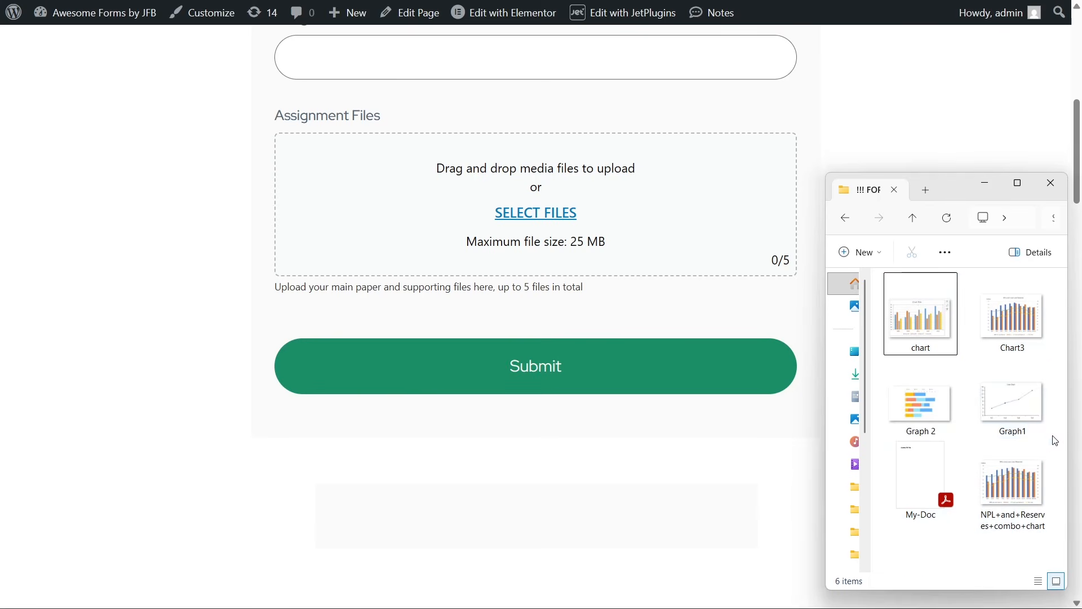
left_click_drag(1000, 391, 889, 277)
left_click_drag(916, 313, 651, 242)
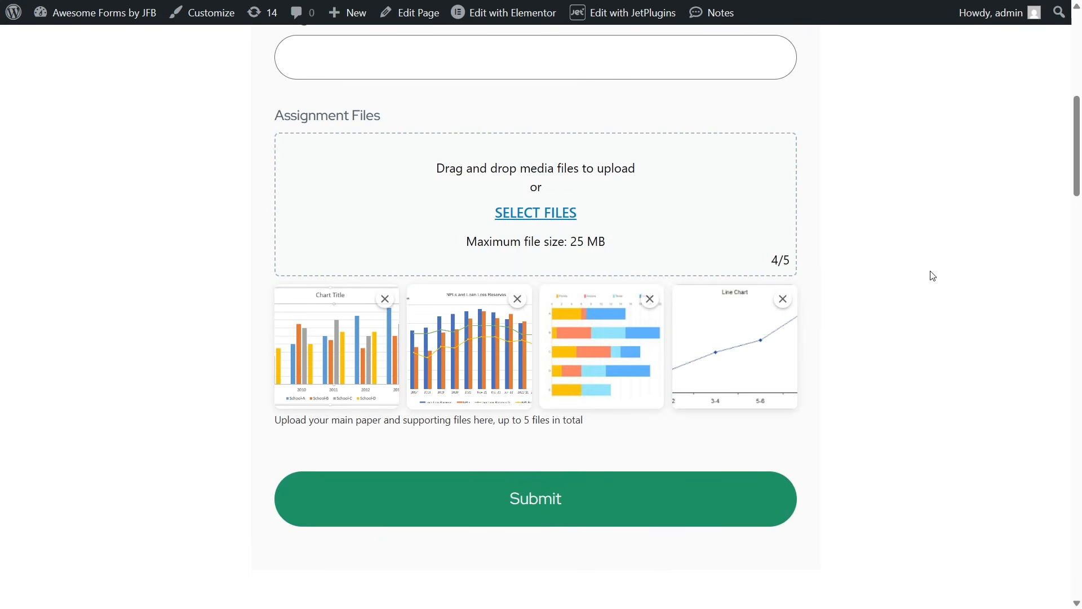